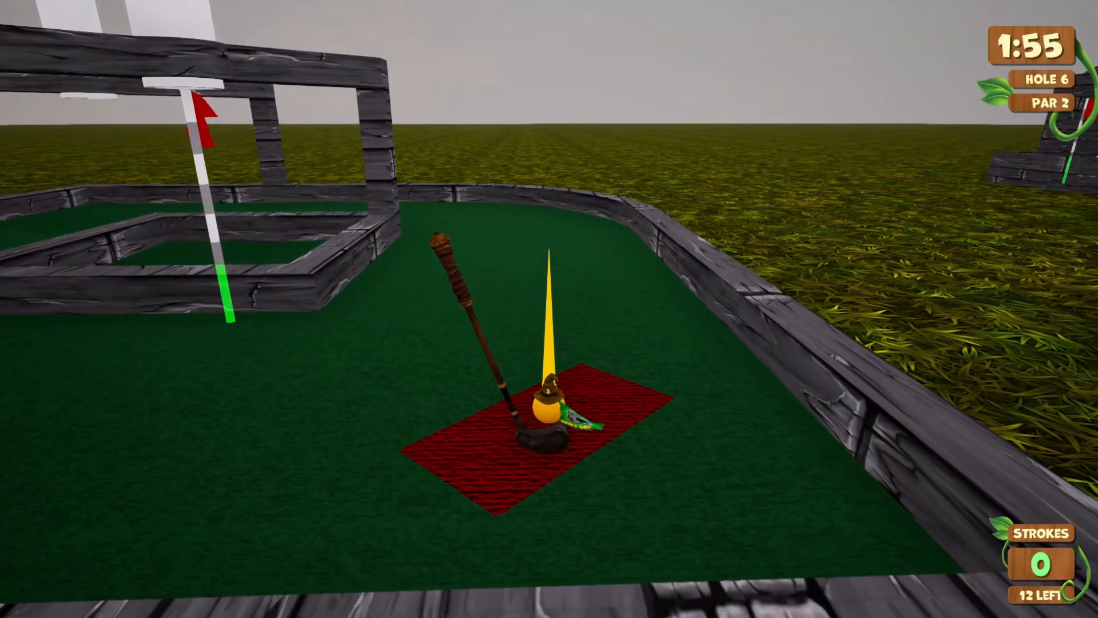
left_click(549, 309)
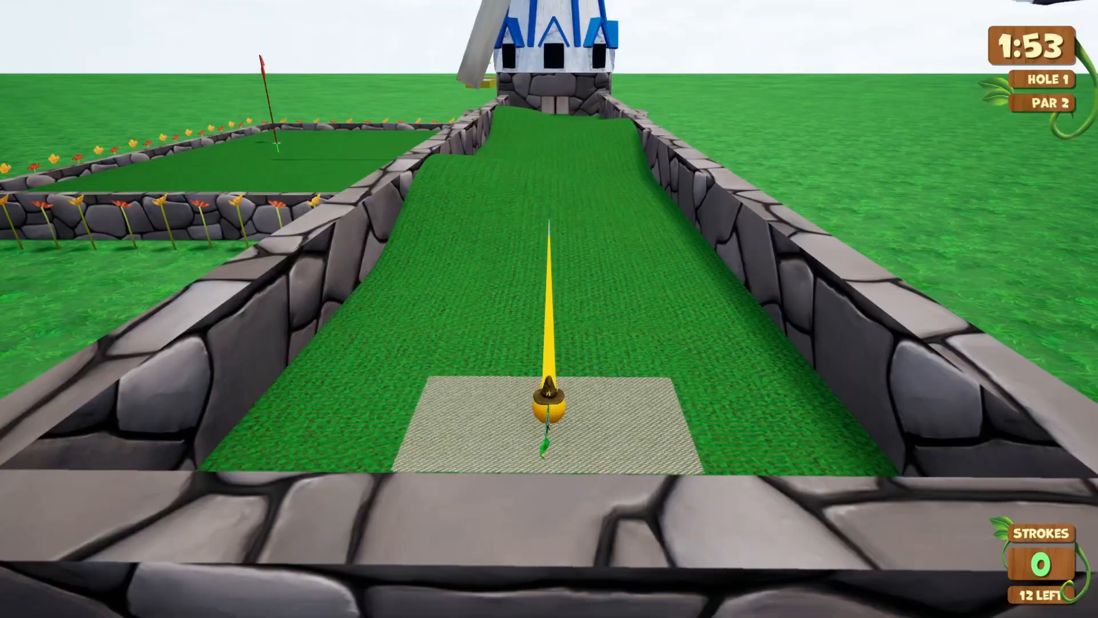
left_click_drag(549, 309, 549, 343)
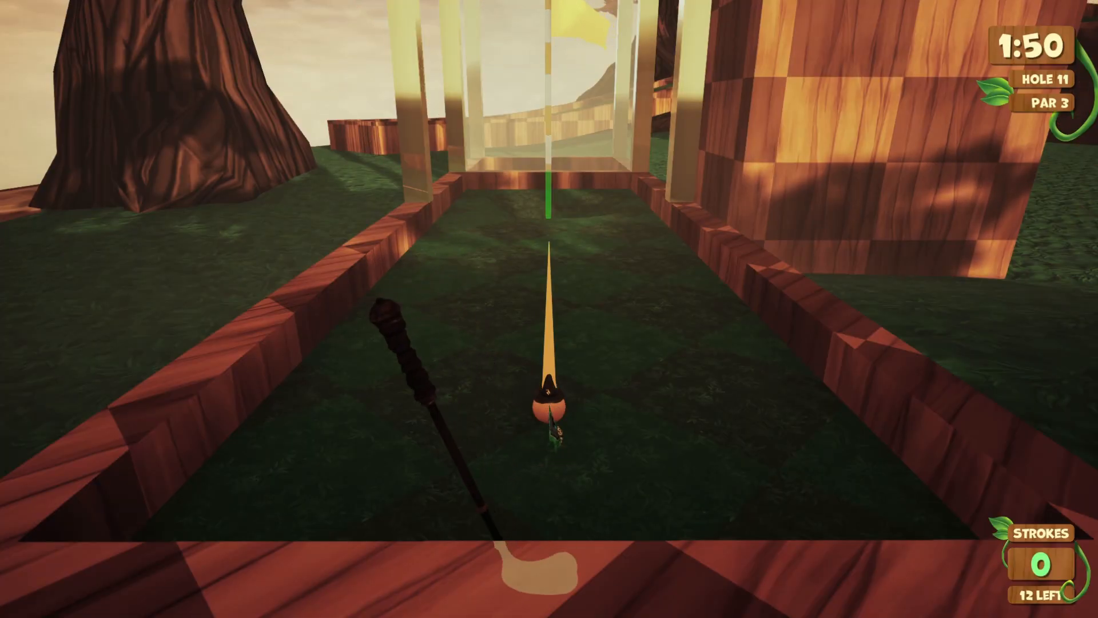
left_click(549, 309)
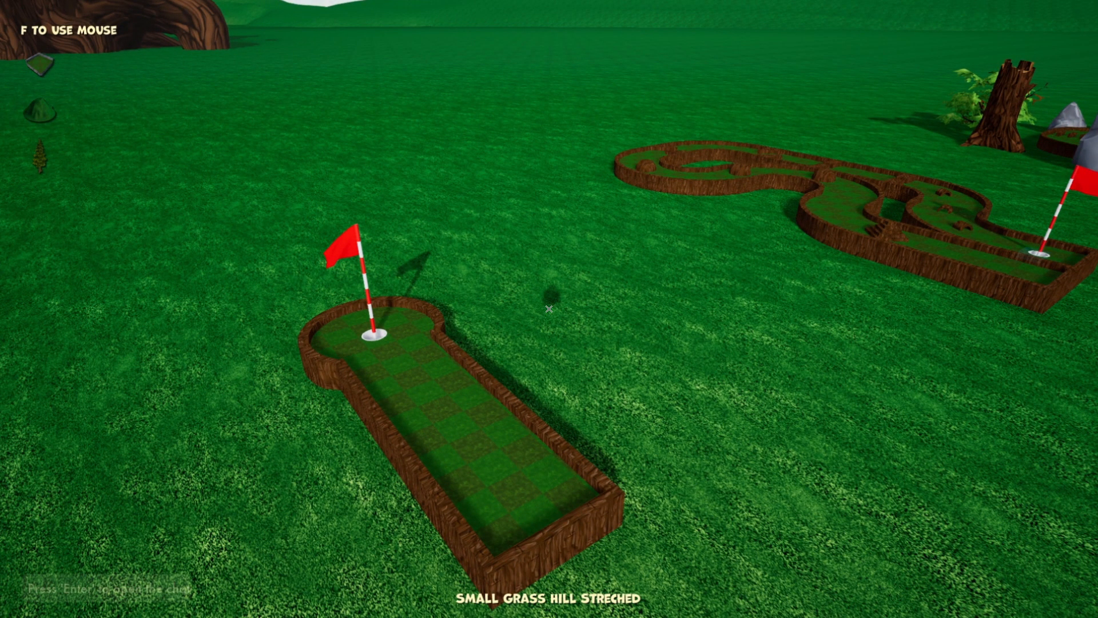
Place an Event object from the Gameplay category in the middle of the straight lane
key("Tab")
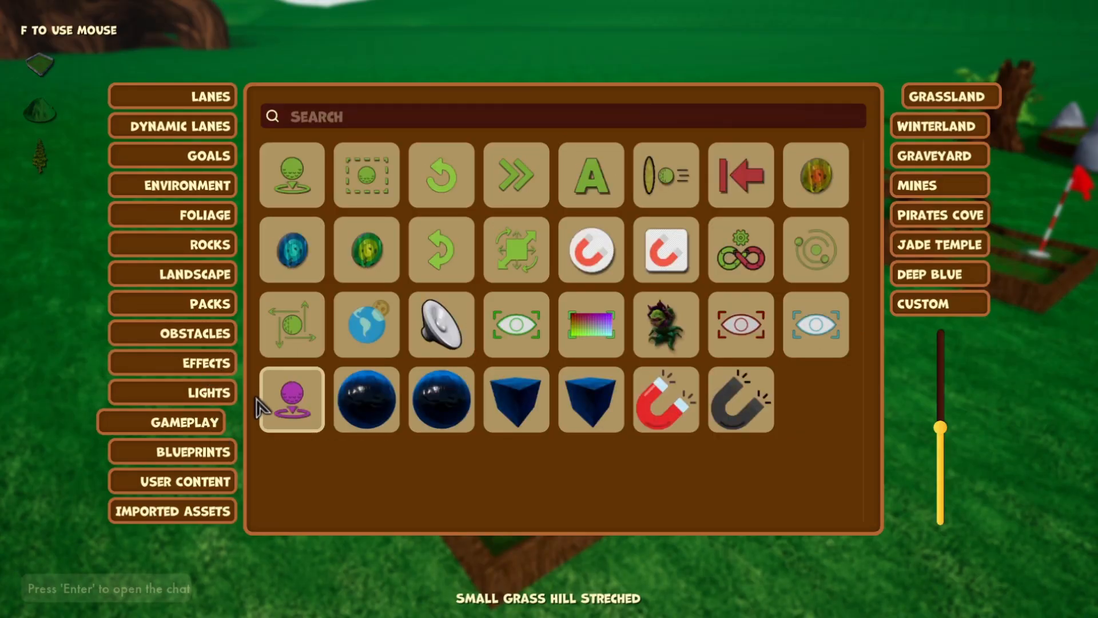
left_click(741, 262)
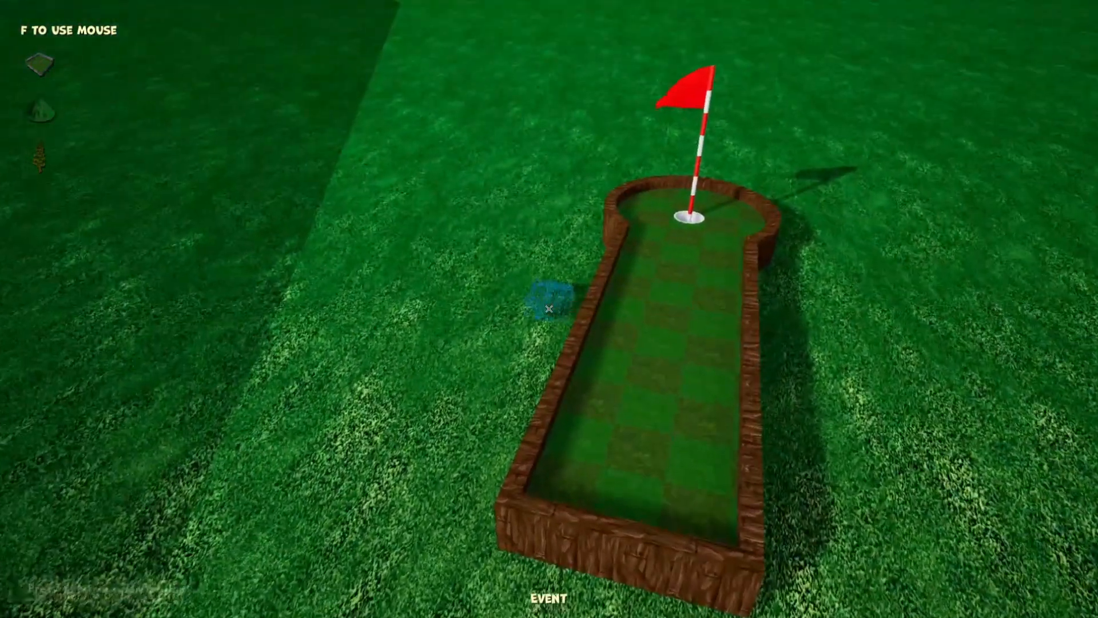
key("w")
left_click(549, 309)
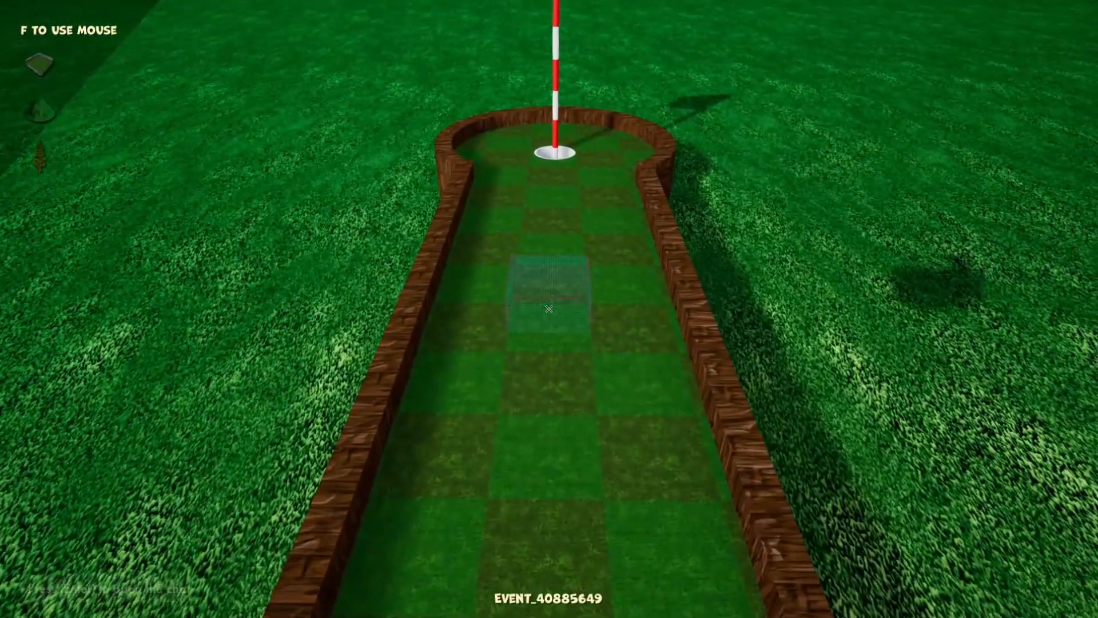
key("a")
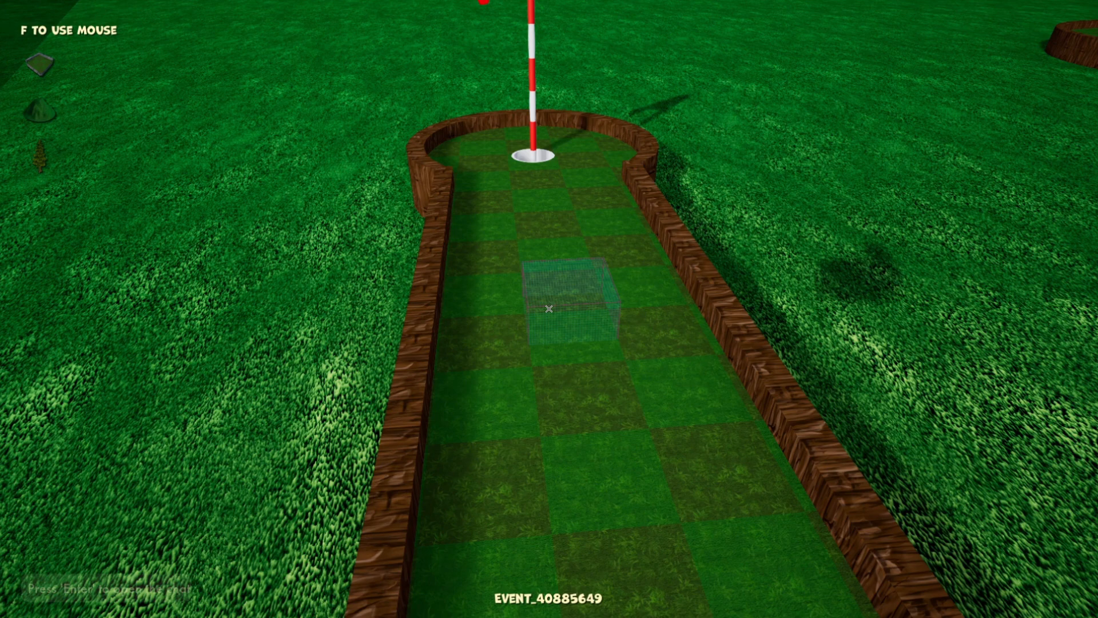
Stretch the event box sideways so it spans the full width of the lane
left_click(549, 308)
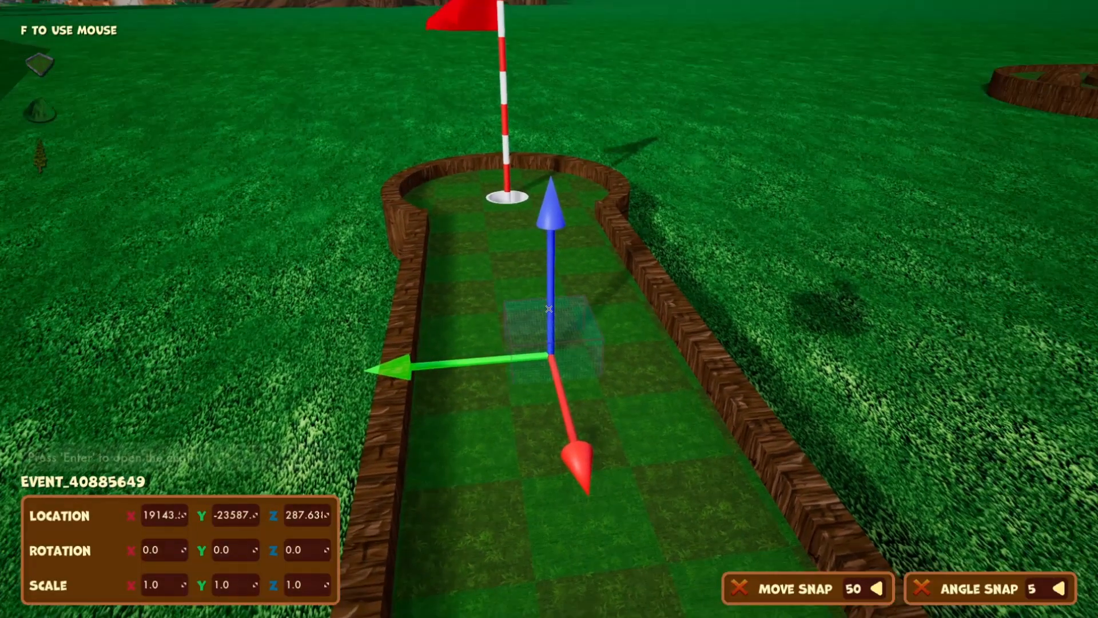
left_click_drag(548, 309, 549, 308)
key("3")
key("2")
key("3")
key("2")
right_click(548, 308)
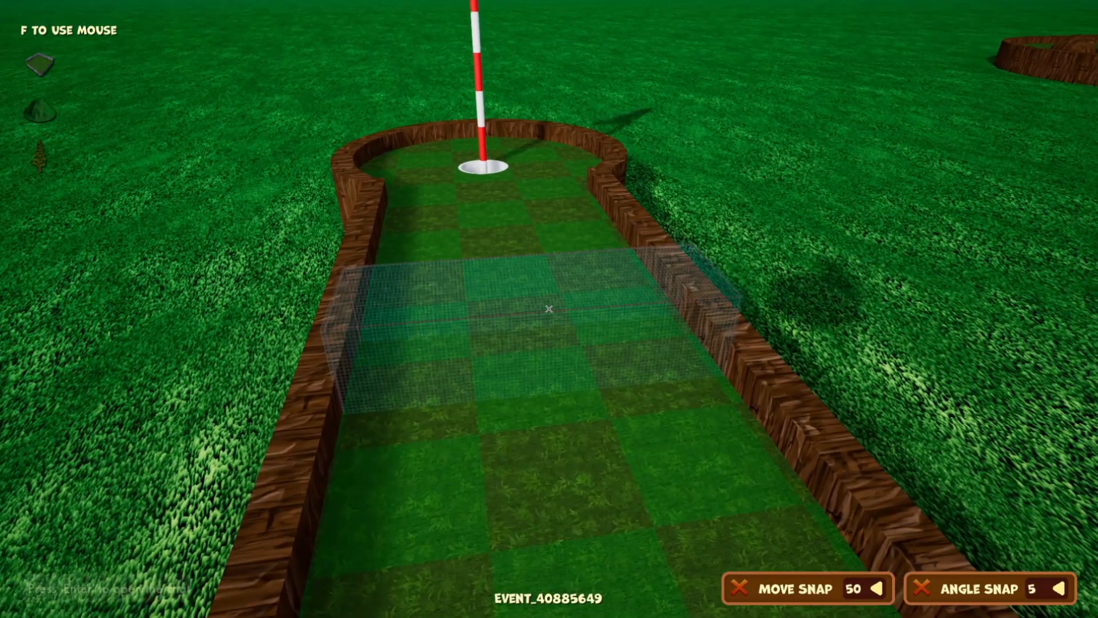
Rename the placed event as "Event 1"
key("Return")
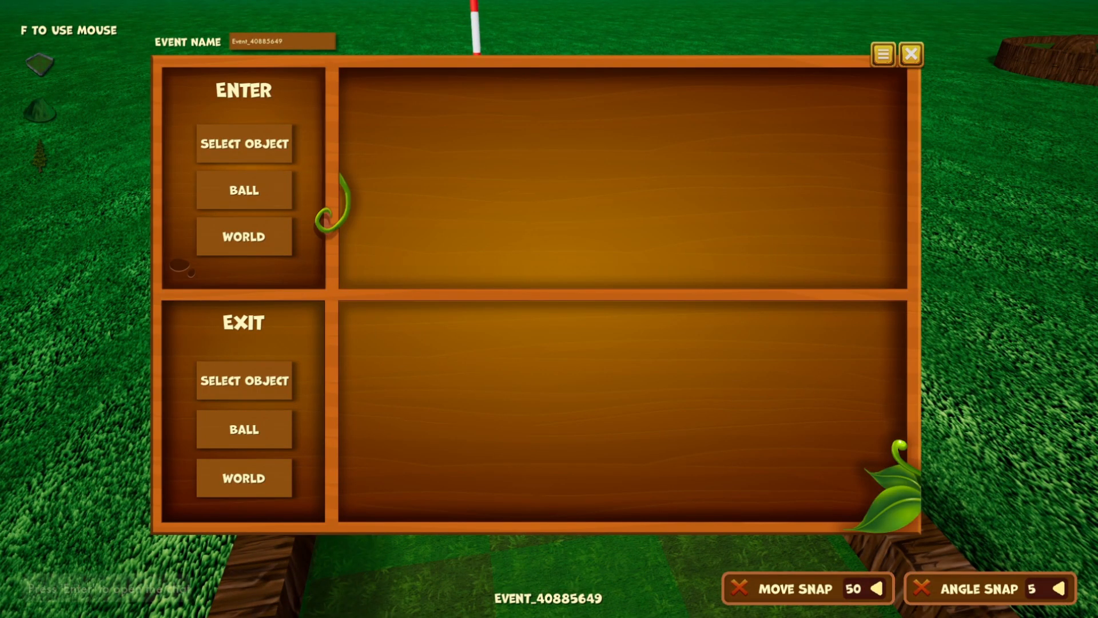
left_click(313, 41)
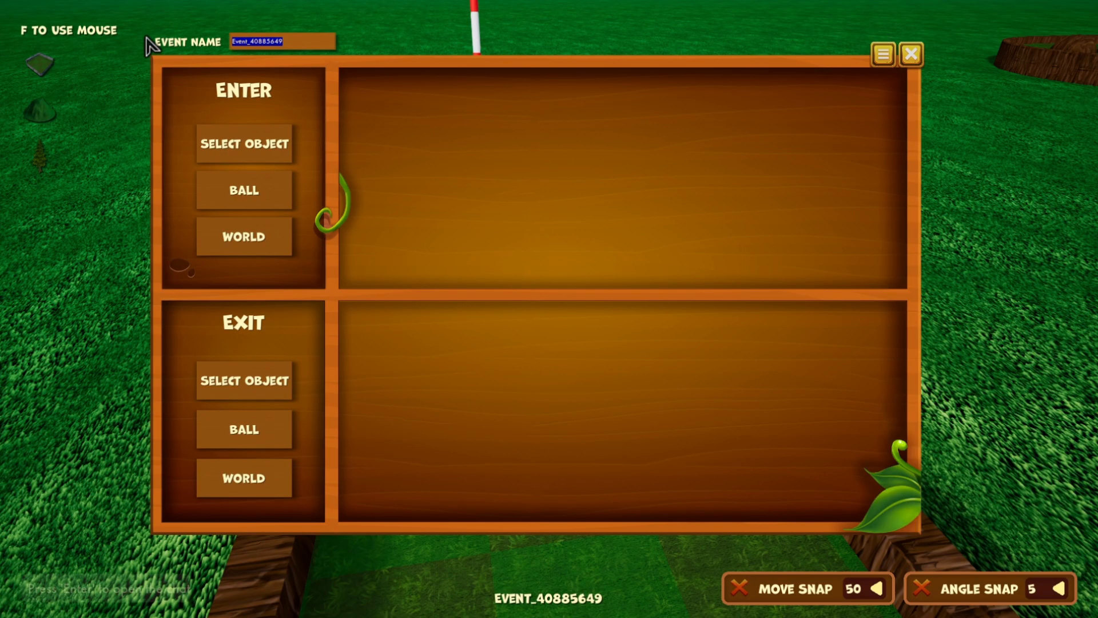
type("Event 1")
key("Return")
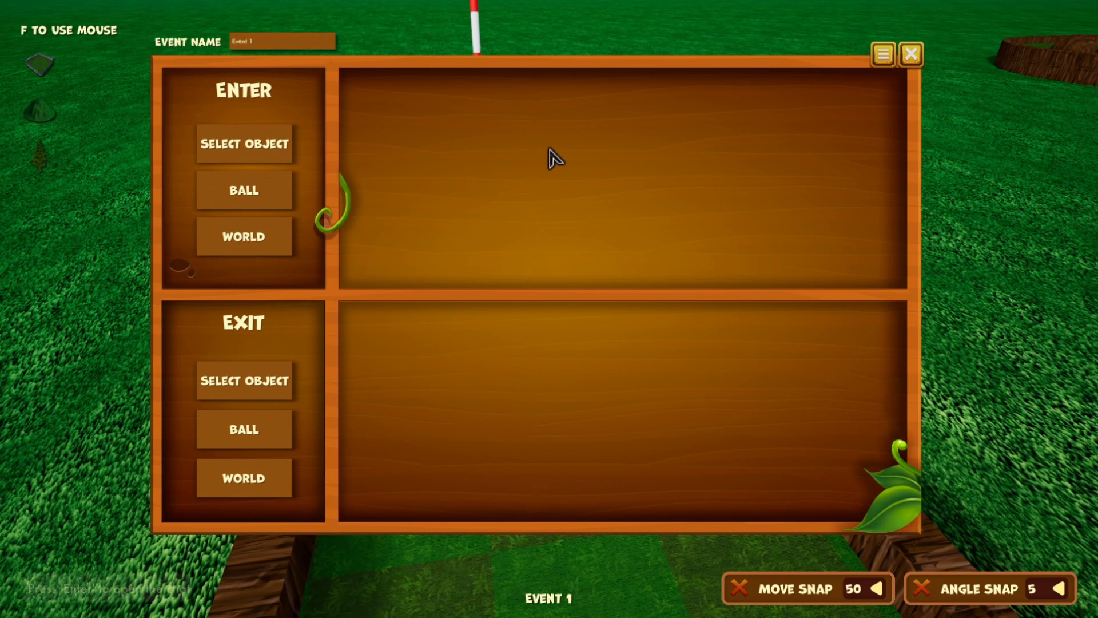
Set Event 1's activation to KeyPress and assign E as its keyboard key
left_click(883, 56)
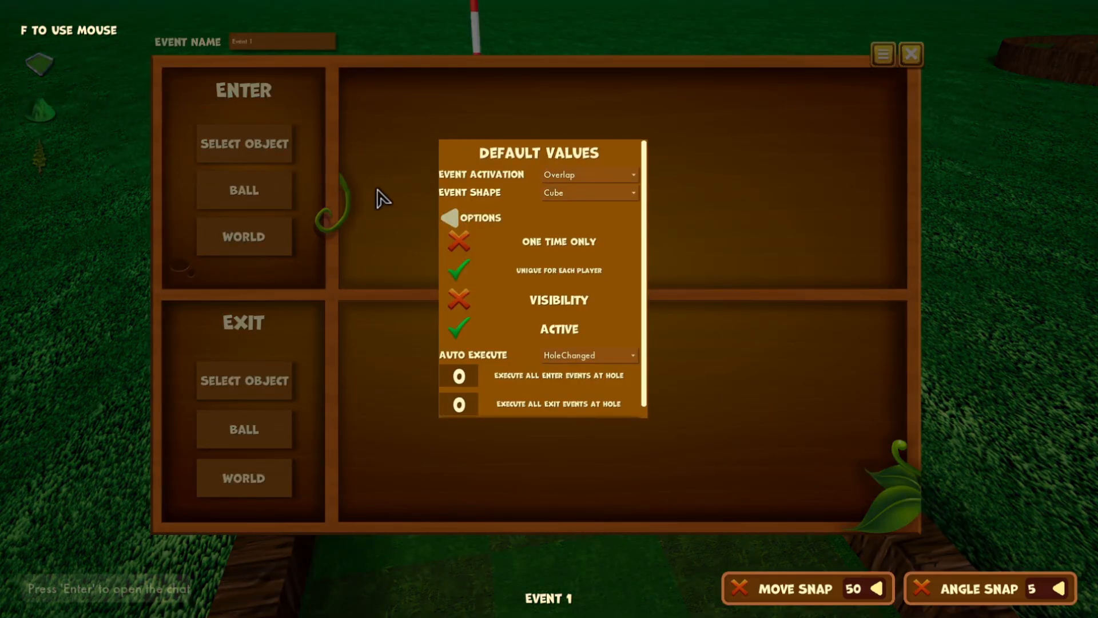
left_click(583, 176)
left_click(584, 205)
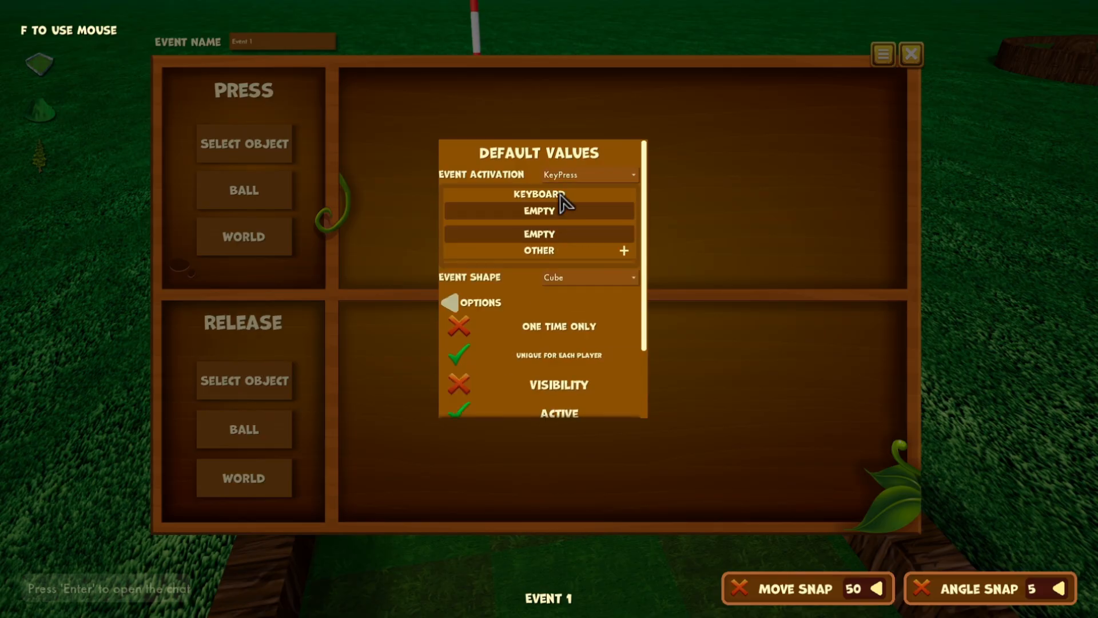
left_click(556, 214)
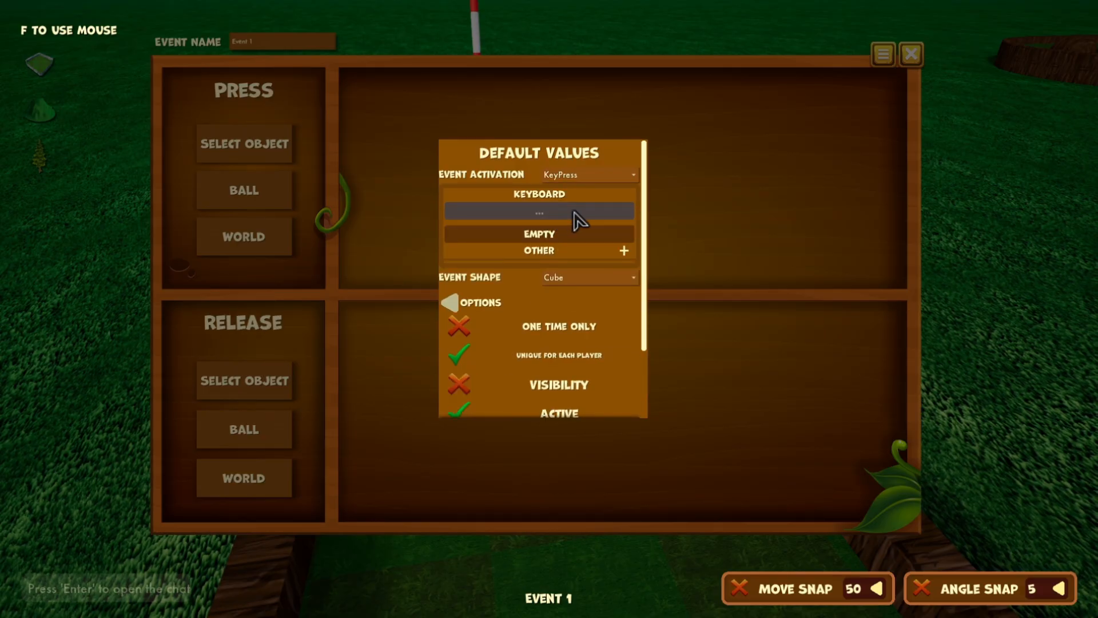
key("e")
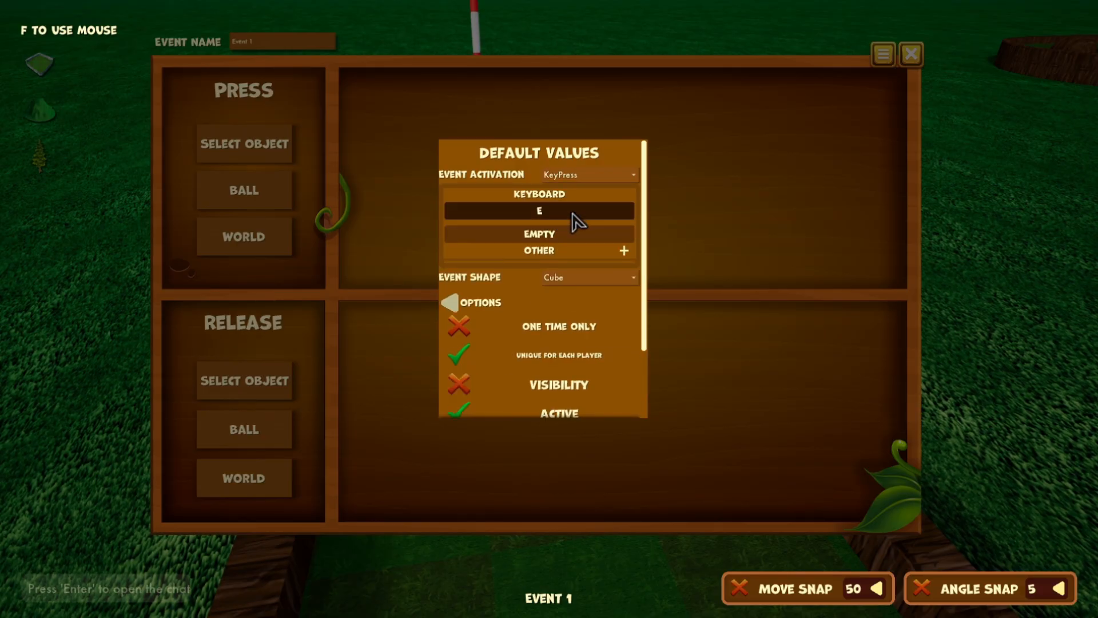
Add two Gamepad_FaceButton_Right bindings to the event's other activation inputs
left_click(624, 250)
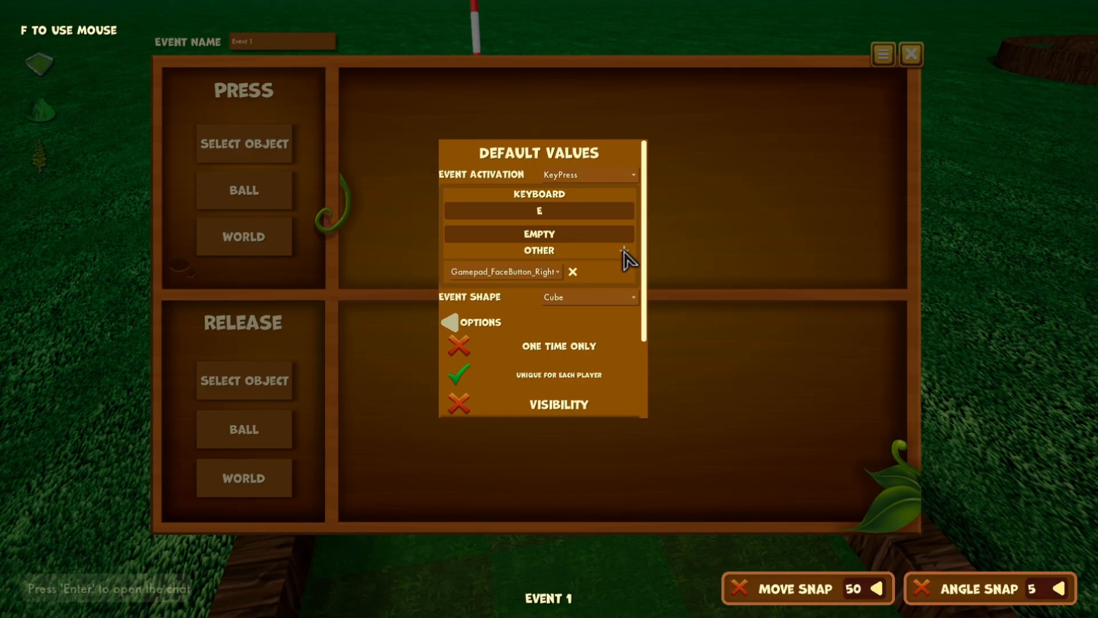
left_click(533, 273)
scroll(533, 315, "down", 15)
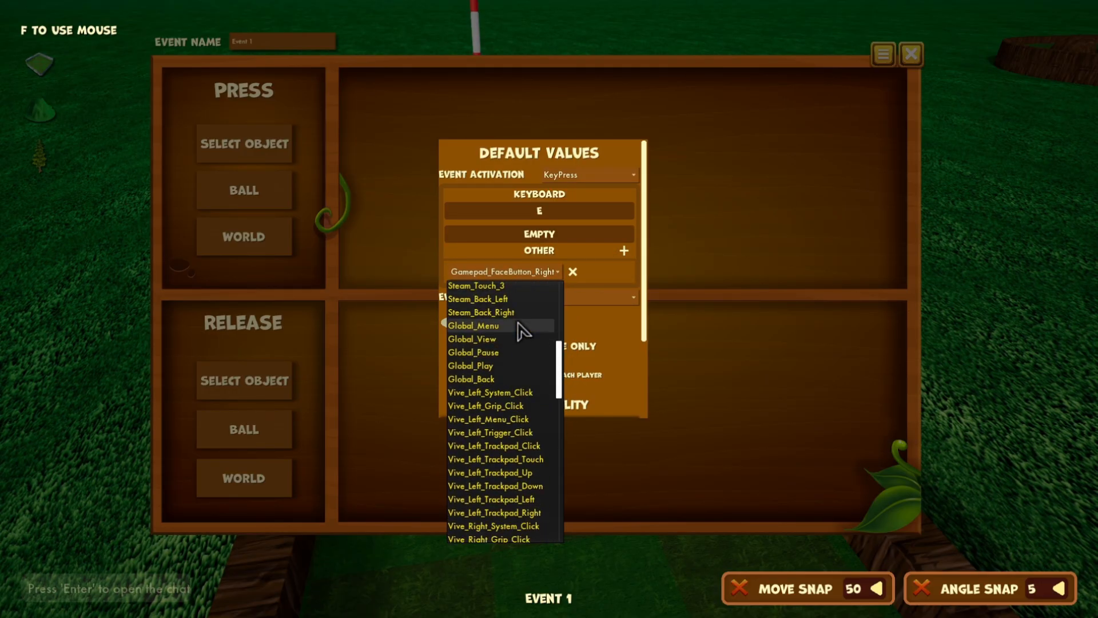
left_click(622, 250)
Set the event activation back to Overlap and choose Cube as the event shape
left_click(575, 175)
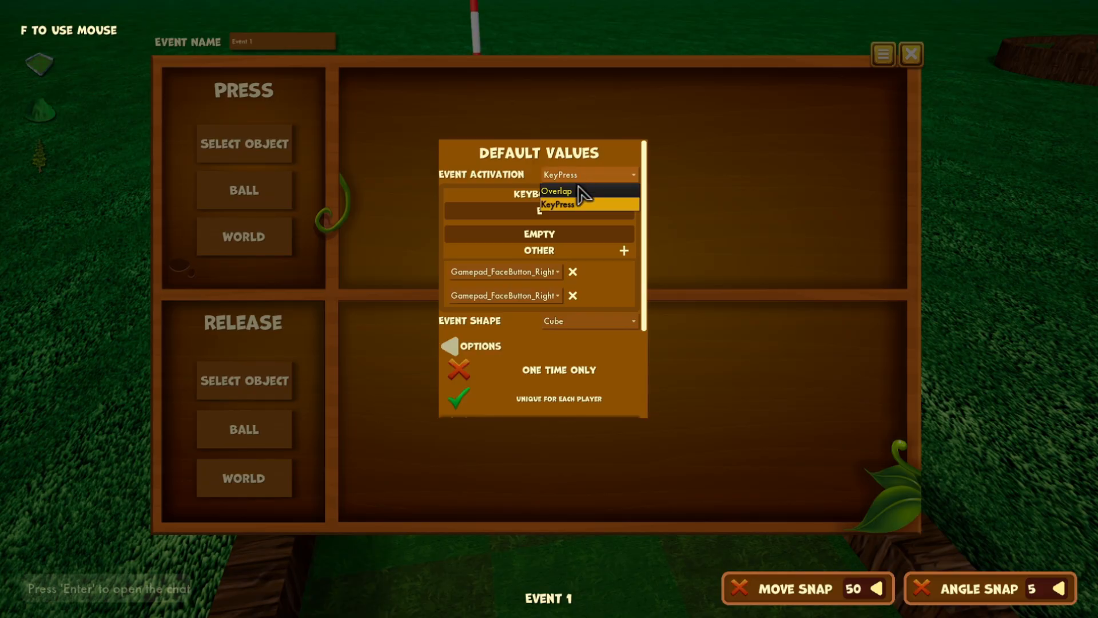
left_click(571, 191)
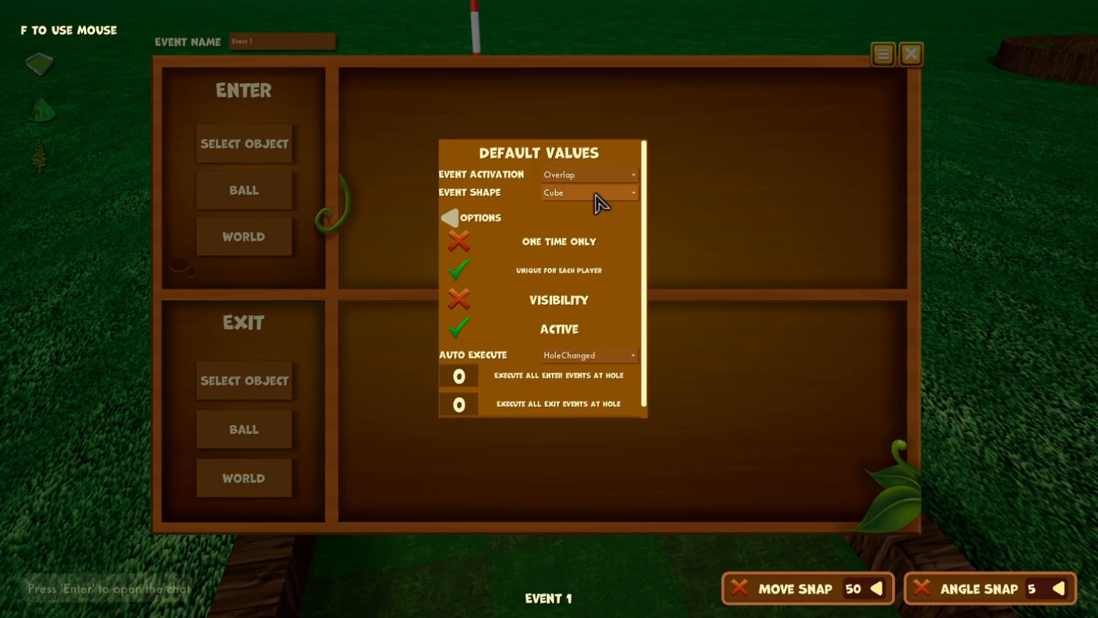
left_click(595, 194)
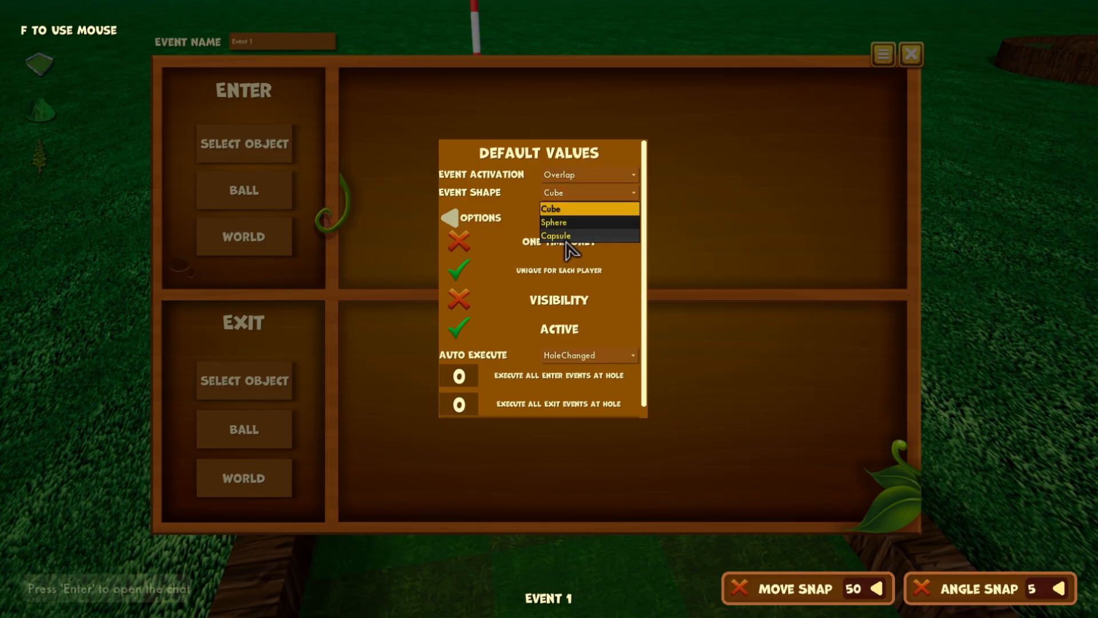
left_click(575, 208)
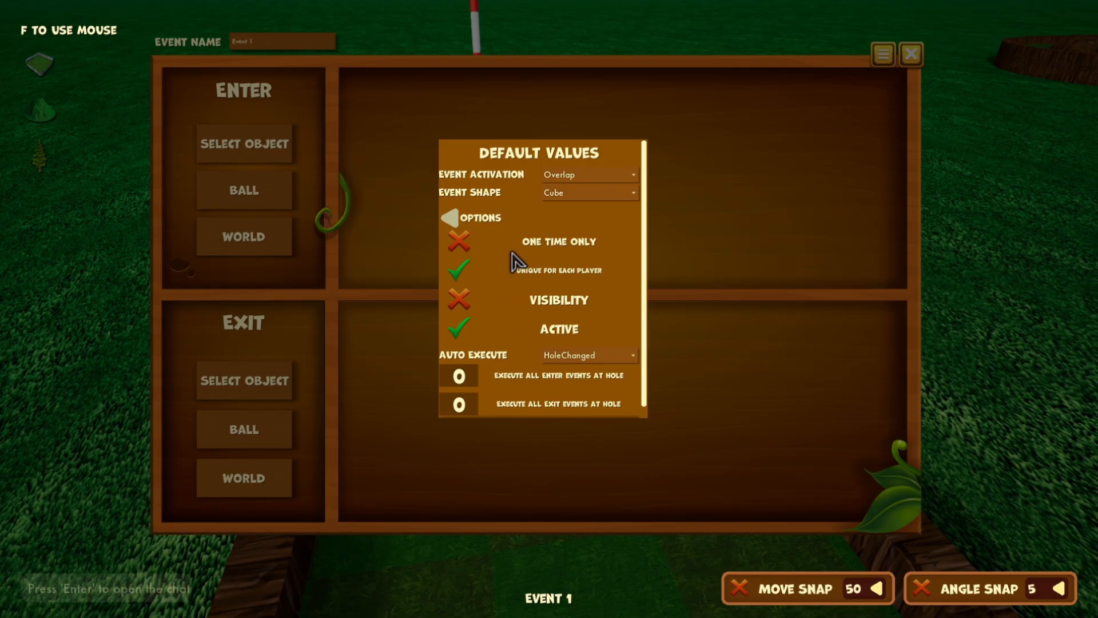
Try the event's Visibility and Active options, review the Auto Execute choices, and leave the default values
left_click(464, 274)
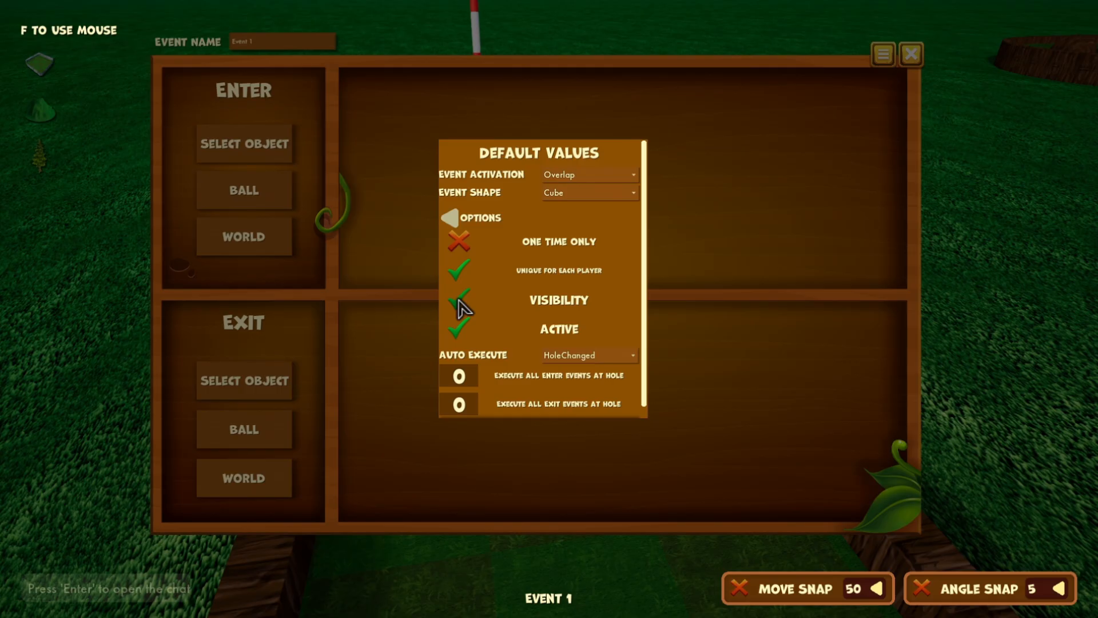
left_click(459, 302)
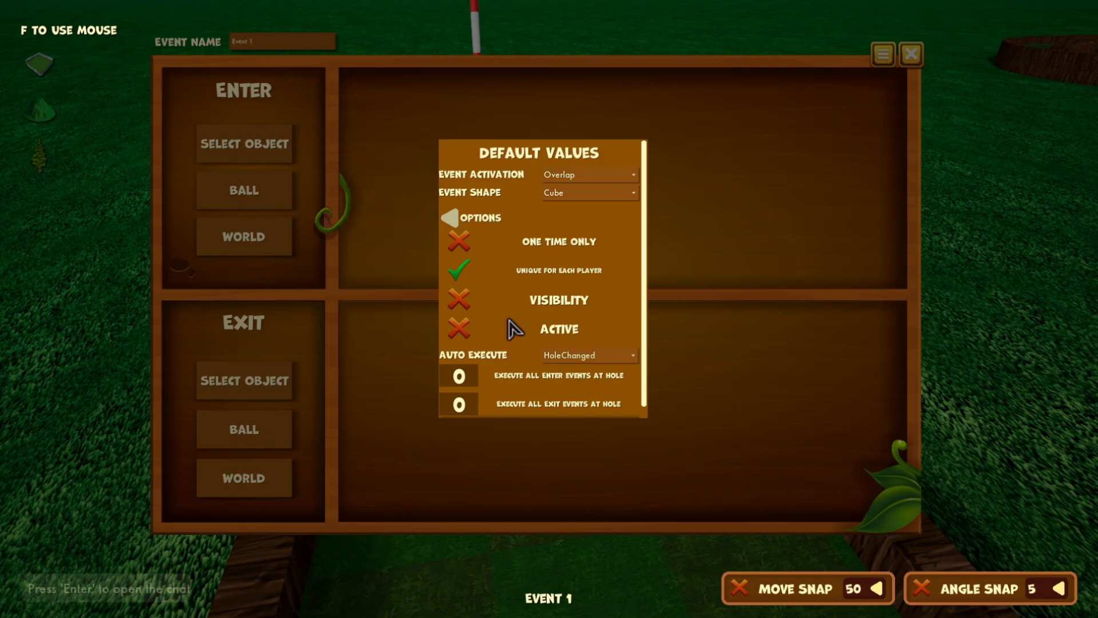
left_click(459, 329)
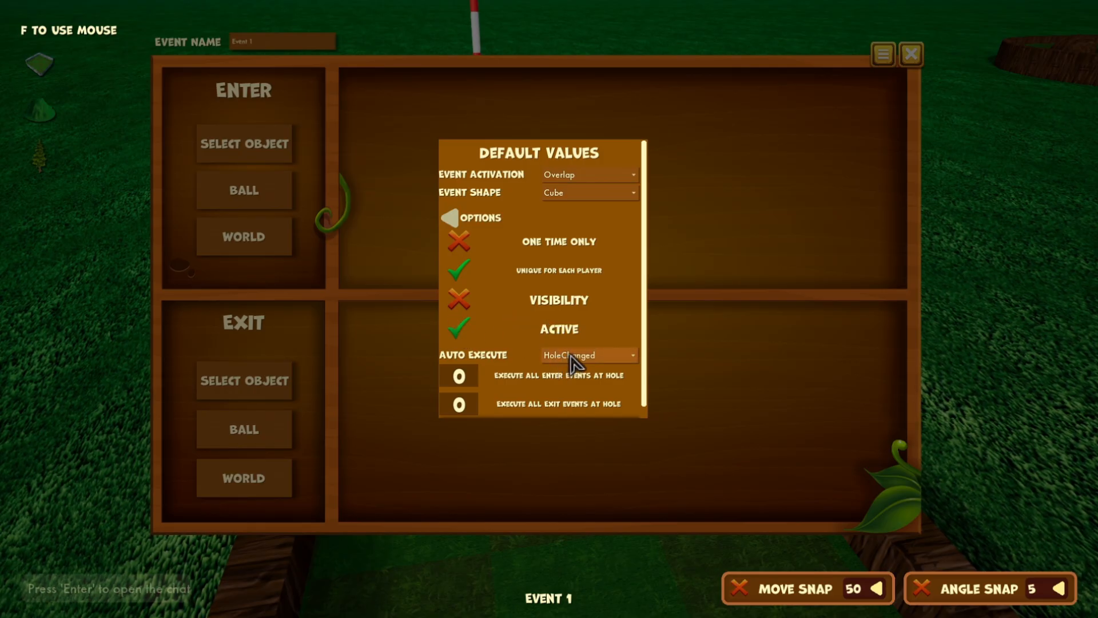
left_click(608, 356)
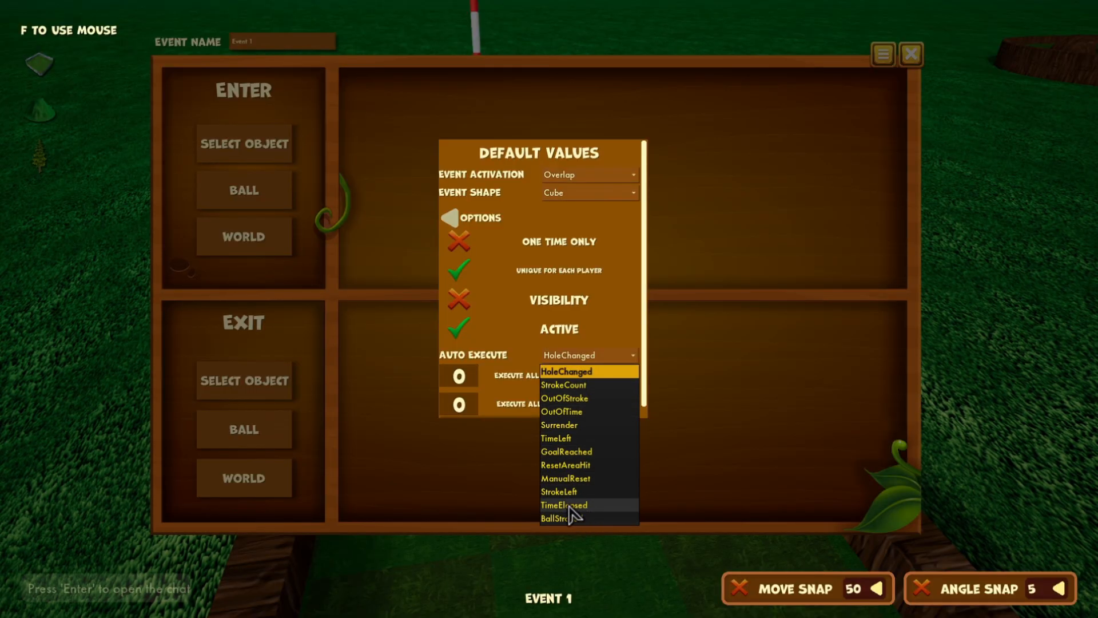
left_click(615, 359)
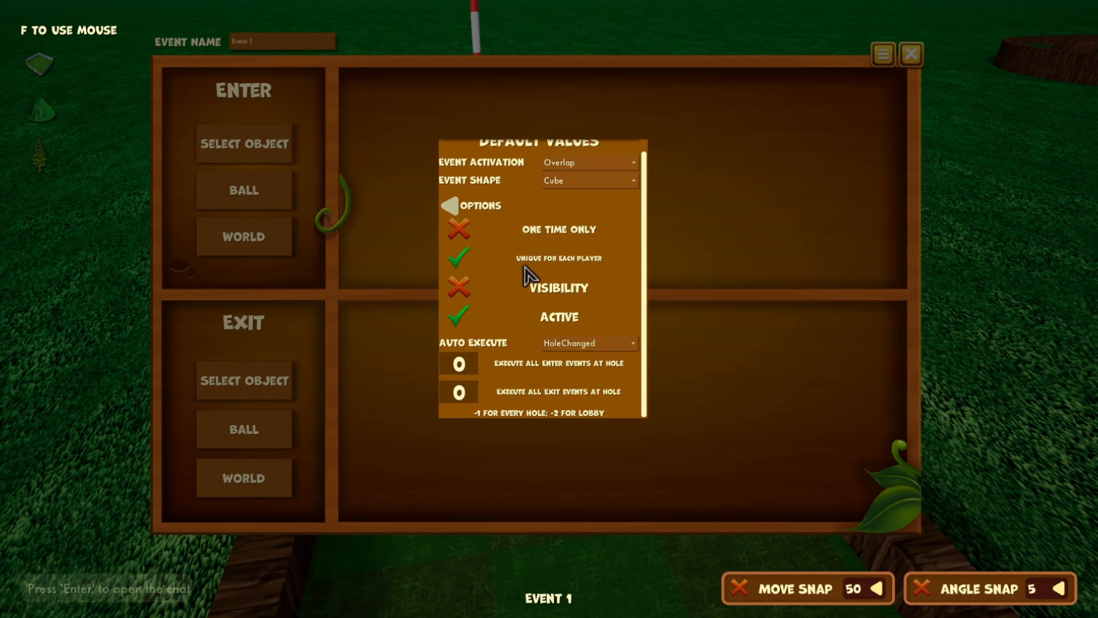
left_click(751, 207)
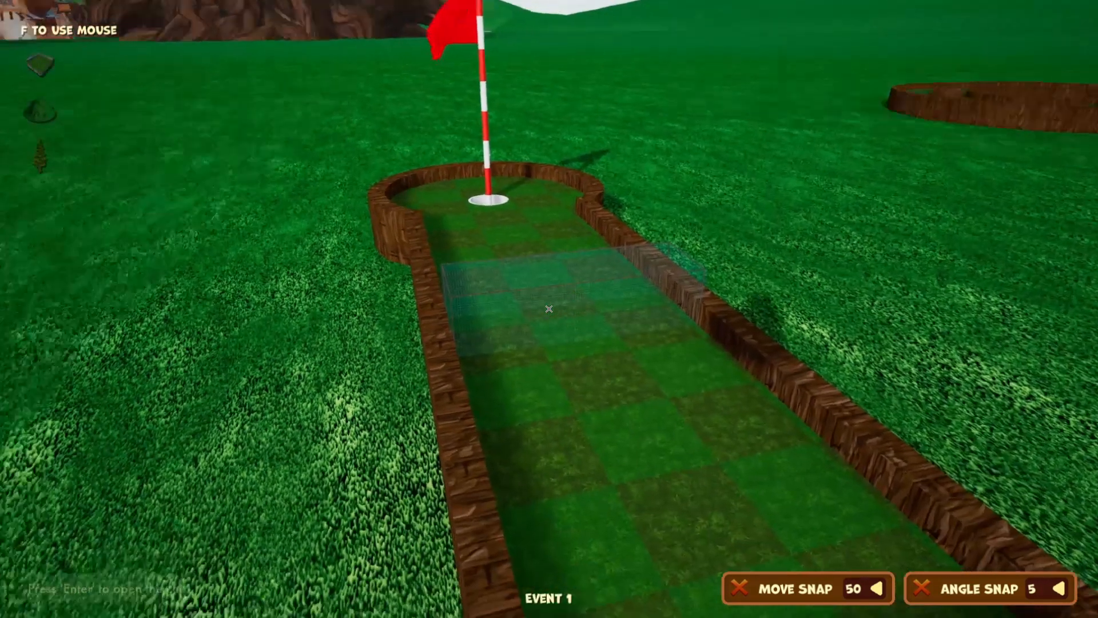
Place a Grassland Simple Block from the Lanes category on the lane between the event box and the hole
key("a")
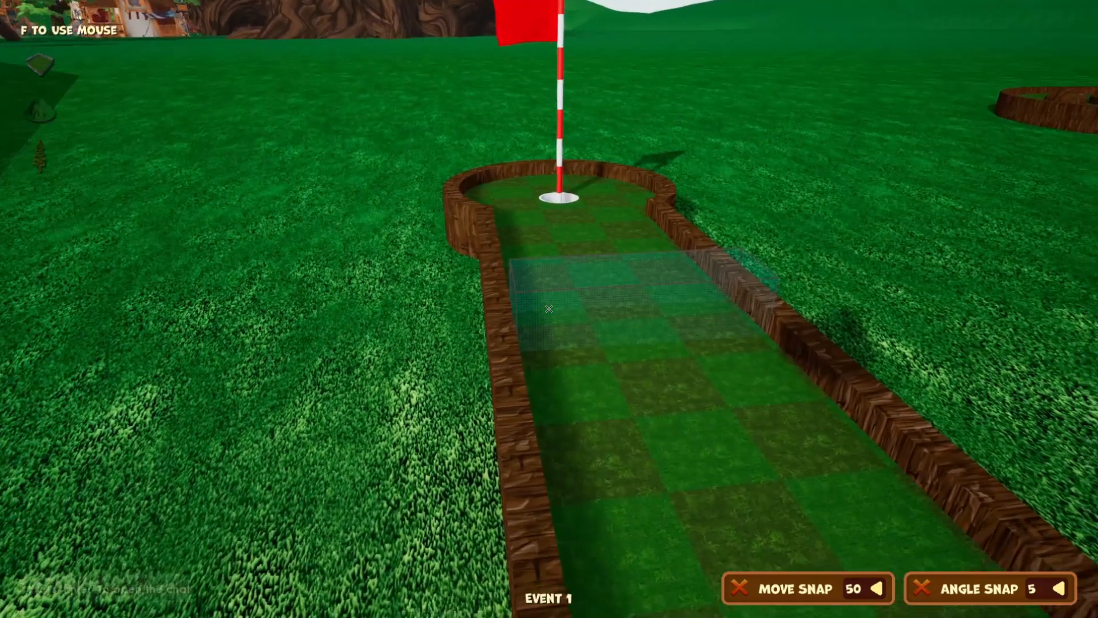
key("q")
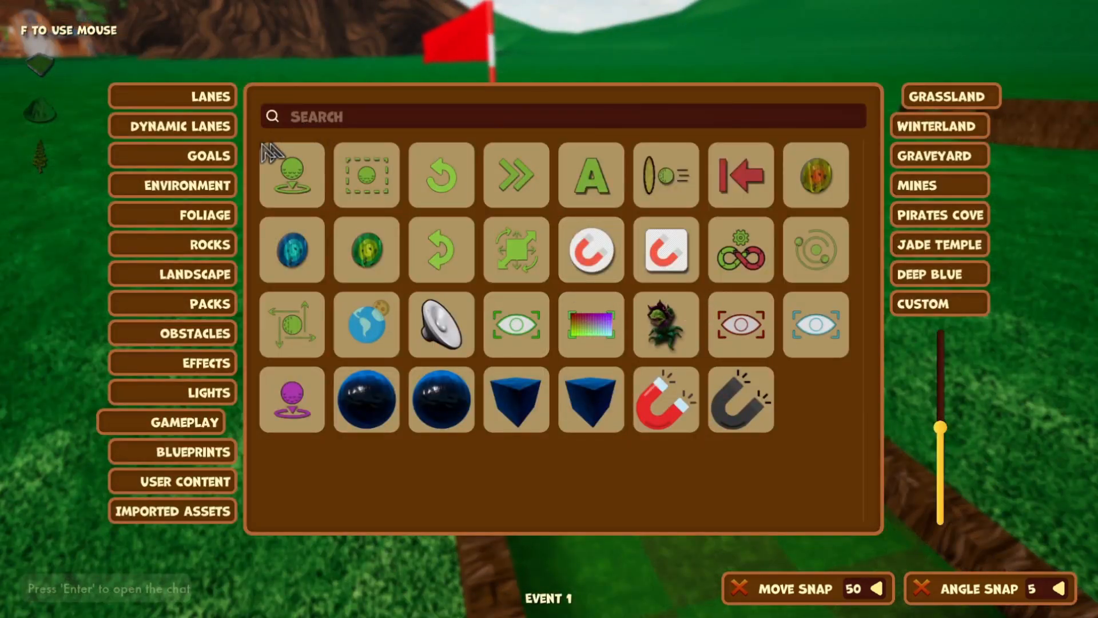
left_click(209, 98)
left_click(291, 472)
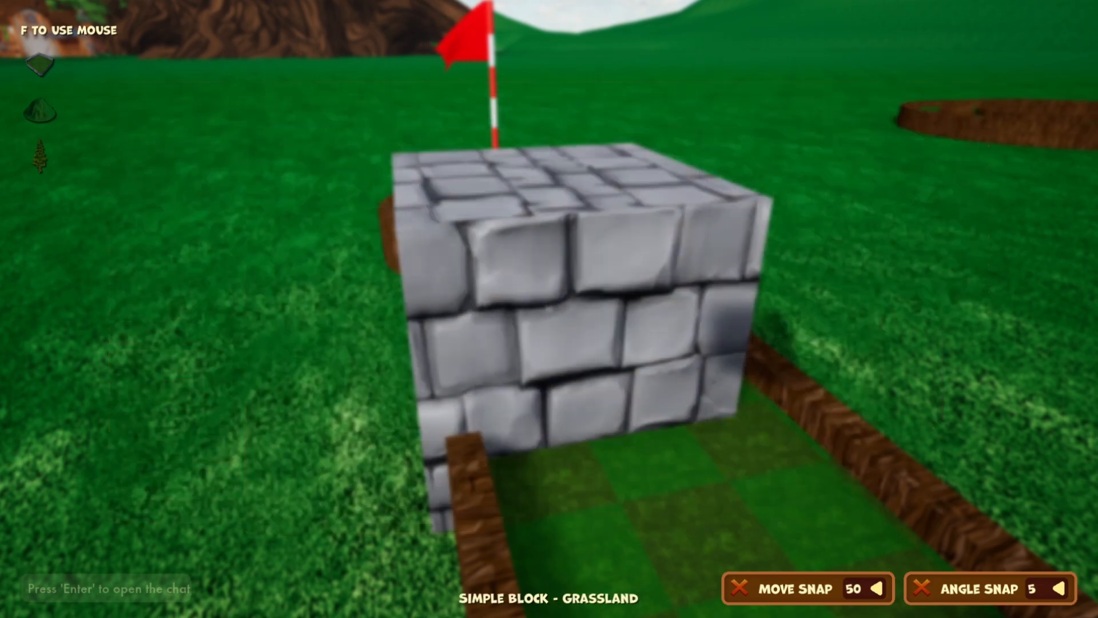
key("s")
key("w")
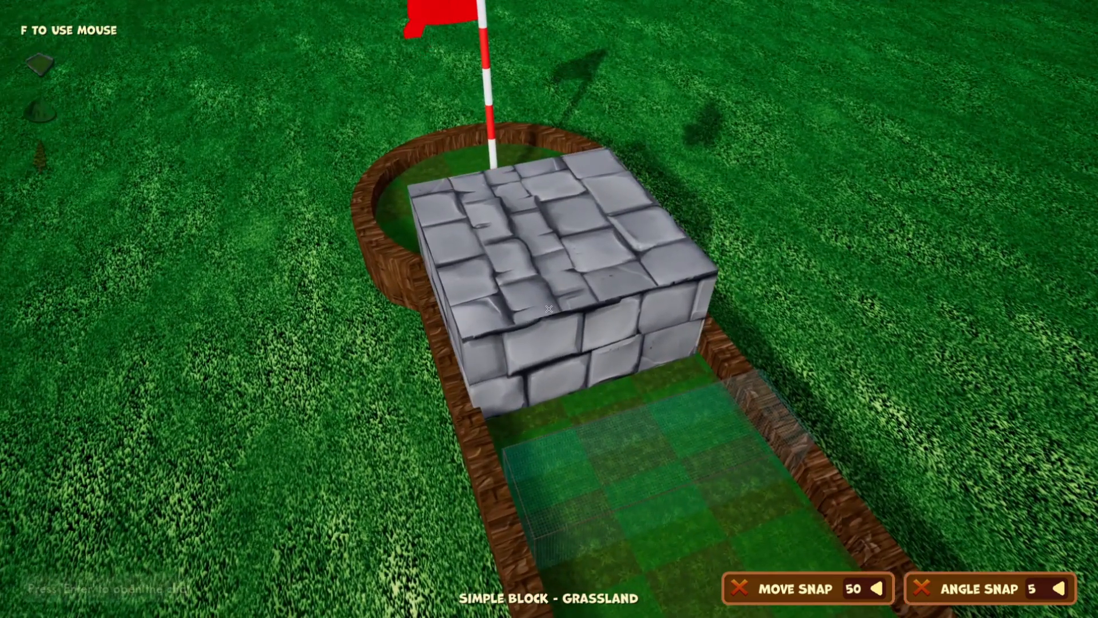
key("a")
left_click(549, 309)
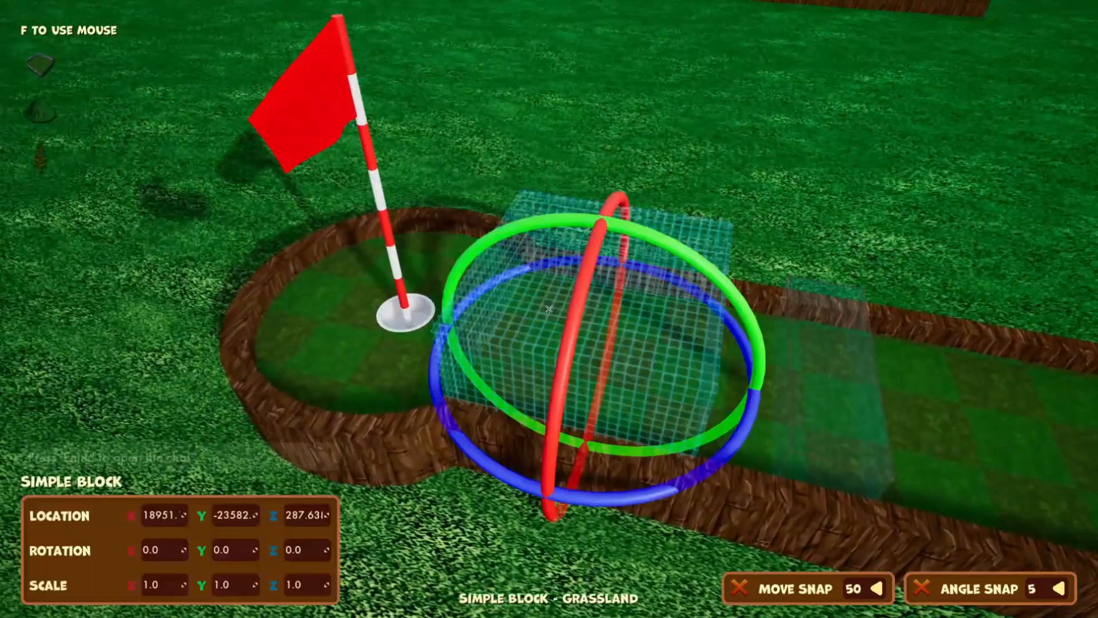
Scale the stone block down to a thin, low wall blocking the lane in front of the hole
key("r")
left_click_drag(549, 309, 549, 309)
right_click(549, 309)
Add the stone block wall as an Enter object of Event 1, keeping its Visibility and Collision enabled
key("d")
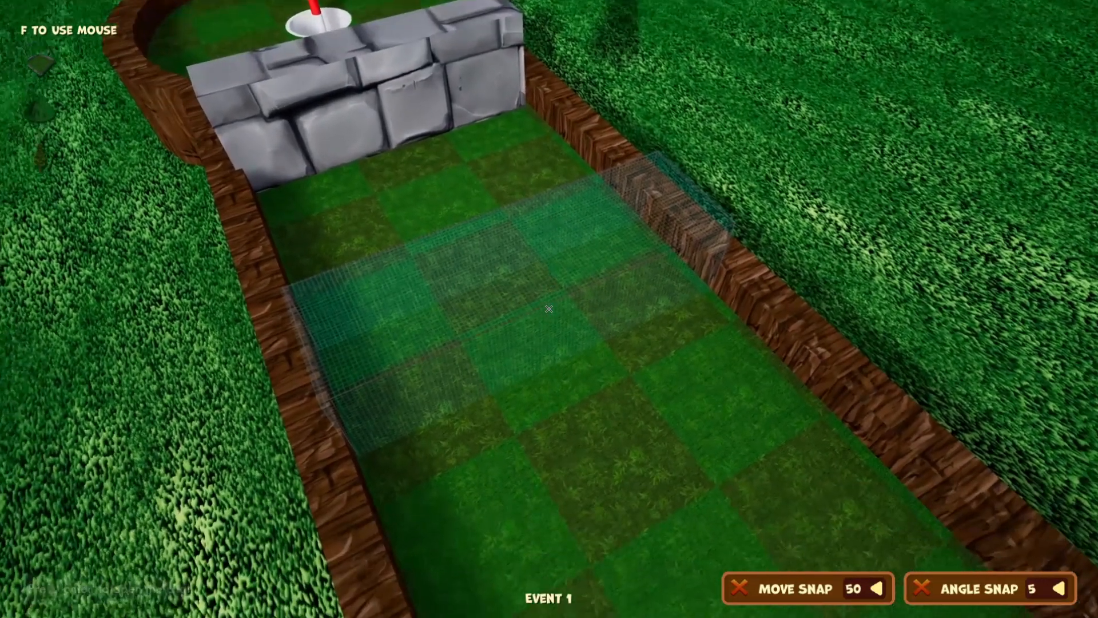
key("Return")
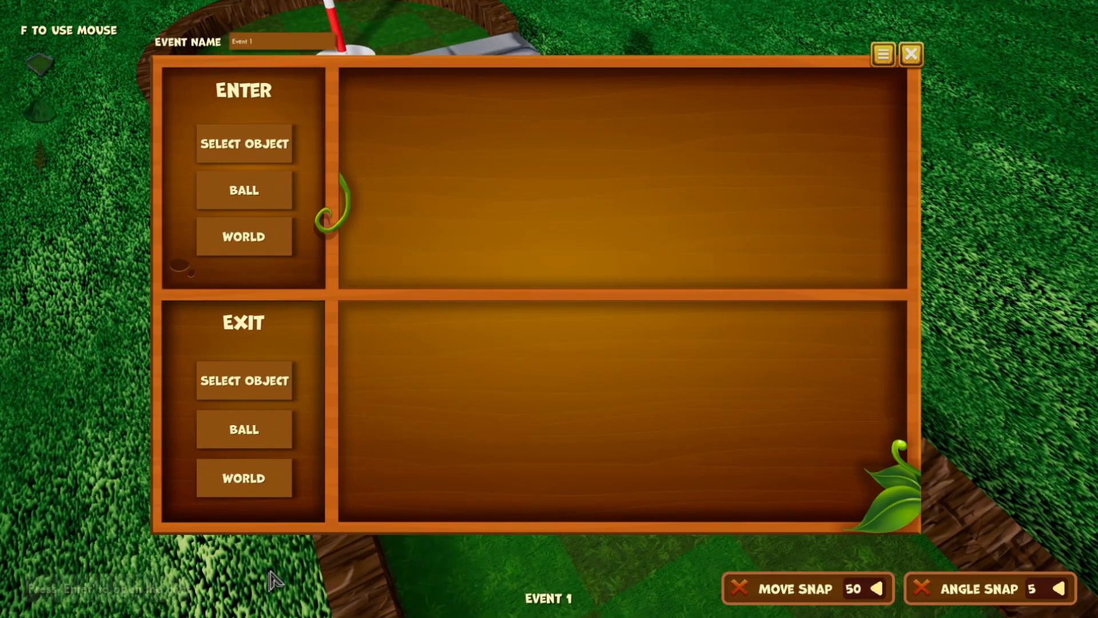
left_click(266, 135)
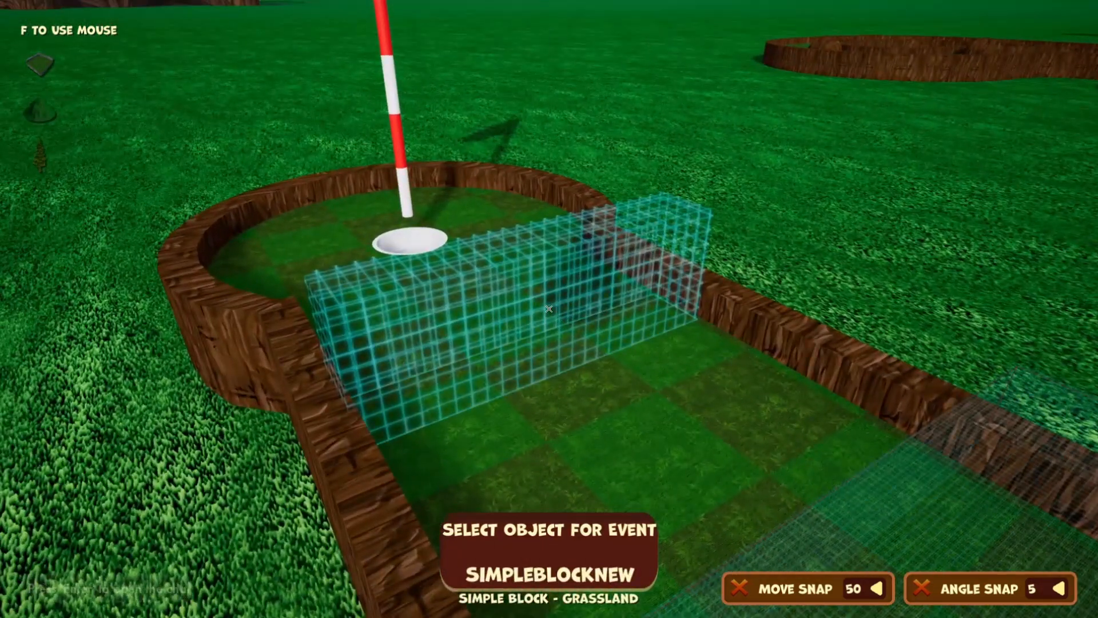
left_click(549, 309)
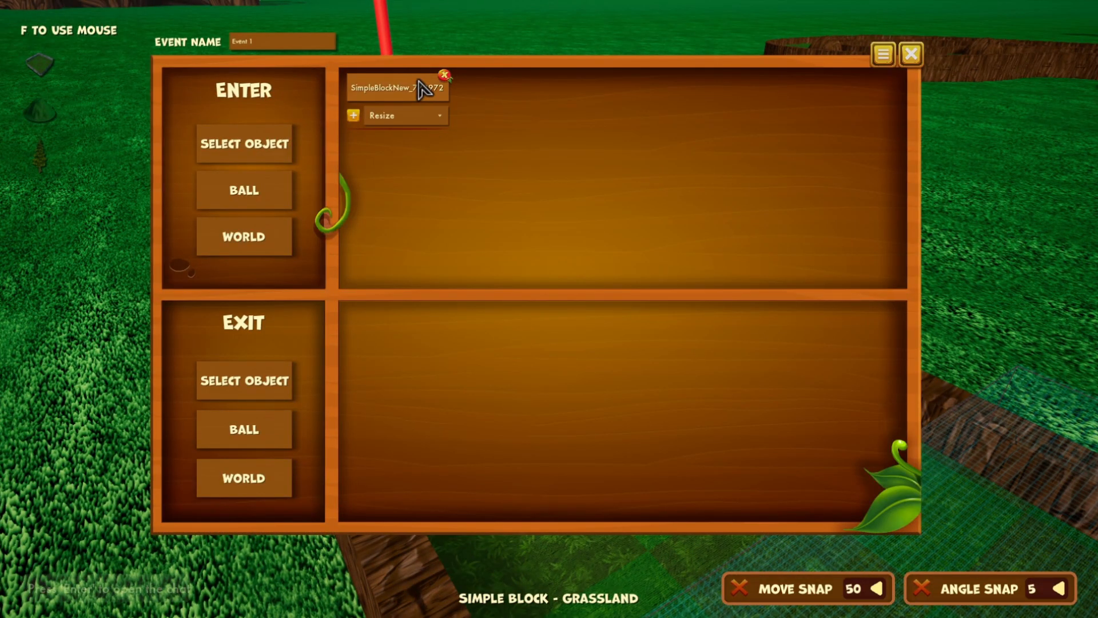
left_click(389, 86)
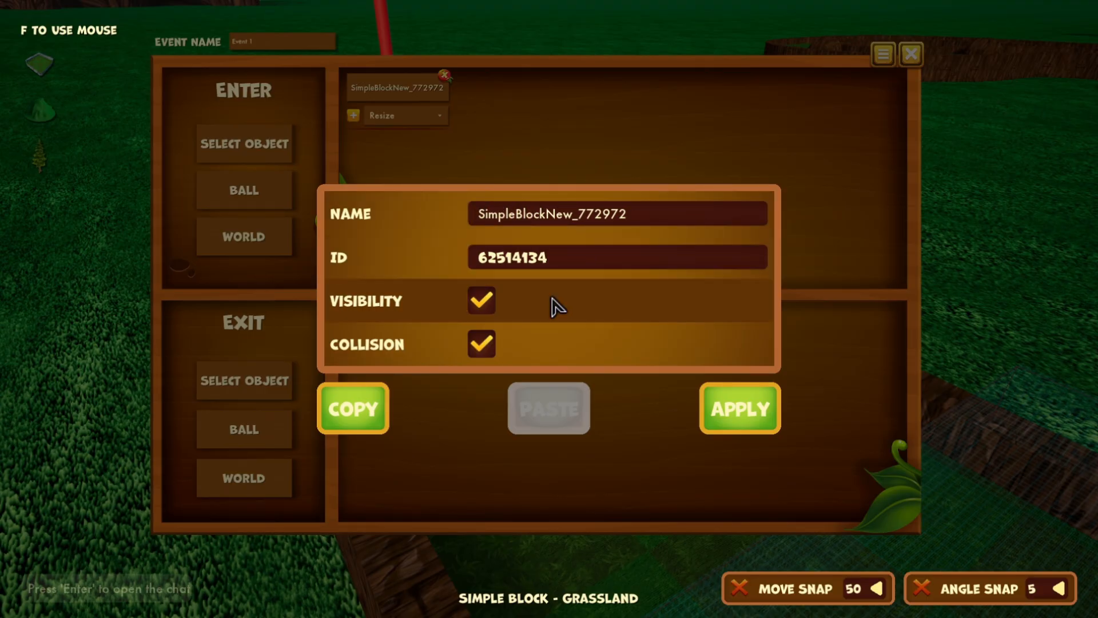
left_click(751, 423)
Add a Transform action to the stone wall in the event's Enter section
left_click(425, 115)
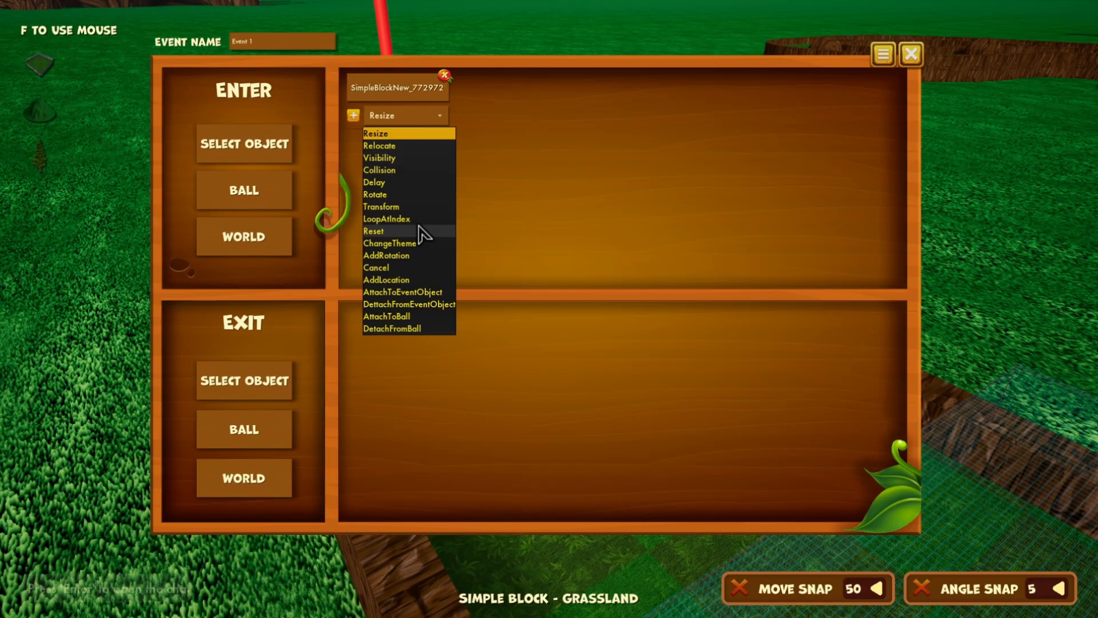
left_click(392, 207)
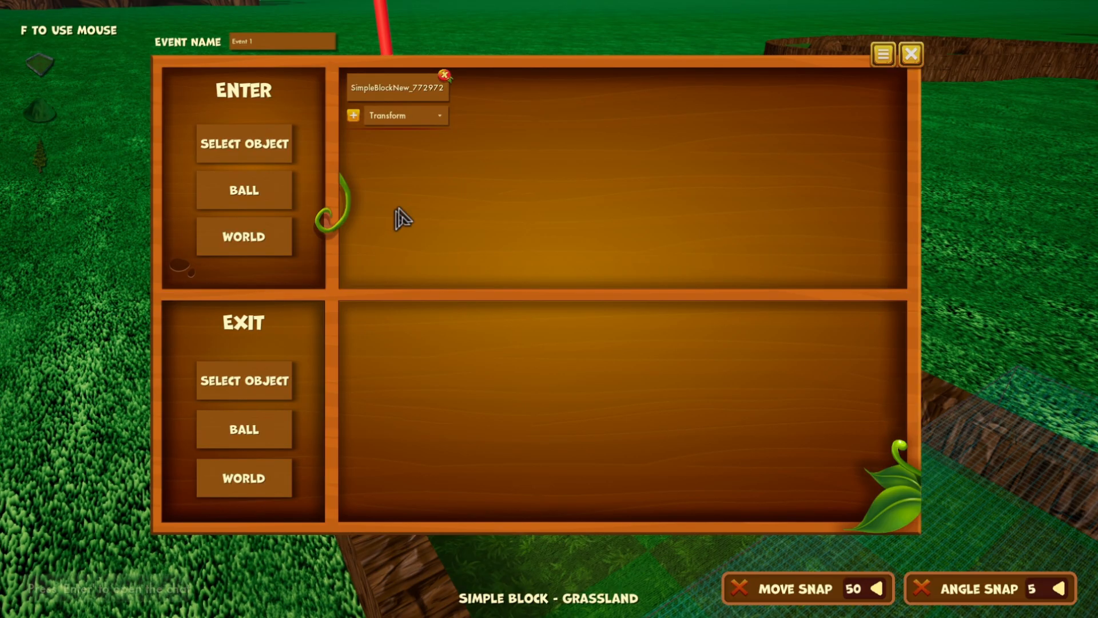
left_click(353, 115)
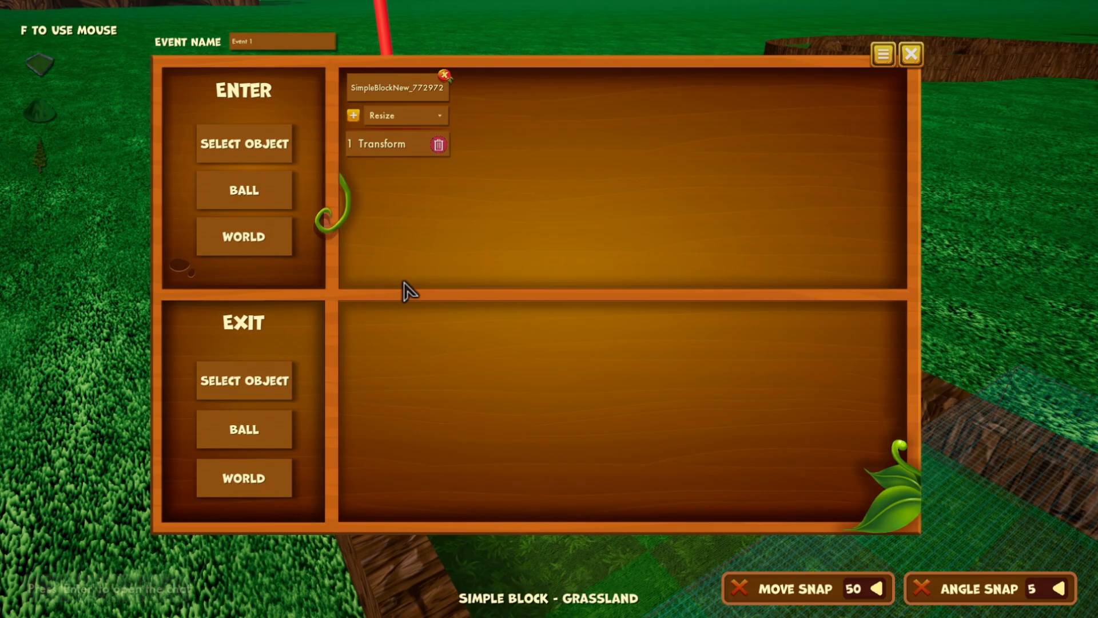
Set the wall's Transform action to raise it to Z location 450.927765 with a duration of 2, and close the event editor
left_click(398, 151)
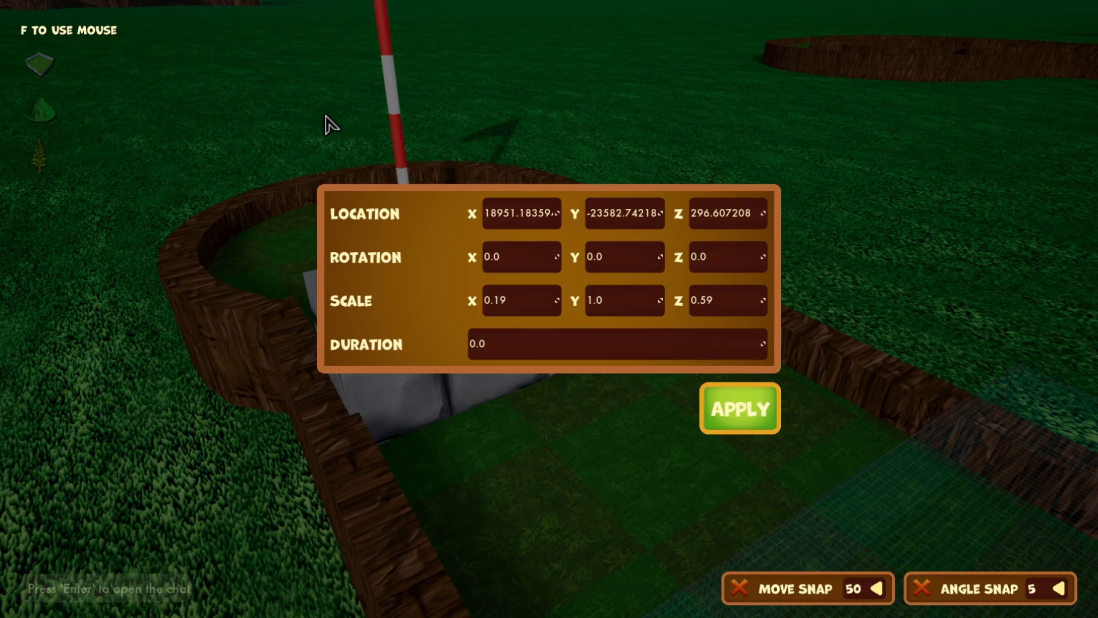
left_click_drag(229, 143, 192, 436)
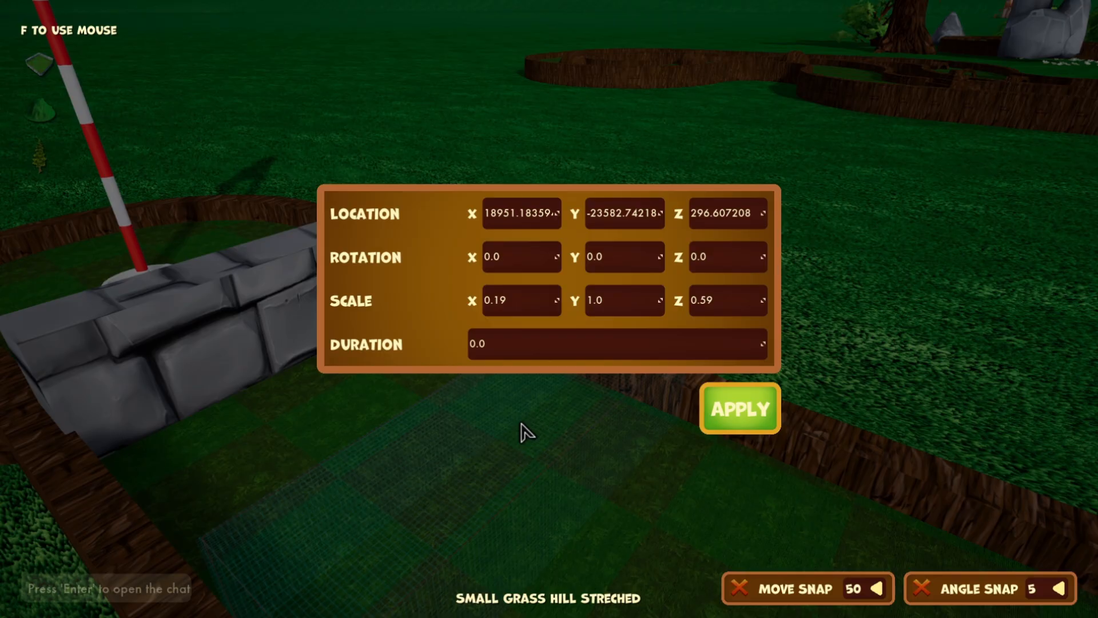
left_click_drag(738, 212, 769, 211)
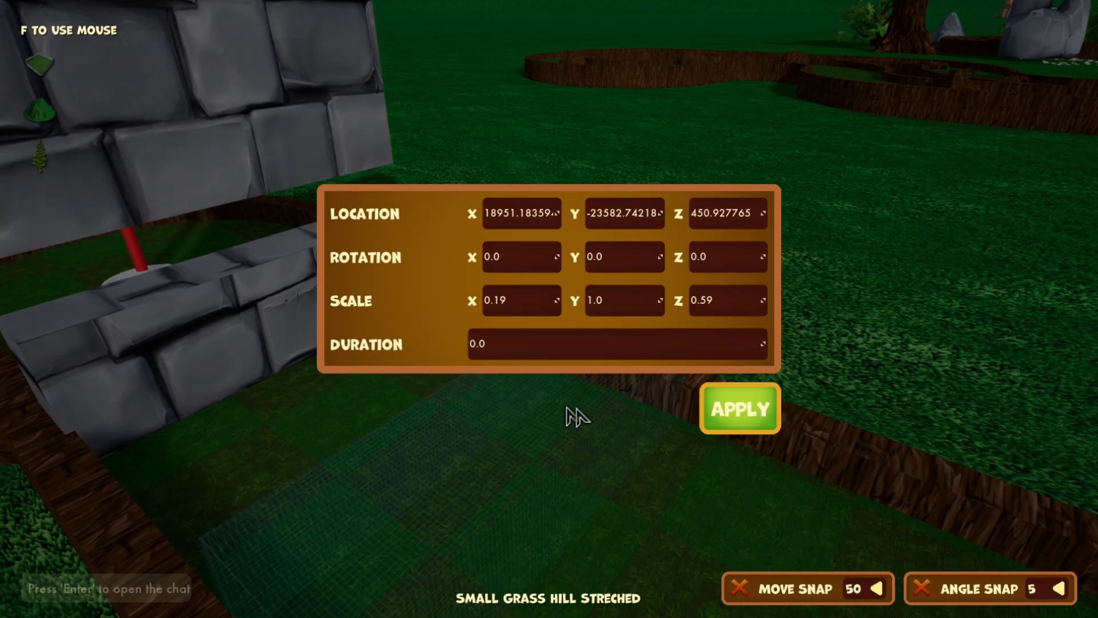
left_click(514, 350)
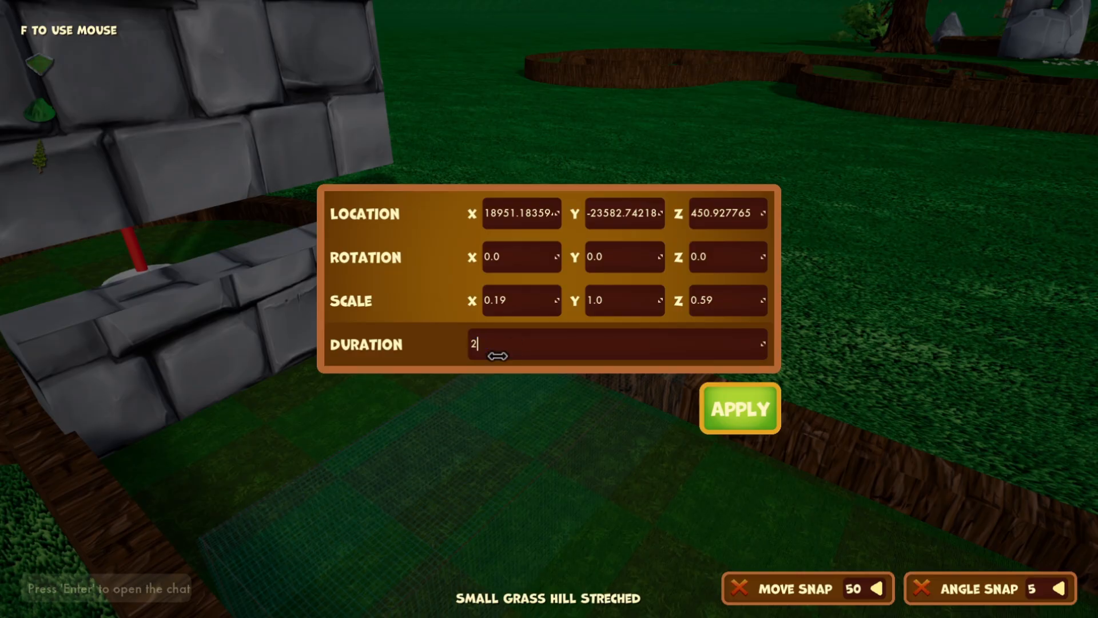
left_click(725, 410)
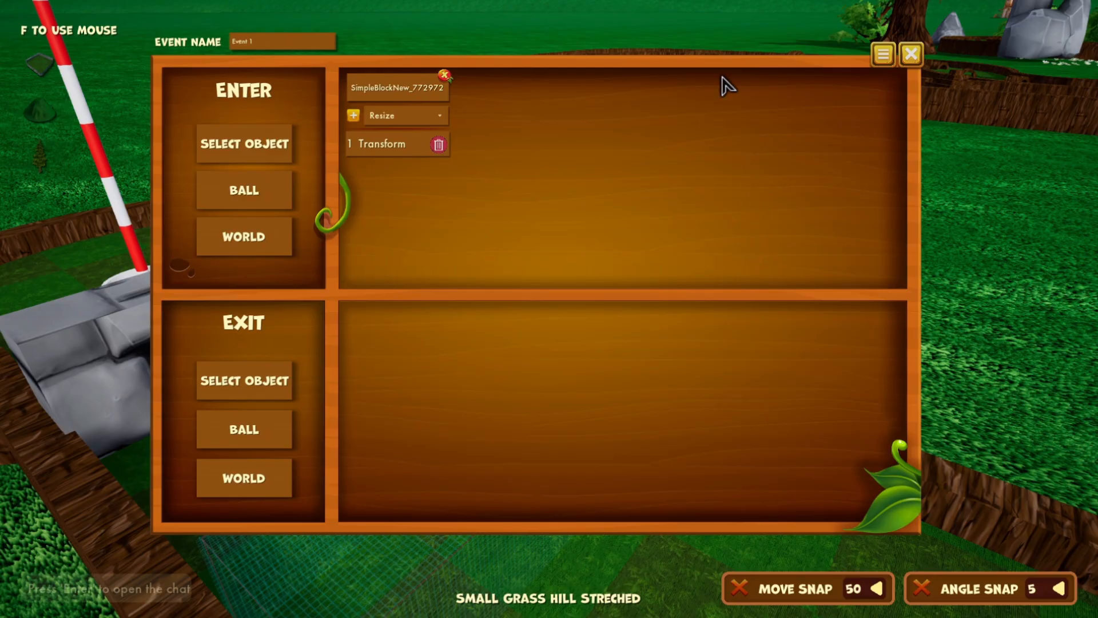
left_click(910, 54)
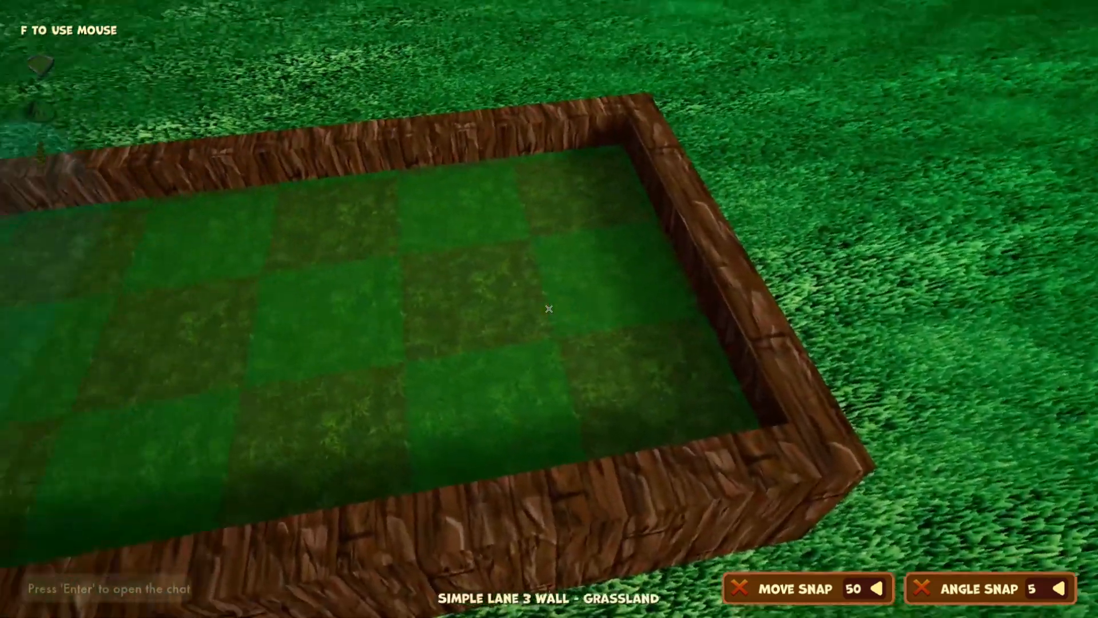
Test the hole by hitting the ball down the lane through the event area, and return to editing
key("t")
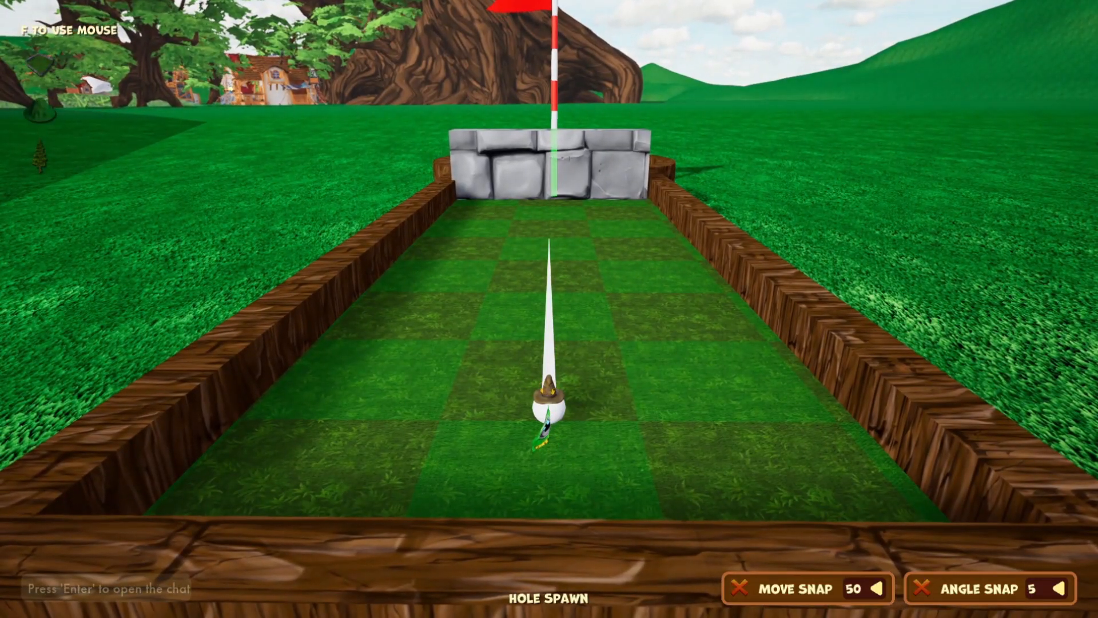
mouse_move(549, 309)
left_mouse_down()
mouse_move(549, 320)
mouse_move(549, 286)
left_mouse_up()
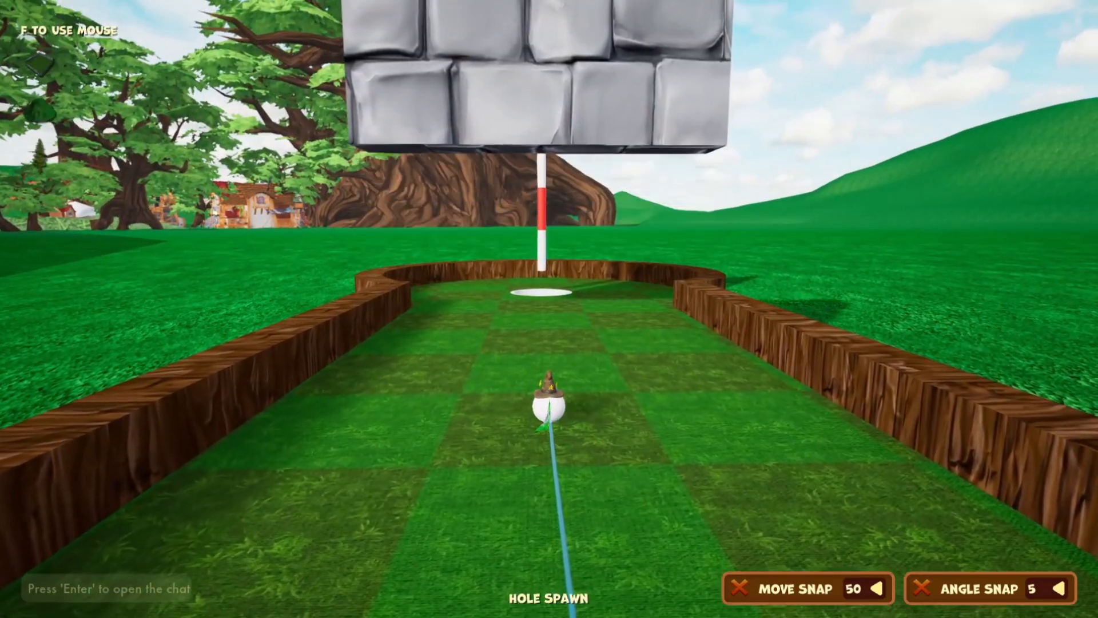
key("t")
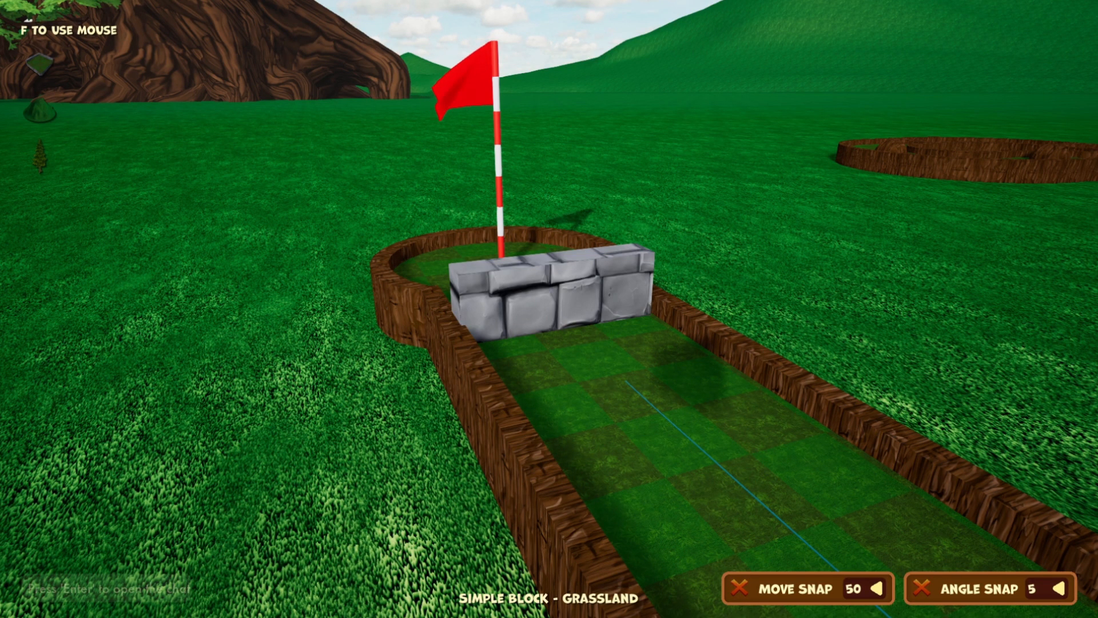
Place a Text object from the Gameplay category on the lane just in front of the stone wall
key("s")
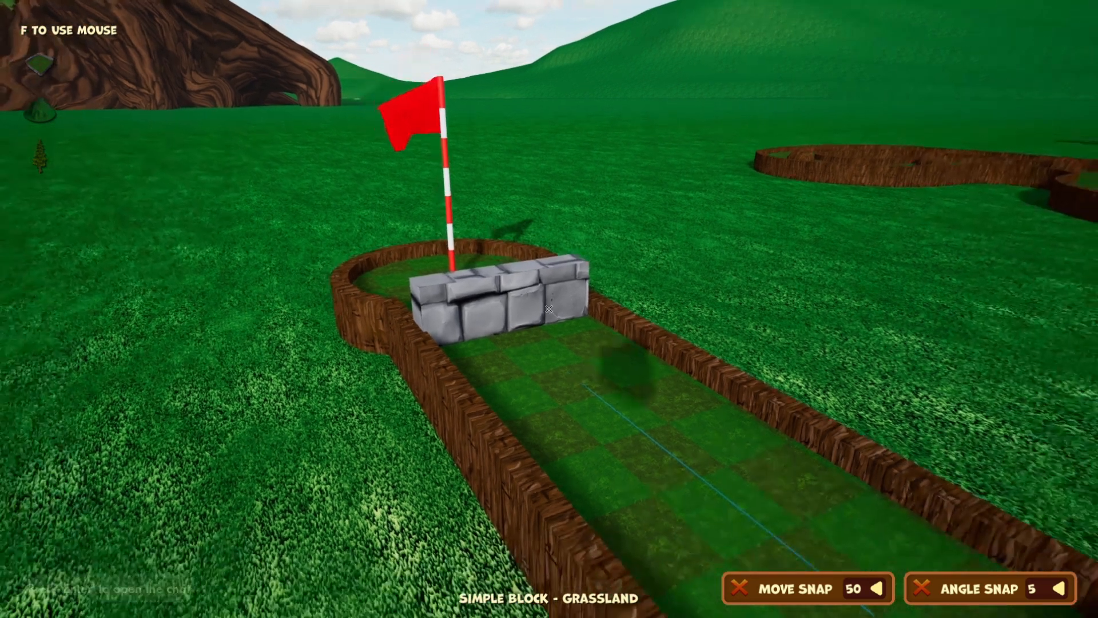
key("d")
scroll(549, 309, "down", 5)
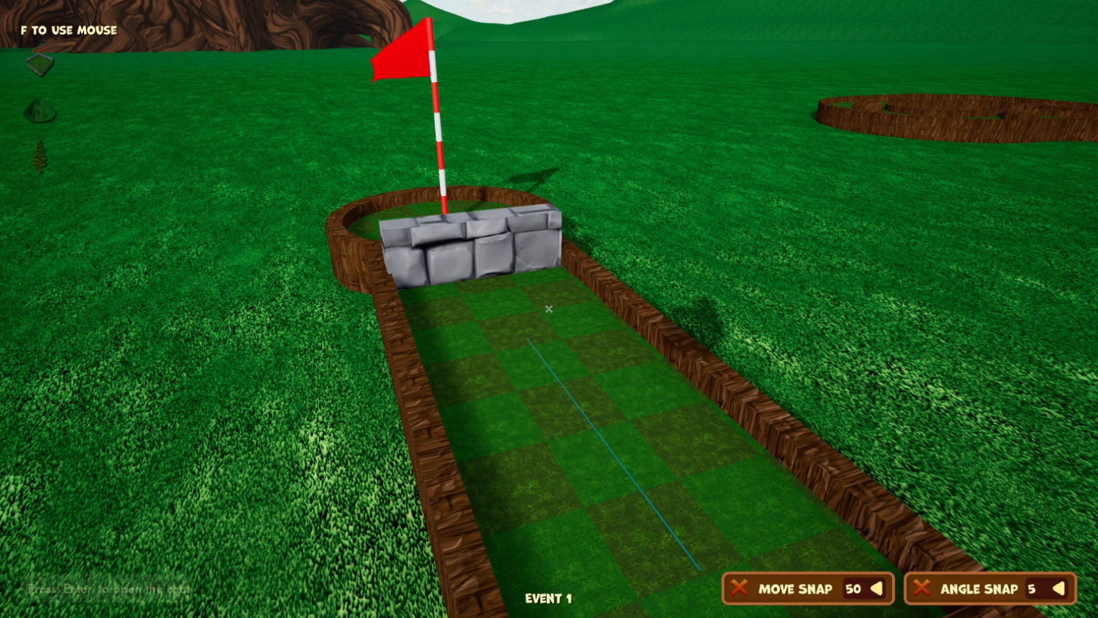
key("w")
key("q")
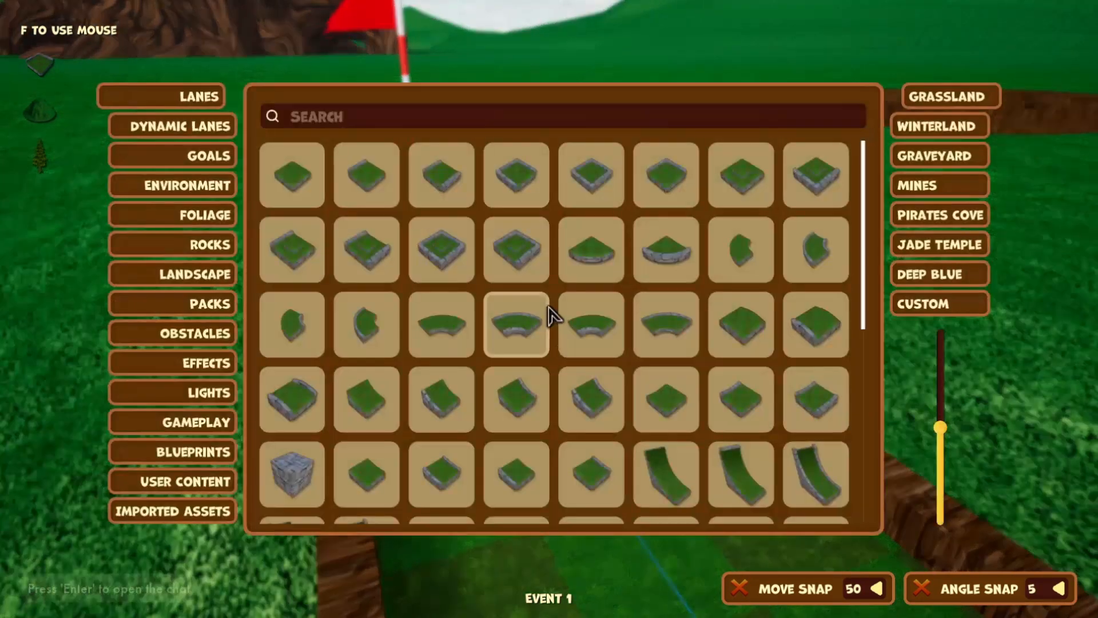
left_click(222, 420)
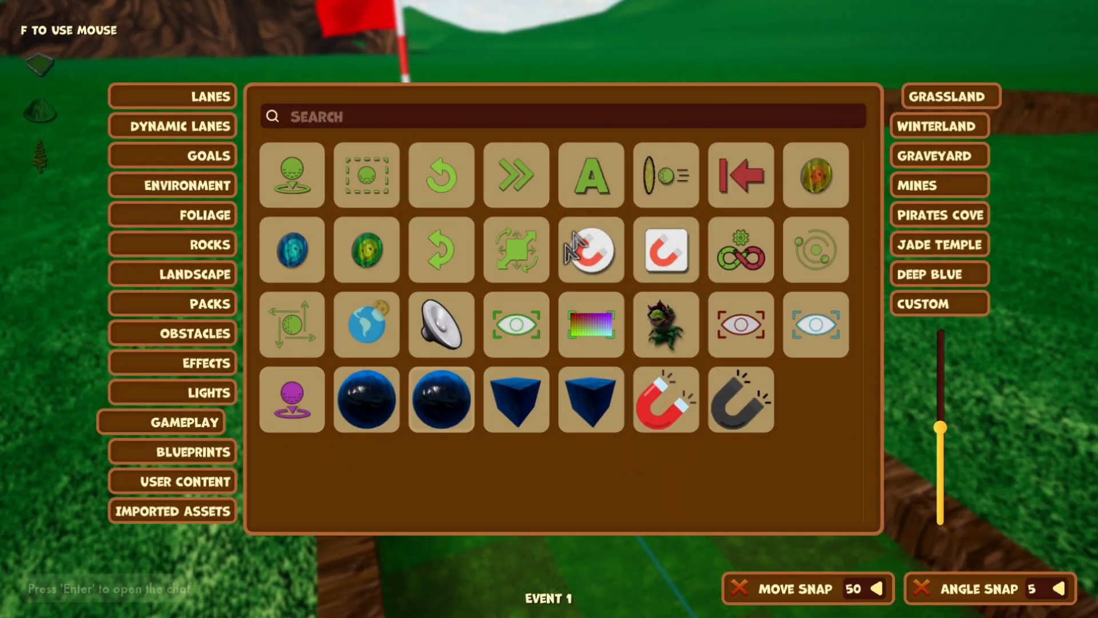
left_click(595, 177)
key("w")
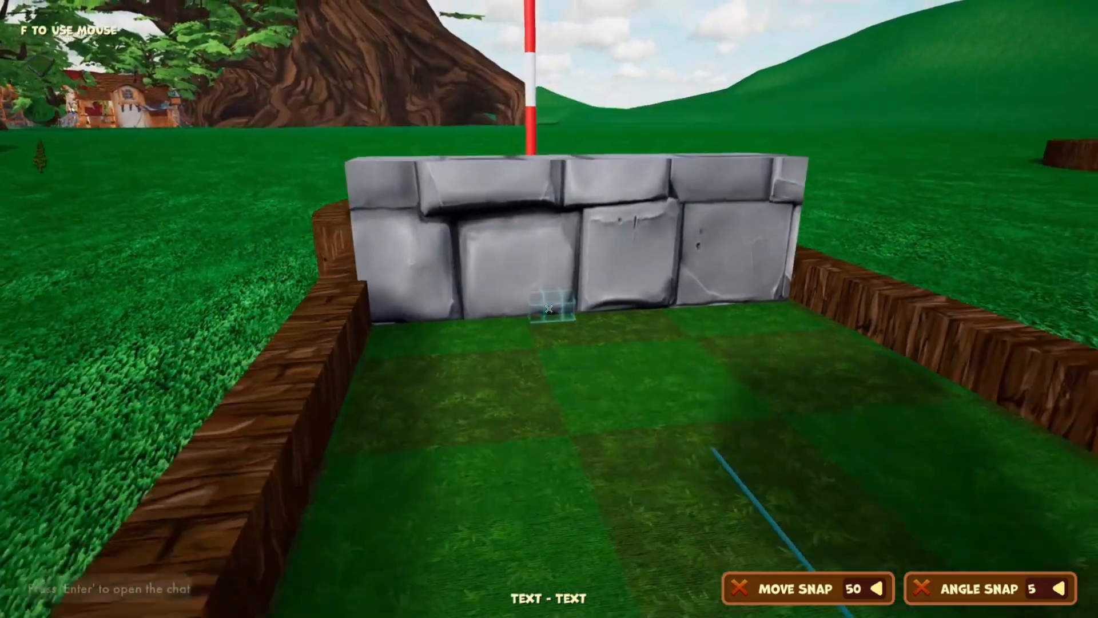
key("s")
left_click(549, 309)
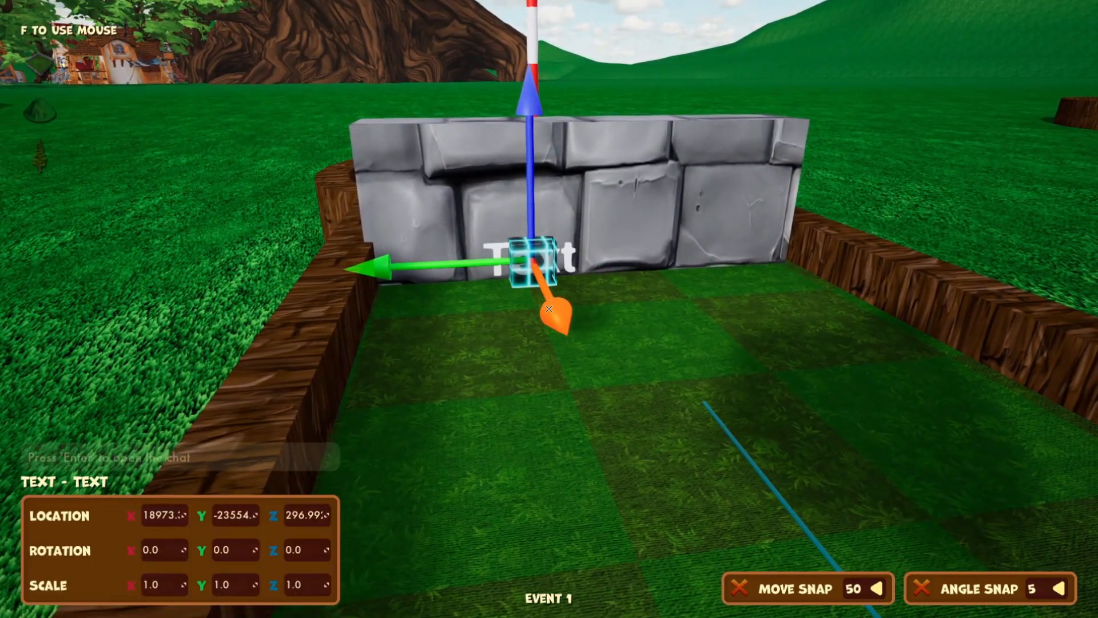
Change the text object's wording to "Going up..." in white (FFFFFF)
right_click(549, 308)
key("e")
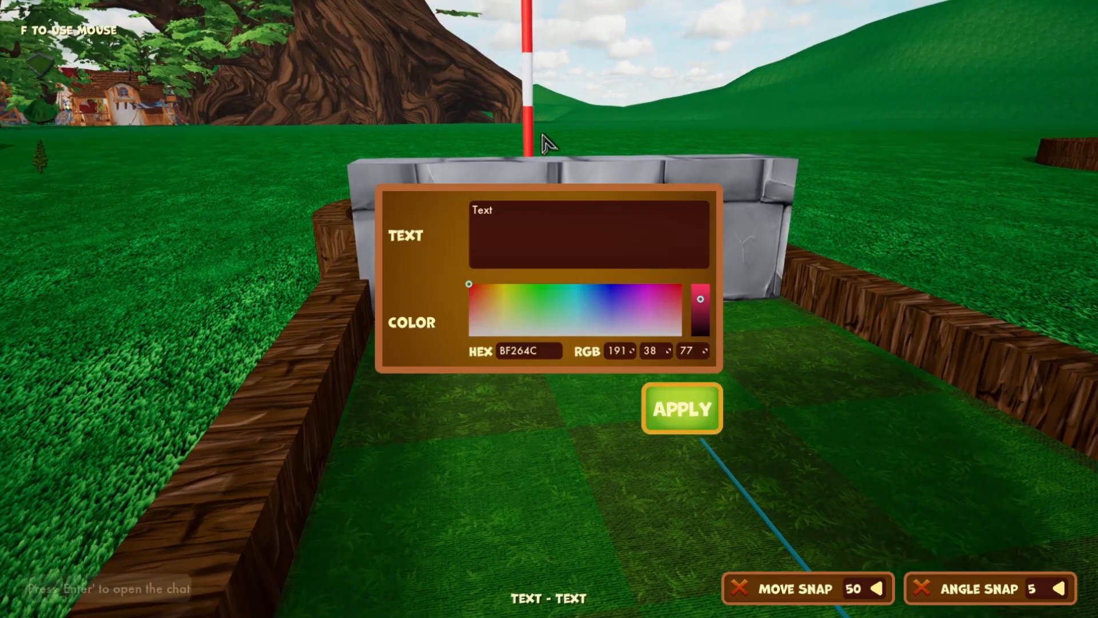
type("Going up...")
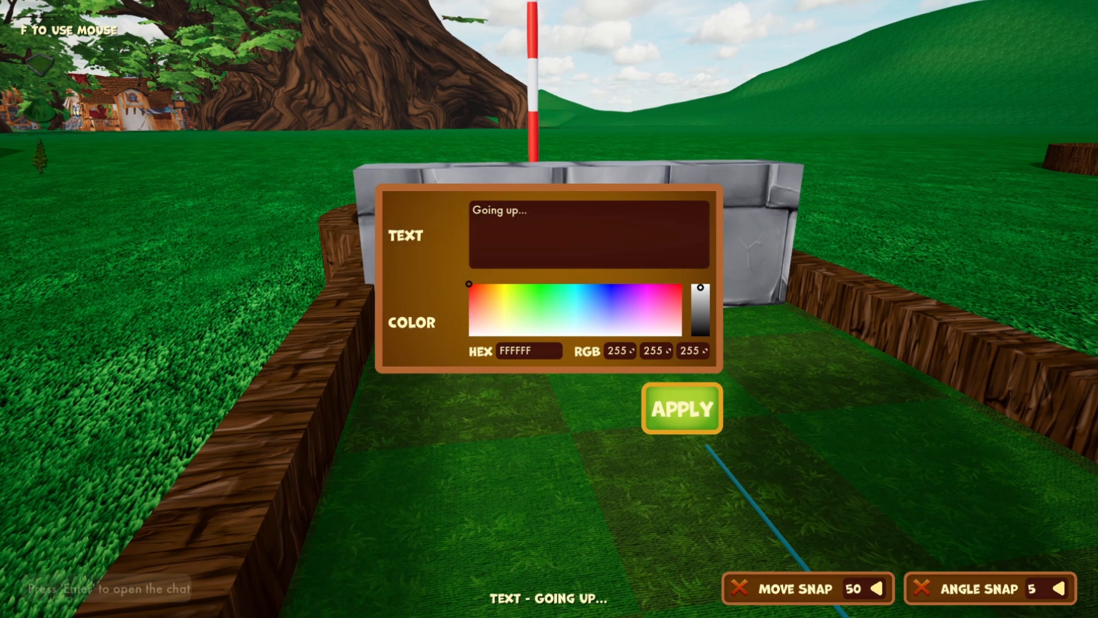
type("s")
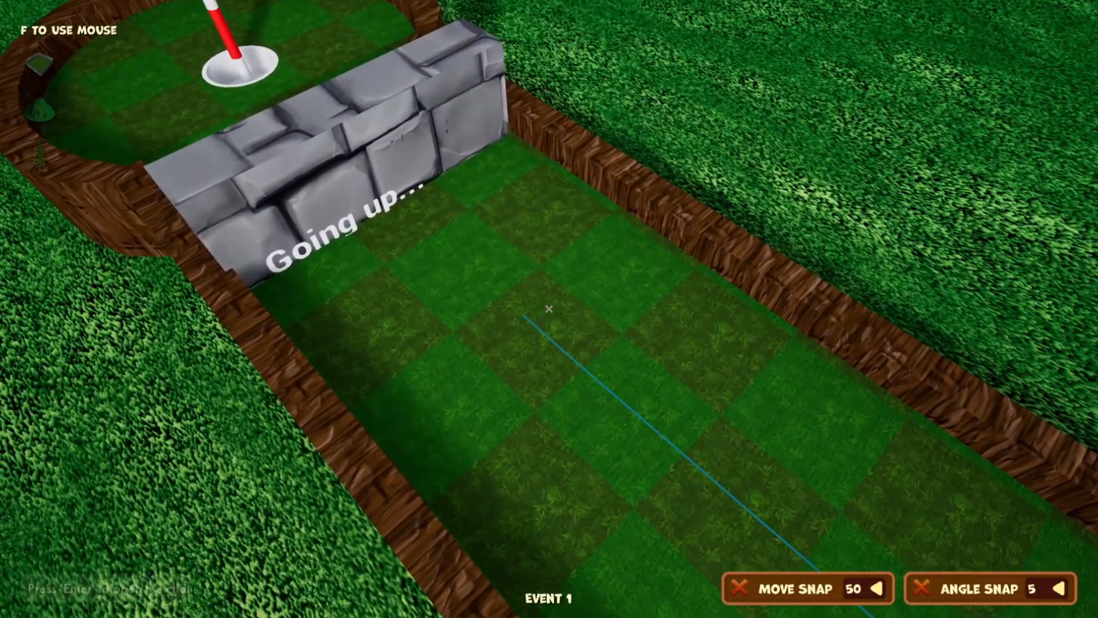
Add the "Going up..." text as a second Enter object of Event 1
key("s")
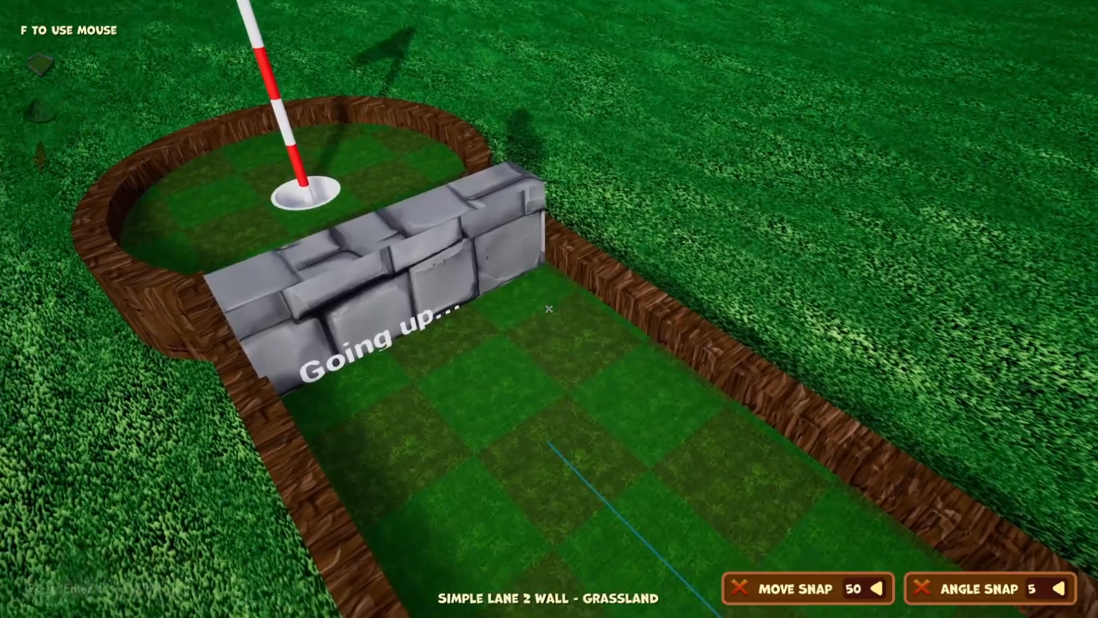
key("w")
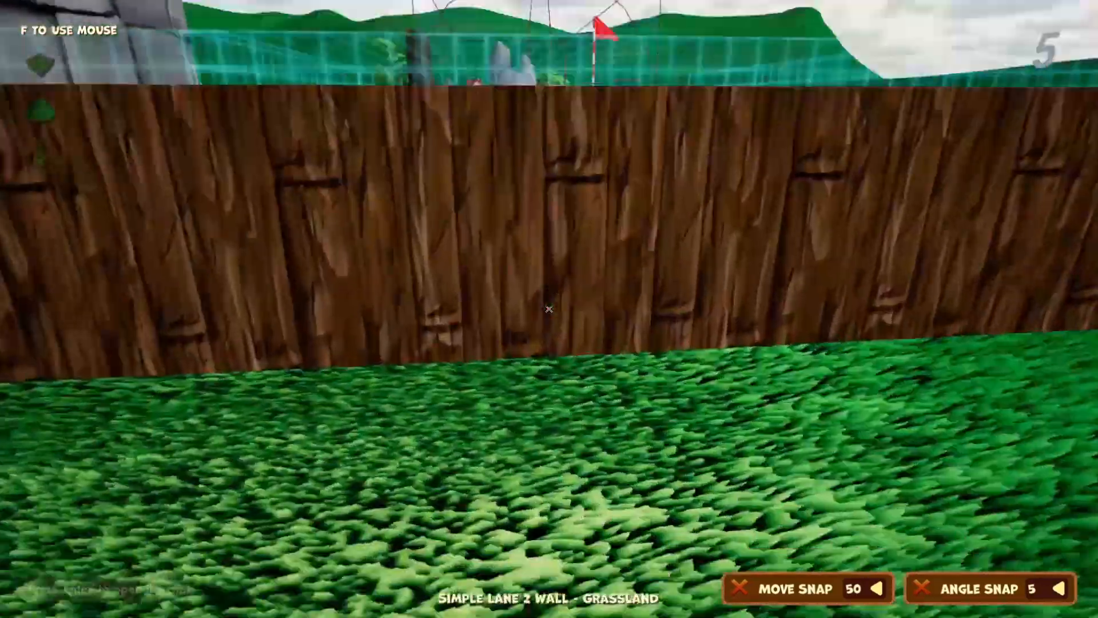
key("space")
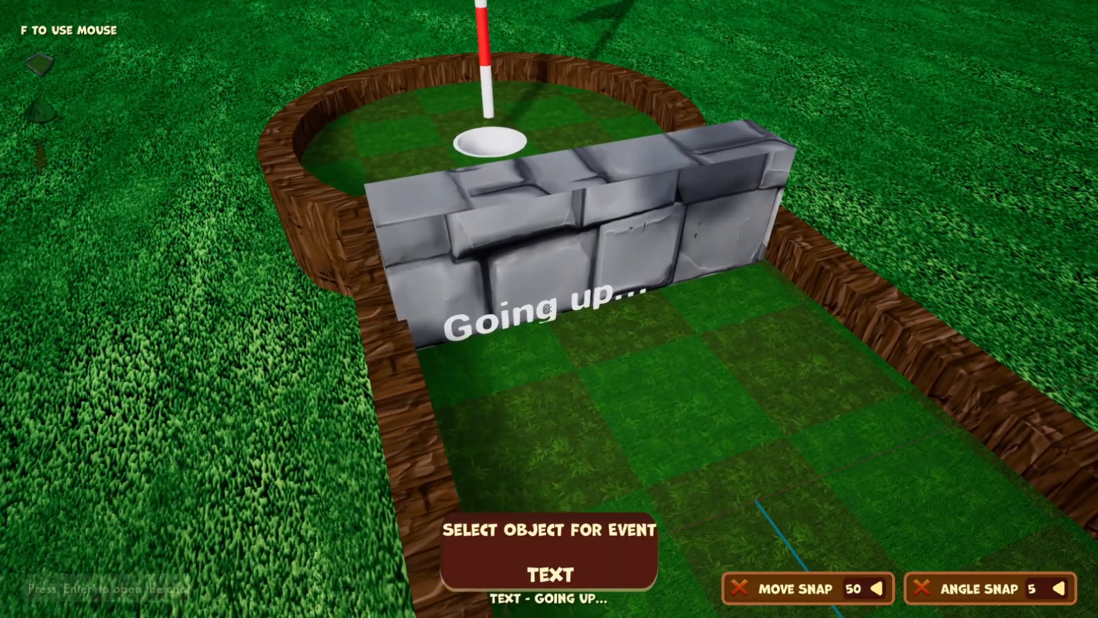
left_click(548, 309)
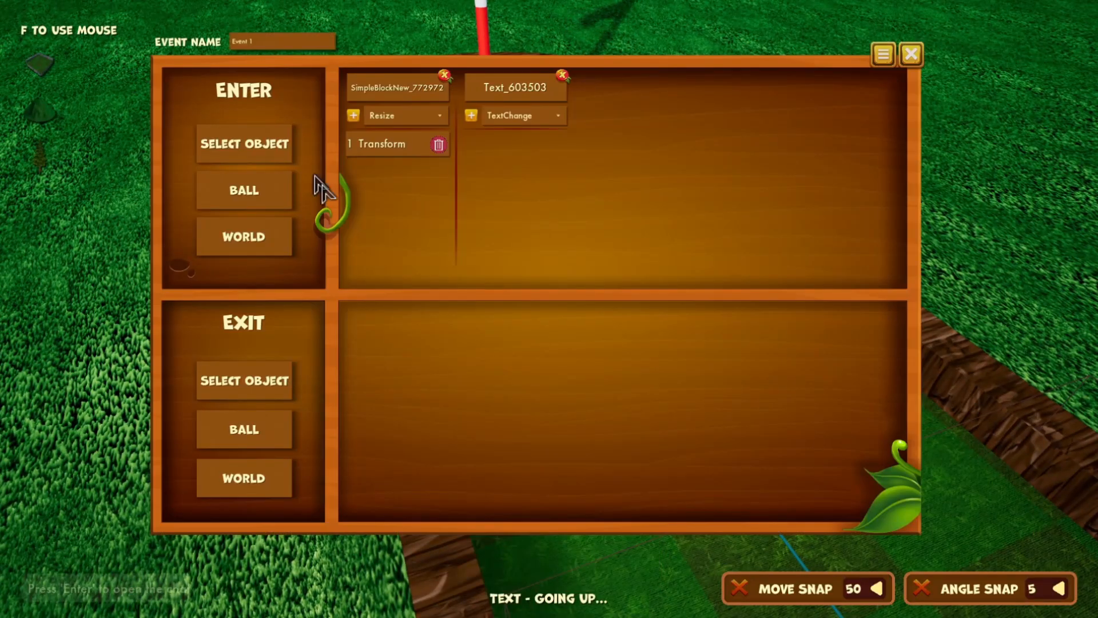
Turn off the initial Visibility of the text object in its event properties and apply it
left_click(514, 92)
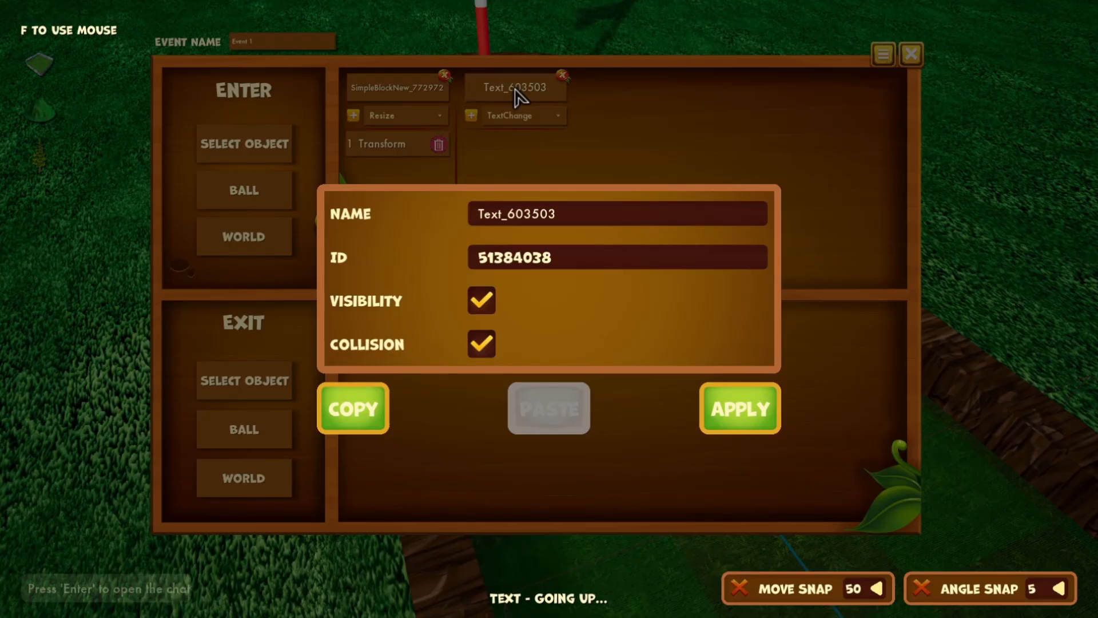
left_click(483, 304)
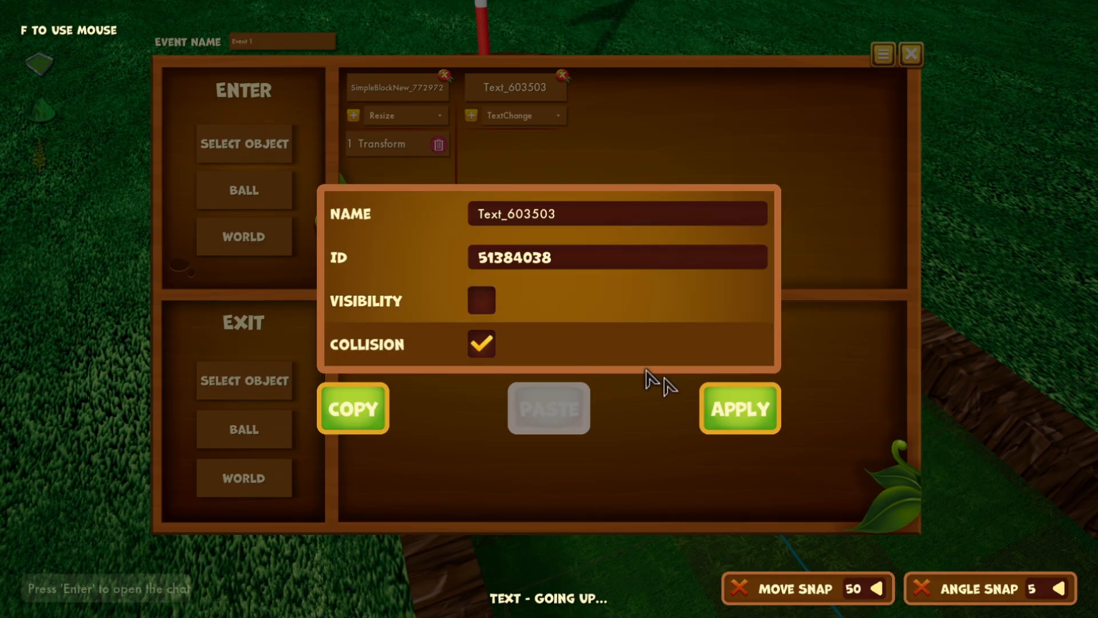
left_click(760, 413)
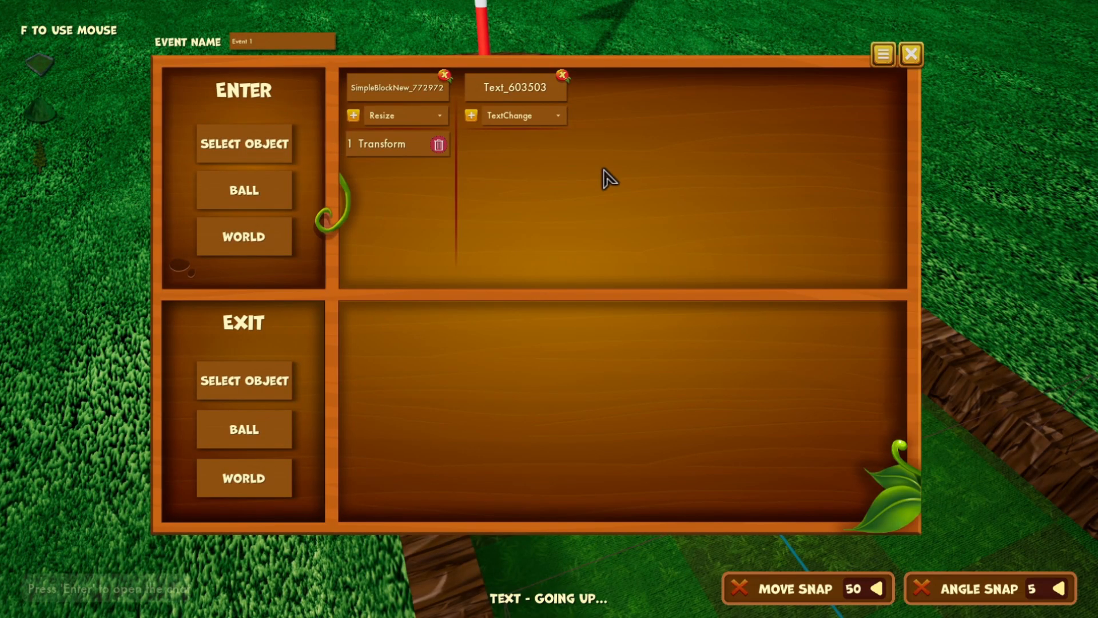
Add a Visibility action to the text object in the event's Enter section
left_click(557, 117)
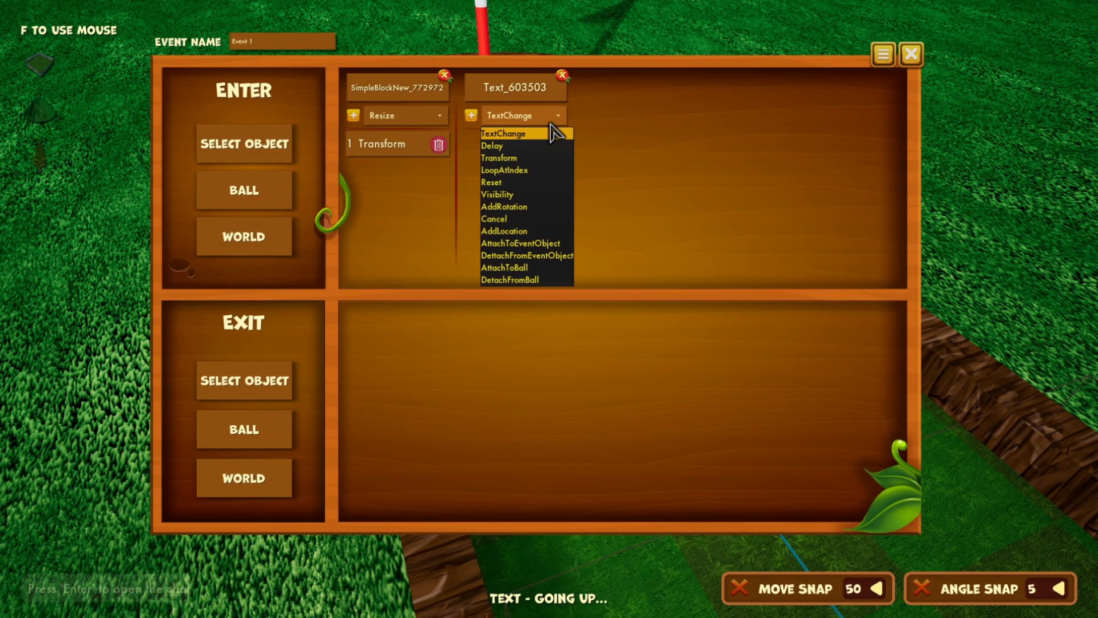
left_click(514, 191)
left_click(471, 115)
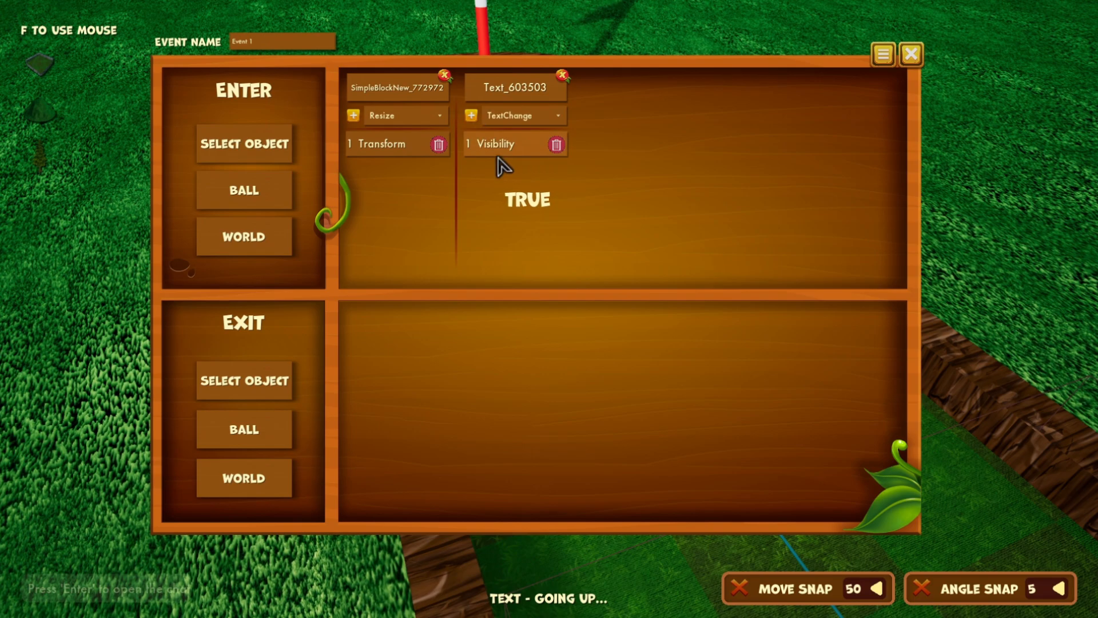
Set the text object's Visibility action to on, apply it and close Event 1
left_click(502, 150)
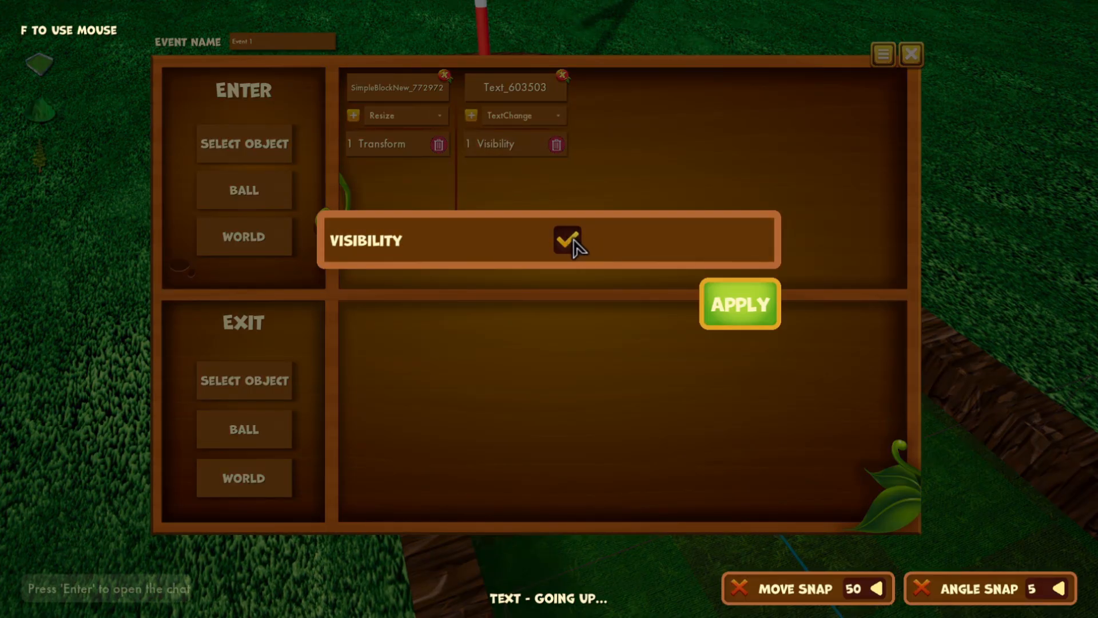
left_click(763, 318)
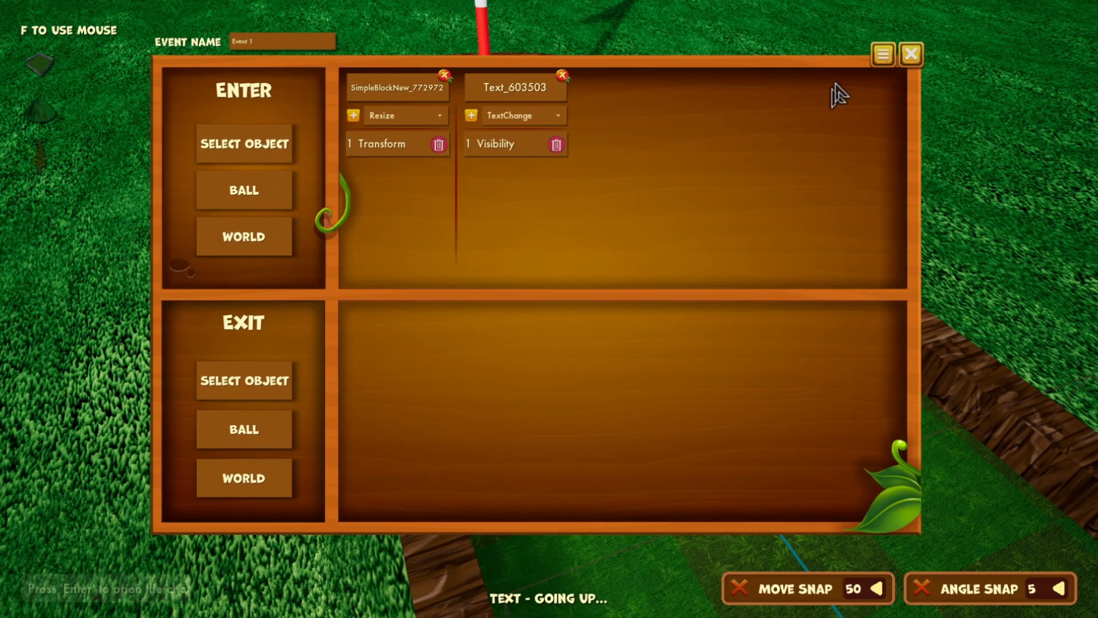
left_click(911, 53)
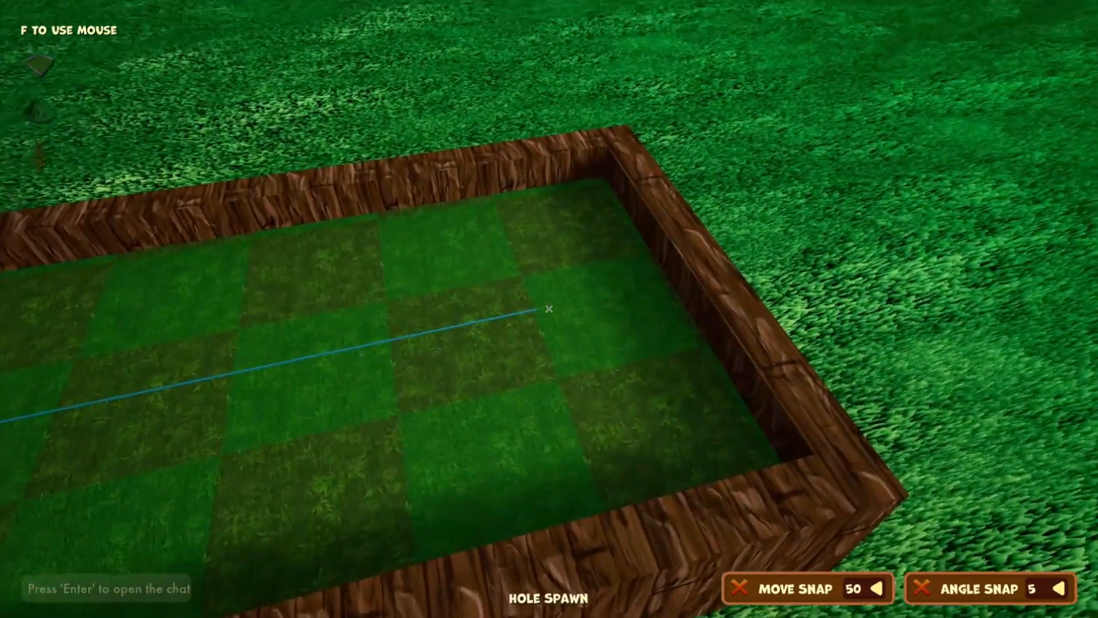
Test-play the lane from its hole spawn, hitting the ball toward the stone wall
key("e")
left_click(532, 438)
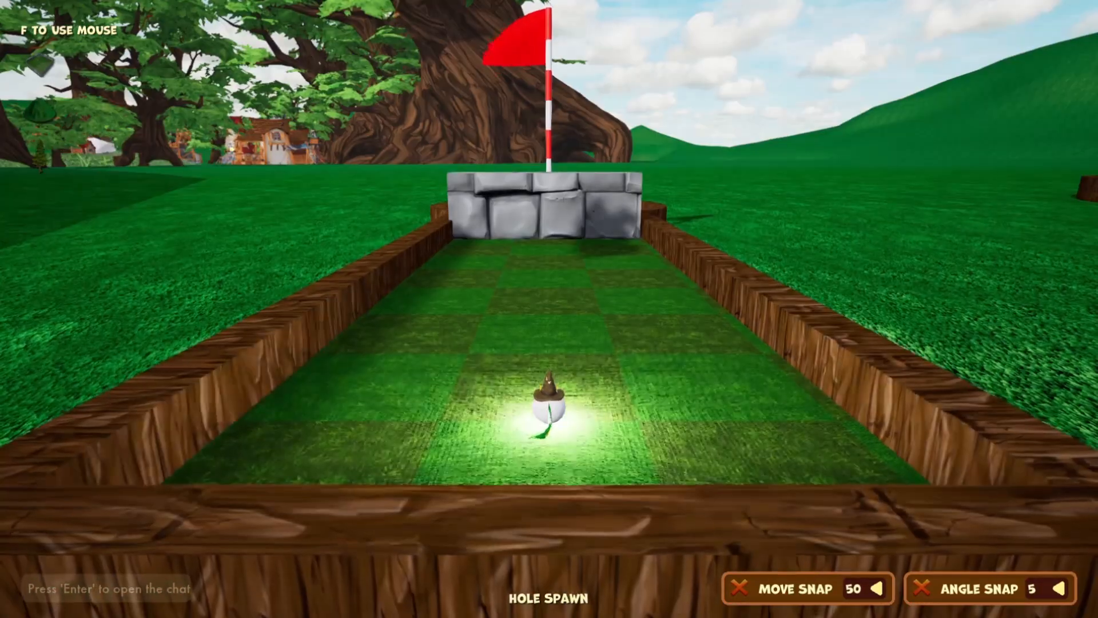
left_click_drag(549, 308, 549, 229)
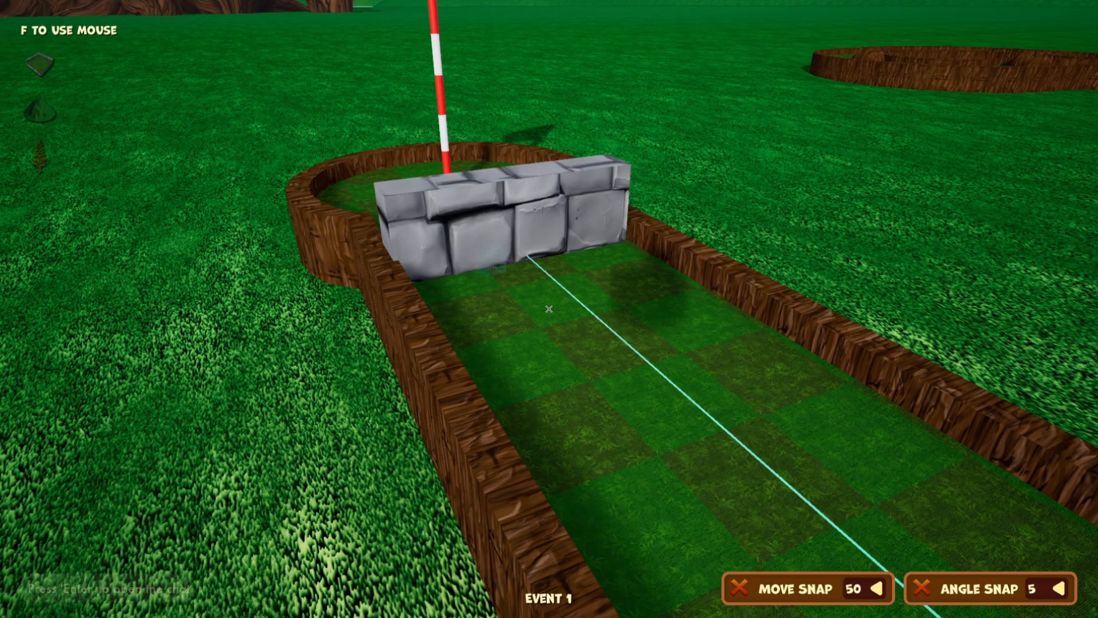
Open Event 1 and add a Delay action to the text object after its Visibility action
key("e")
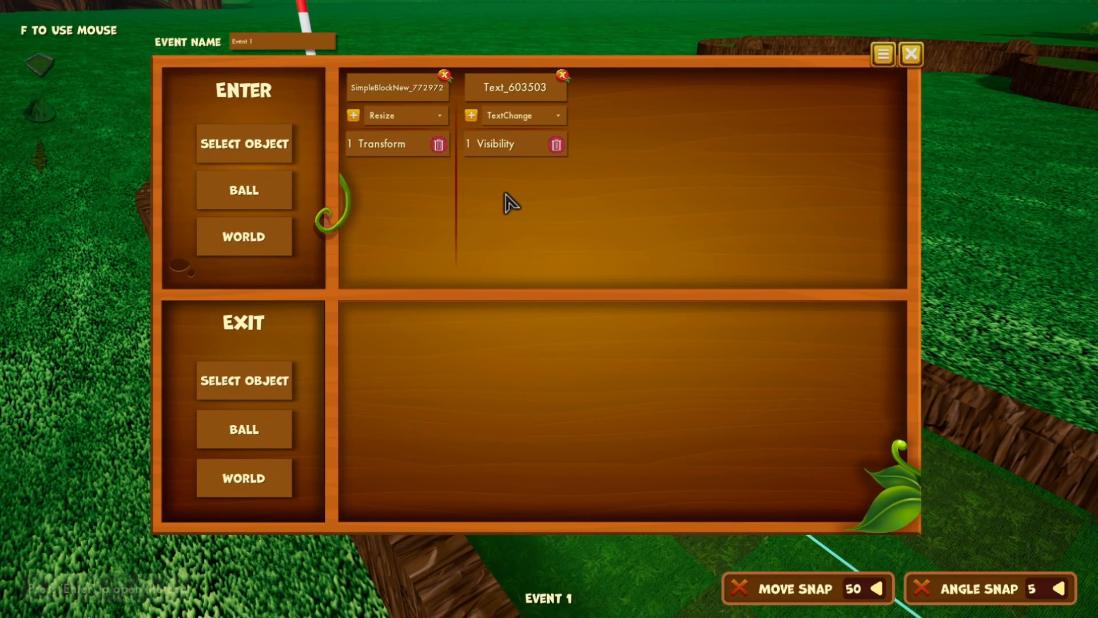
left_click(532, 143)
left_click(535, 115)
left_click(517, 152)
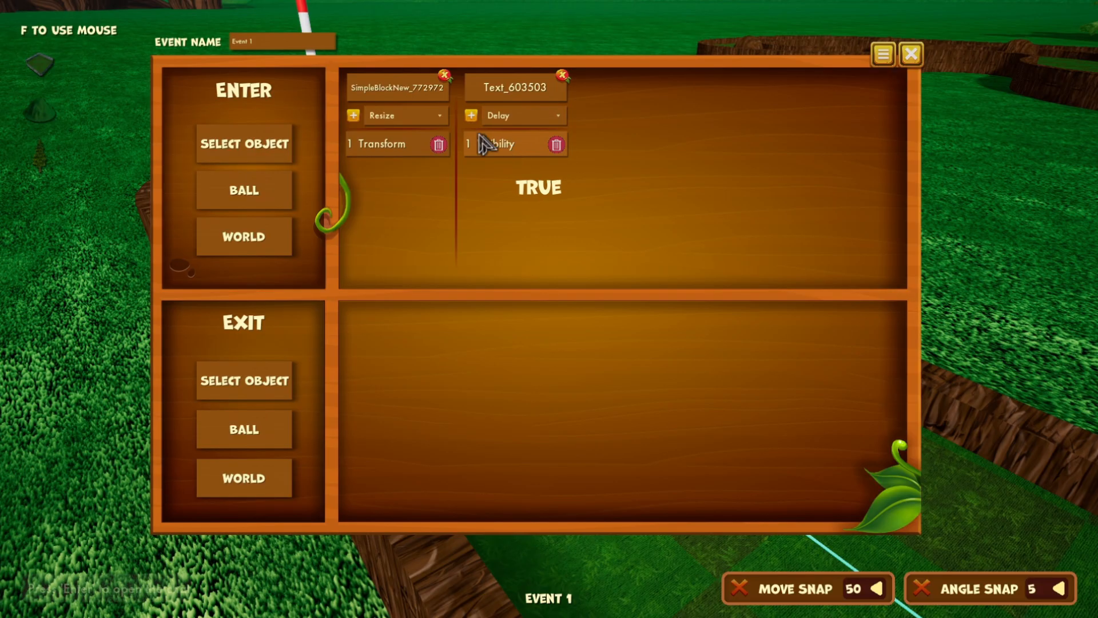
left_click(471, 115)
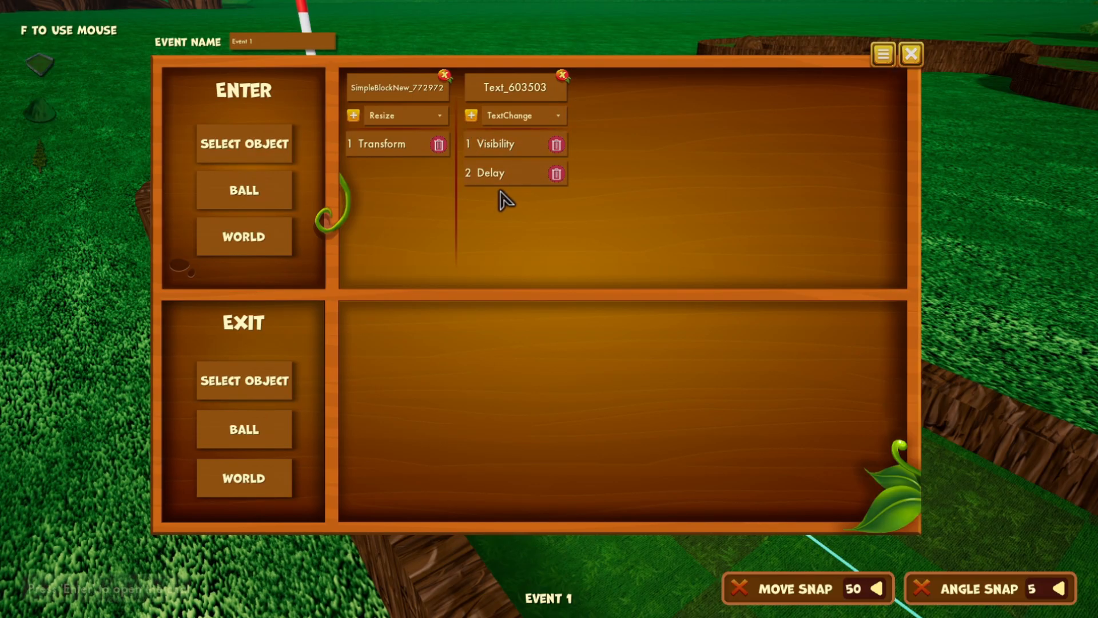
Set the text object's Delay action to a value of 2 and apply it
mouse_move(504, 174)
left_mouse_down()
mouse_move(508, 147)
mouse_move(510, 187)
mouse_move(511, 144)
mouse_move(514, 201)
mouse_move(515, 187)
left_mouse_up()
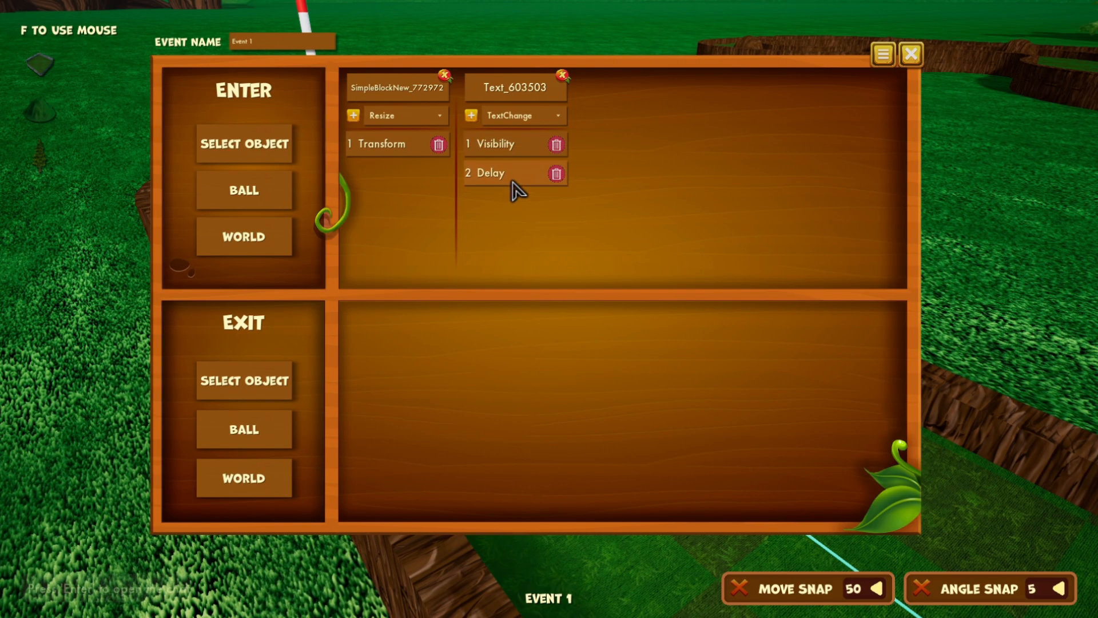
left_click(508, 175)
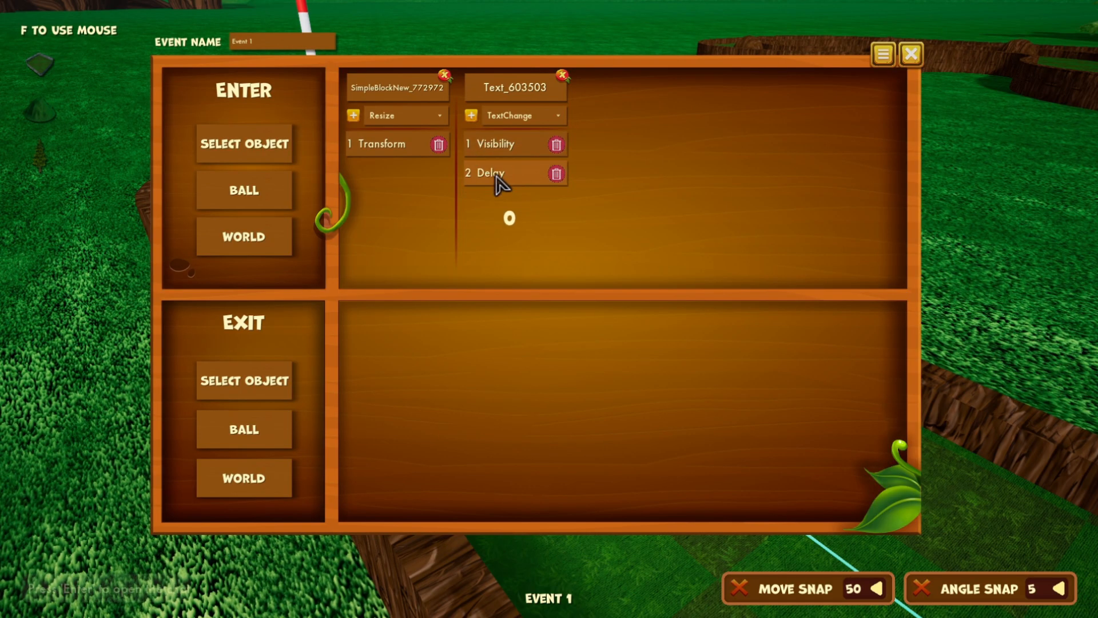
left_click(495, 176)
left_click(495, 235)
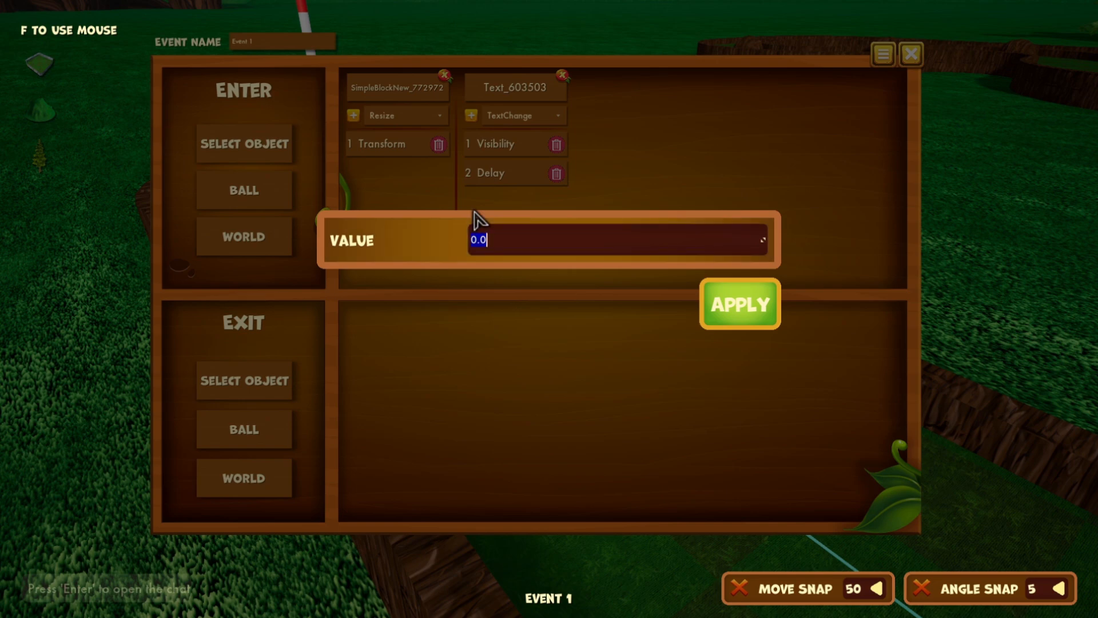
type("2")
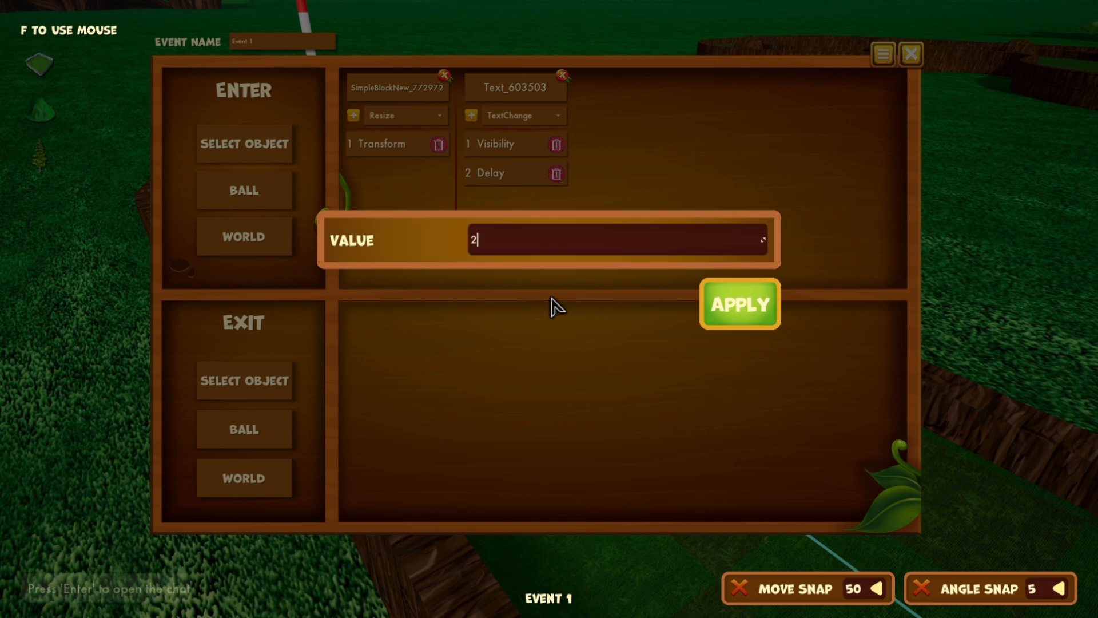
left_click(755, 311)
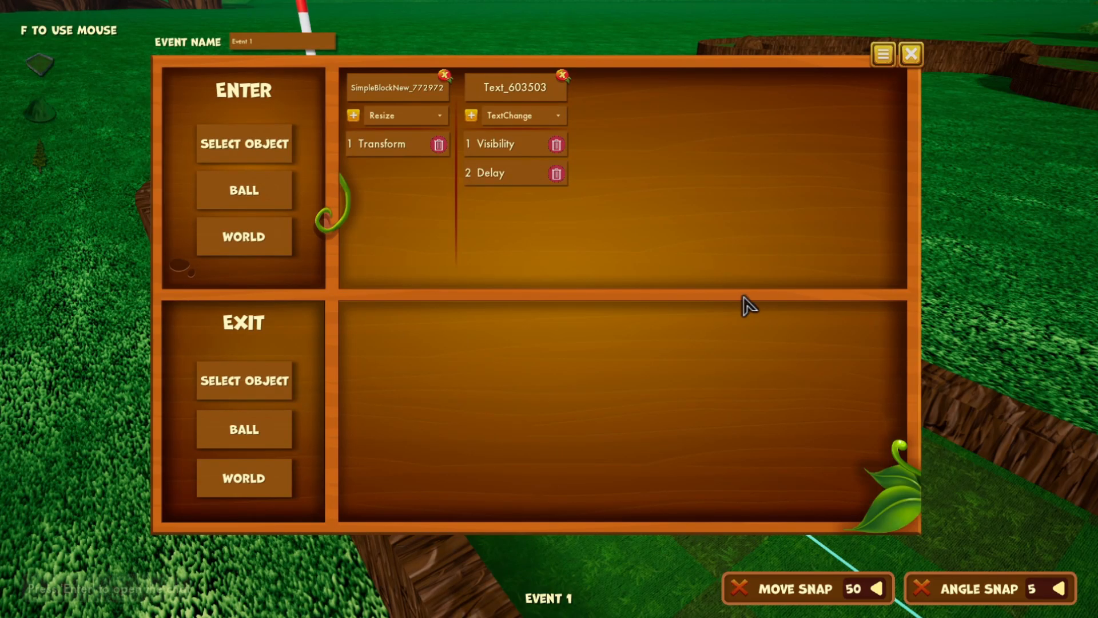
Add a Visibility action after the text object's Delay, turn it off and apply it
left_click(520, 115)
left_click(500, 193)
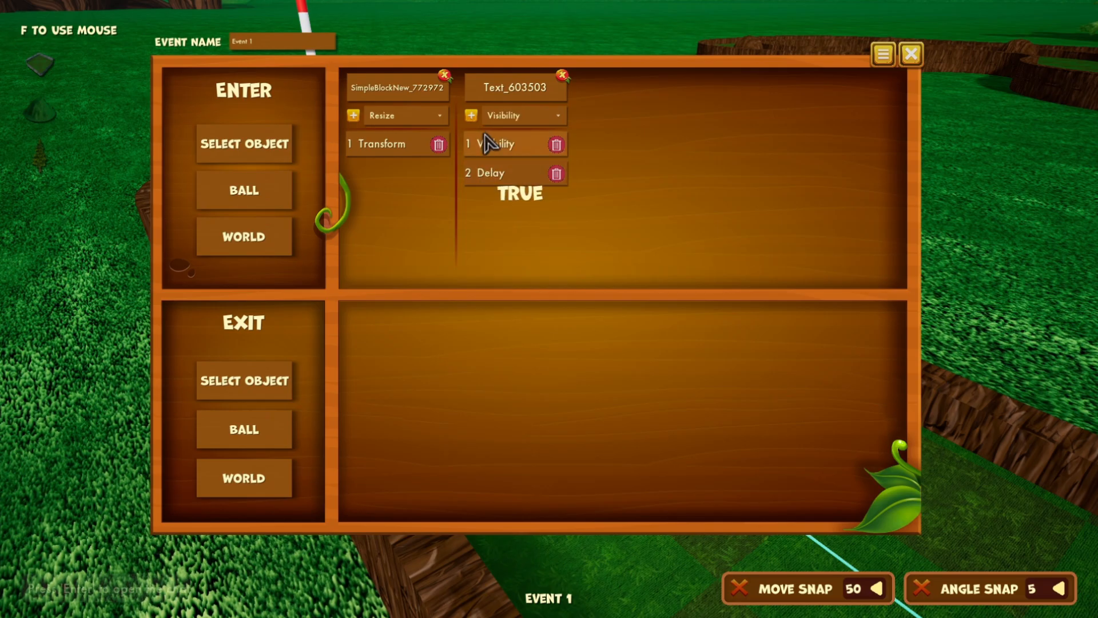
left_click(471, 115)
left_click(509, 205)
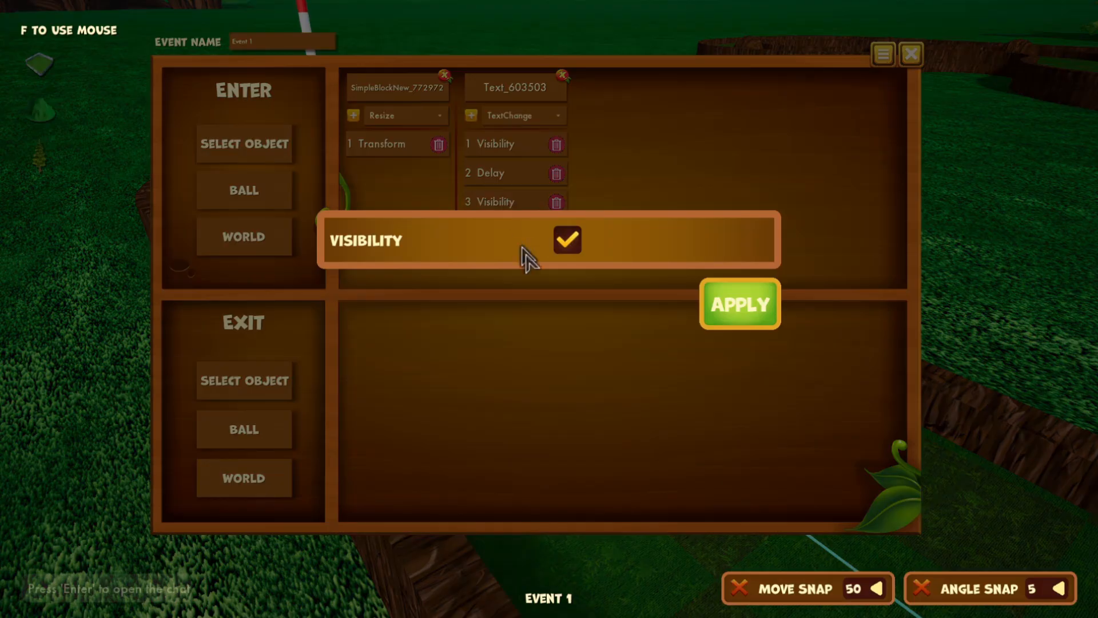
left_click(565, 246)
left_click(734, 311)
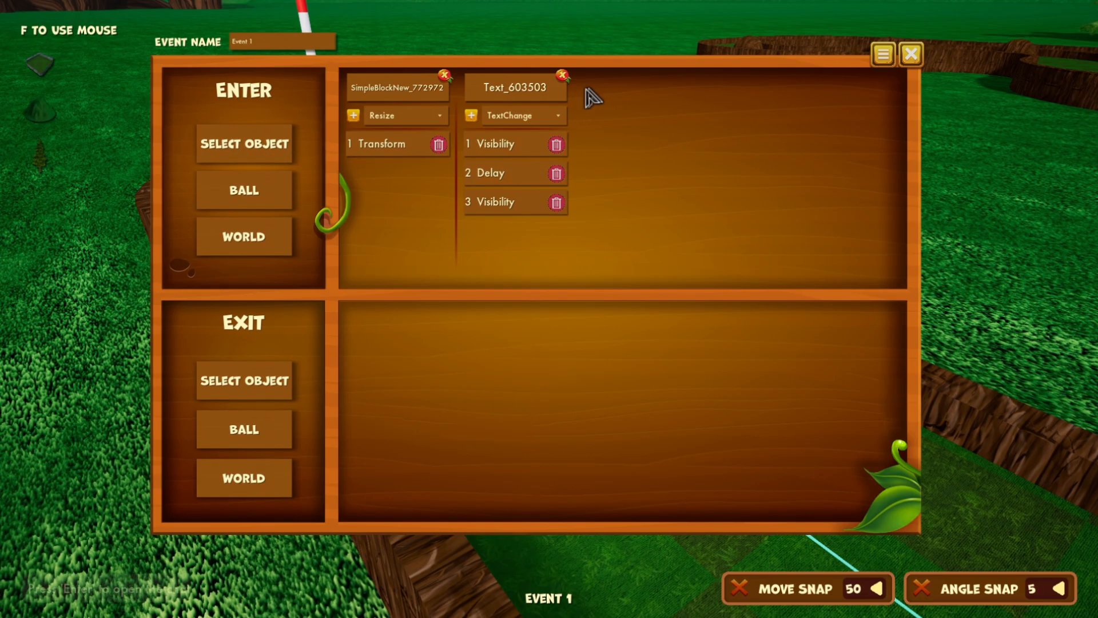
Check the text object's initial visibility and the values of its three Enter actions, and close Event 1
left_click(520, 101)
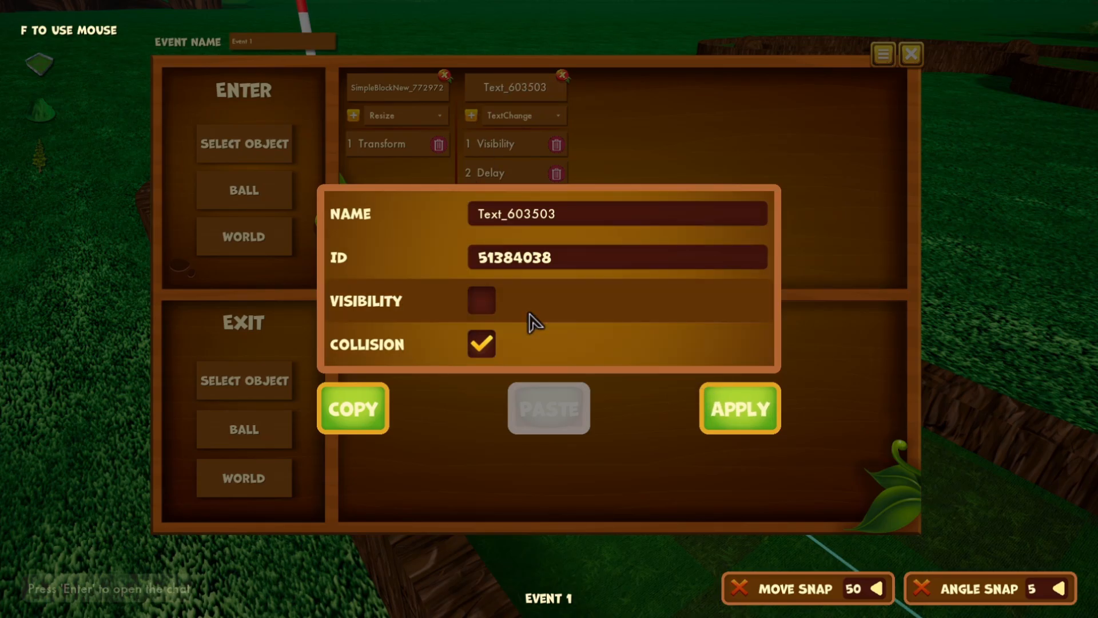
left_click(724, 406)
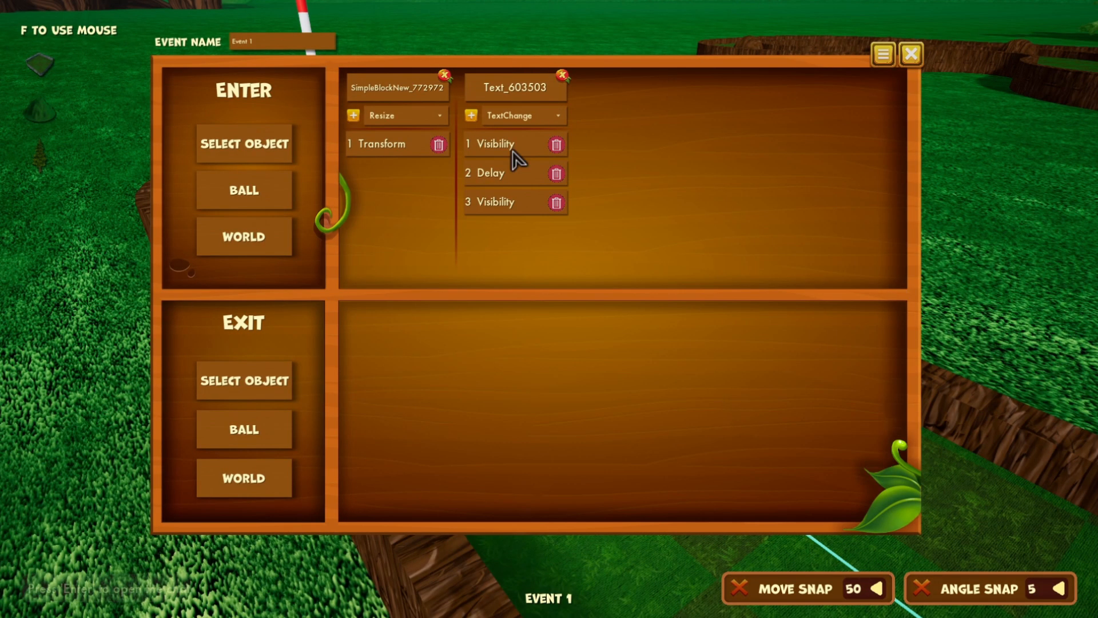
mouse_move(507, 149)
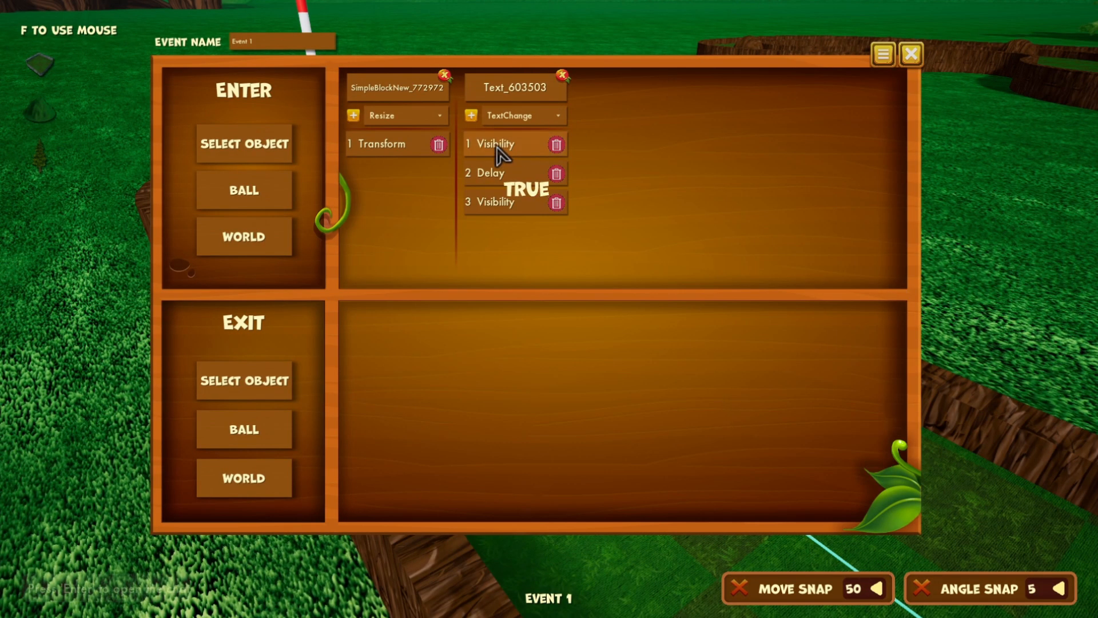
mouse_move(499, 176)
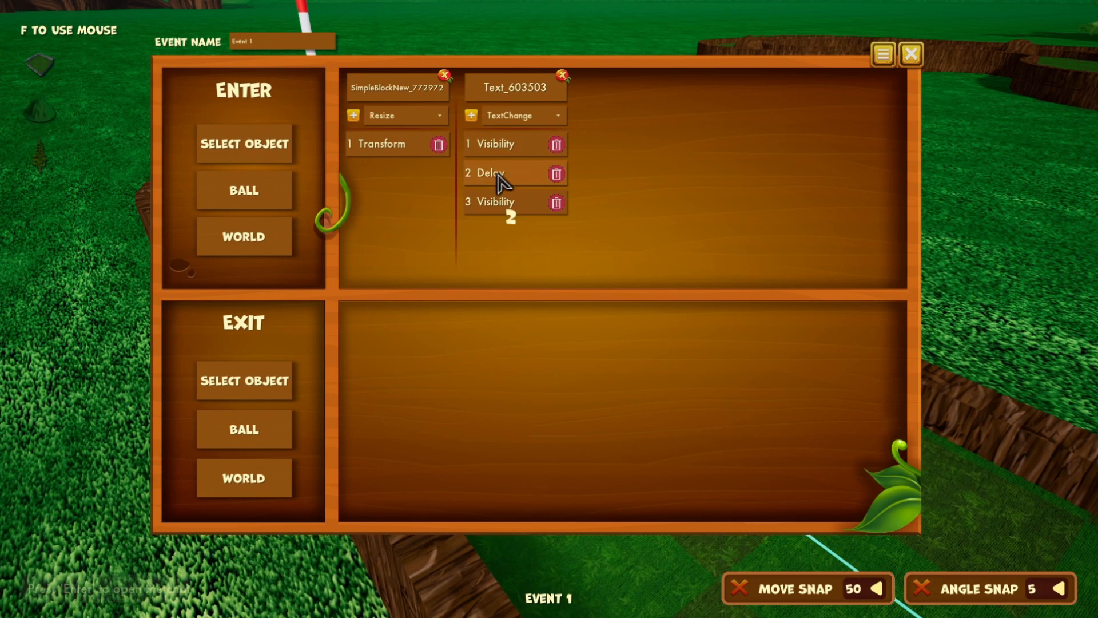
mouse_move(498, 203)
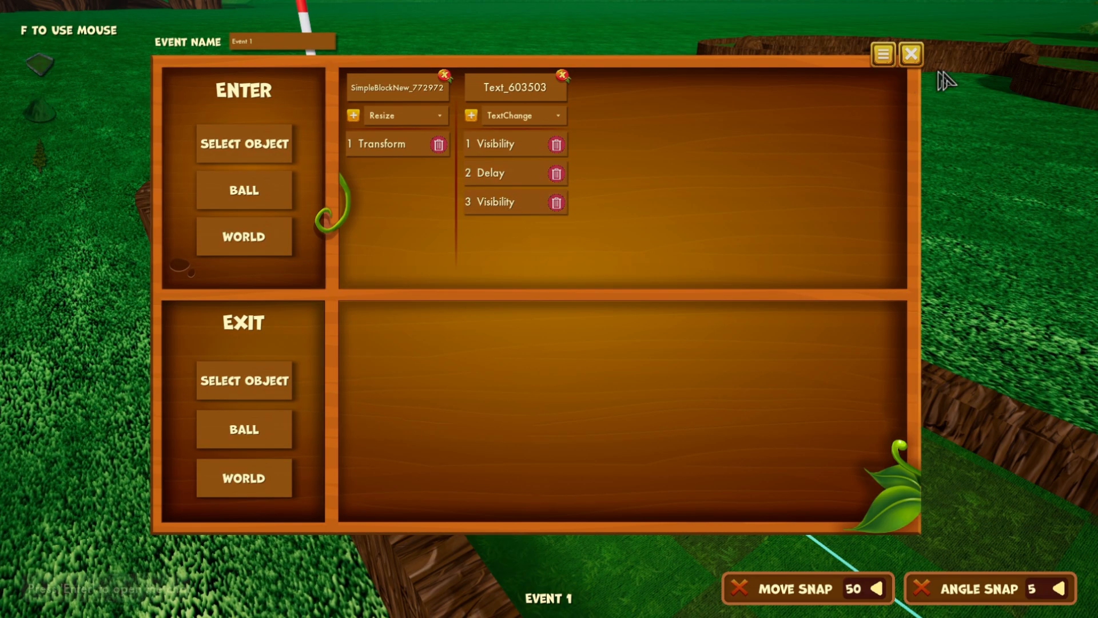
left_click(911, 54)
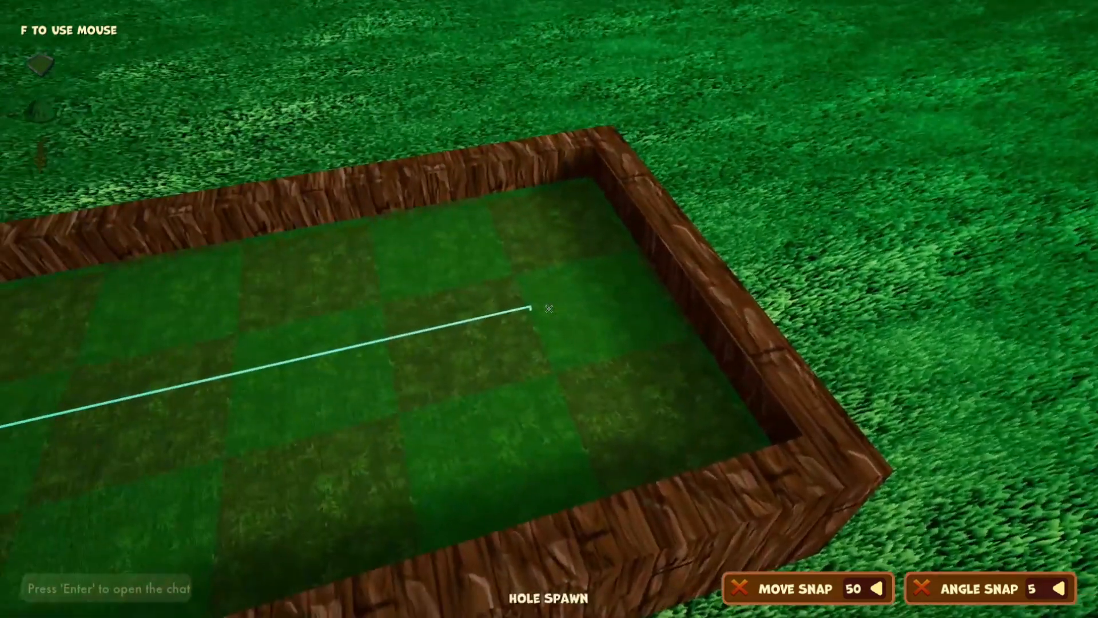
Test-play the lane again from its hole spawn to check the timed "Going up..." text
key("e")
left_click(540, 442)
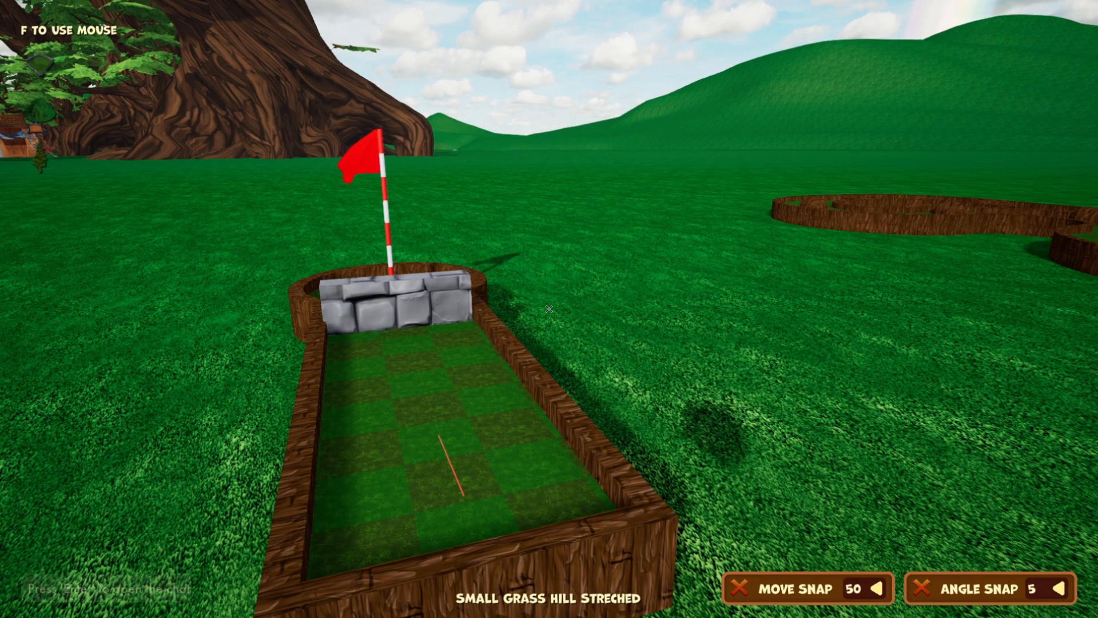
Go to the curved walled lane and test-play it, hitting the ball toward the translucent box beside the hole
key("w")
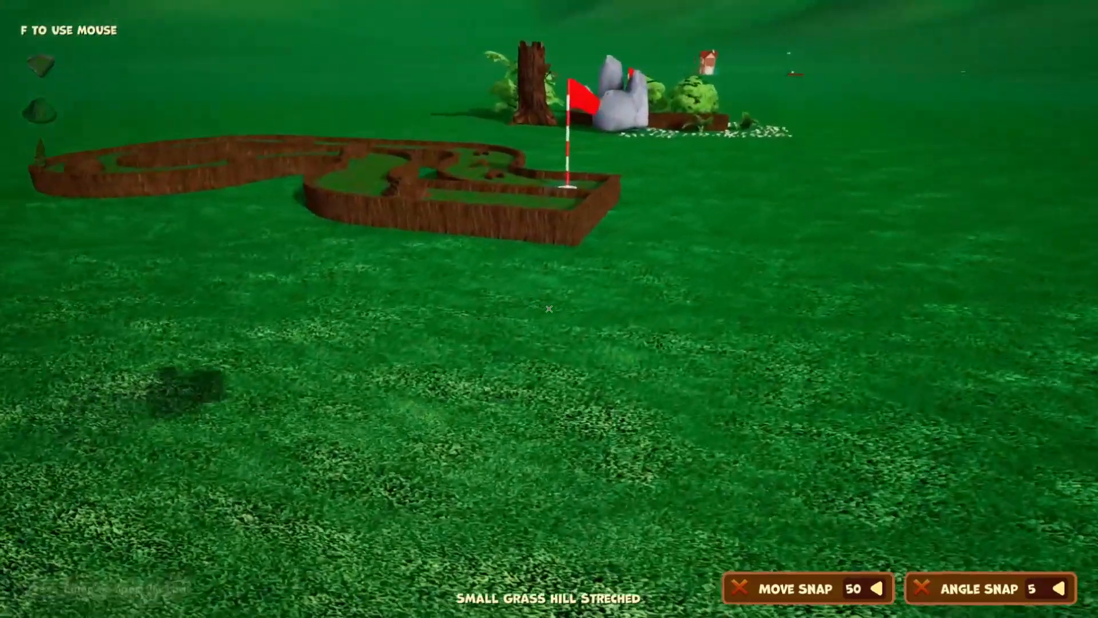
key("d")
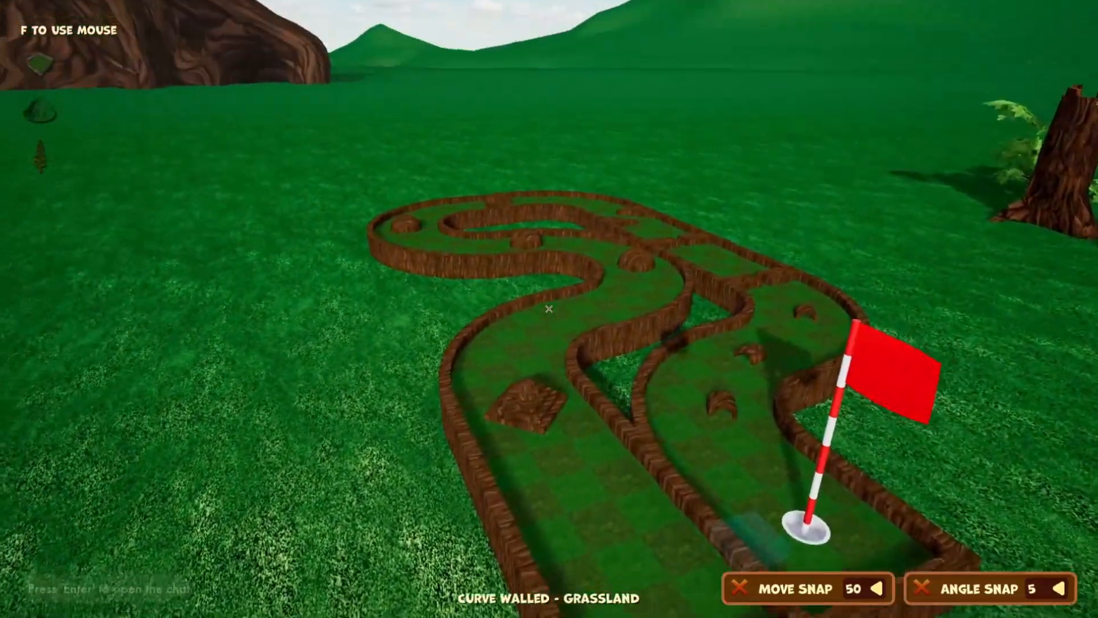
key("d")
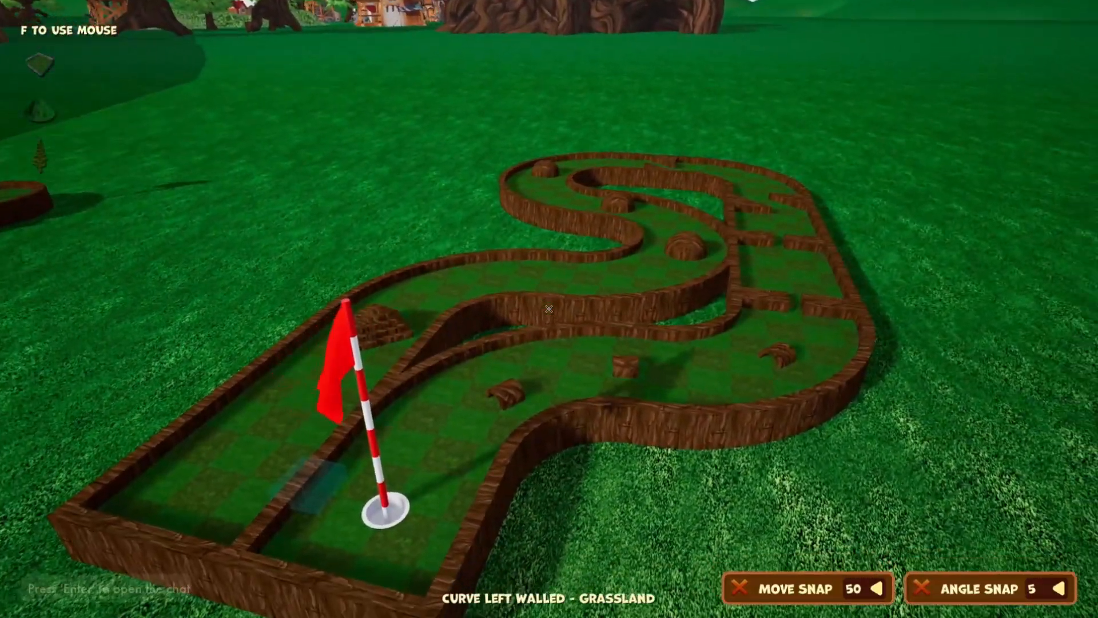
key("a")
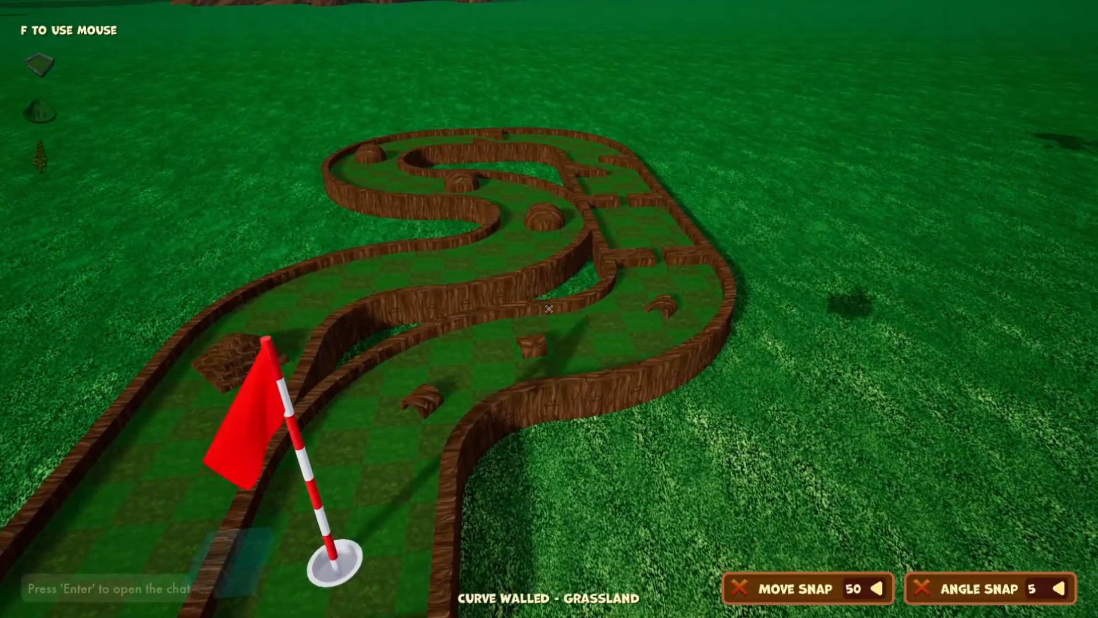
key("w")
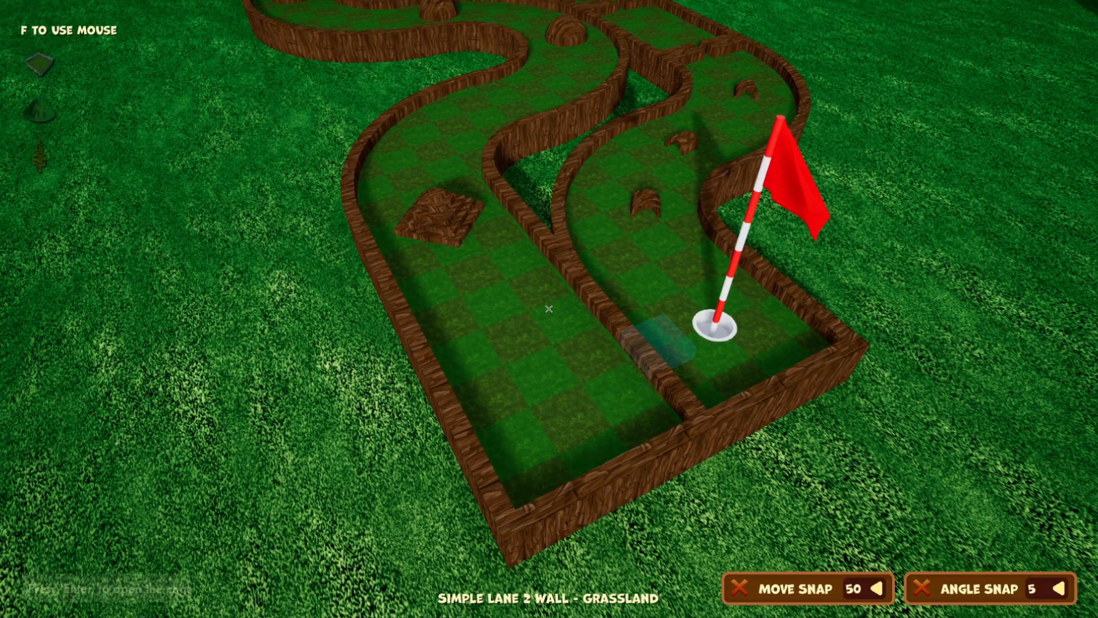
key("p")
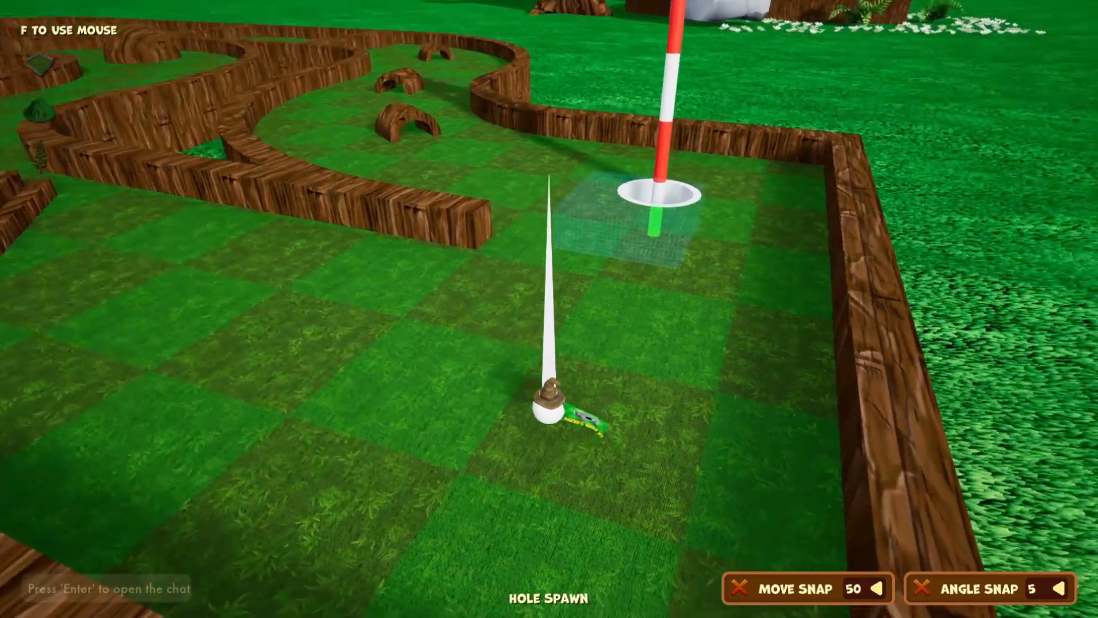
left_click(549, 309)
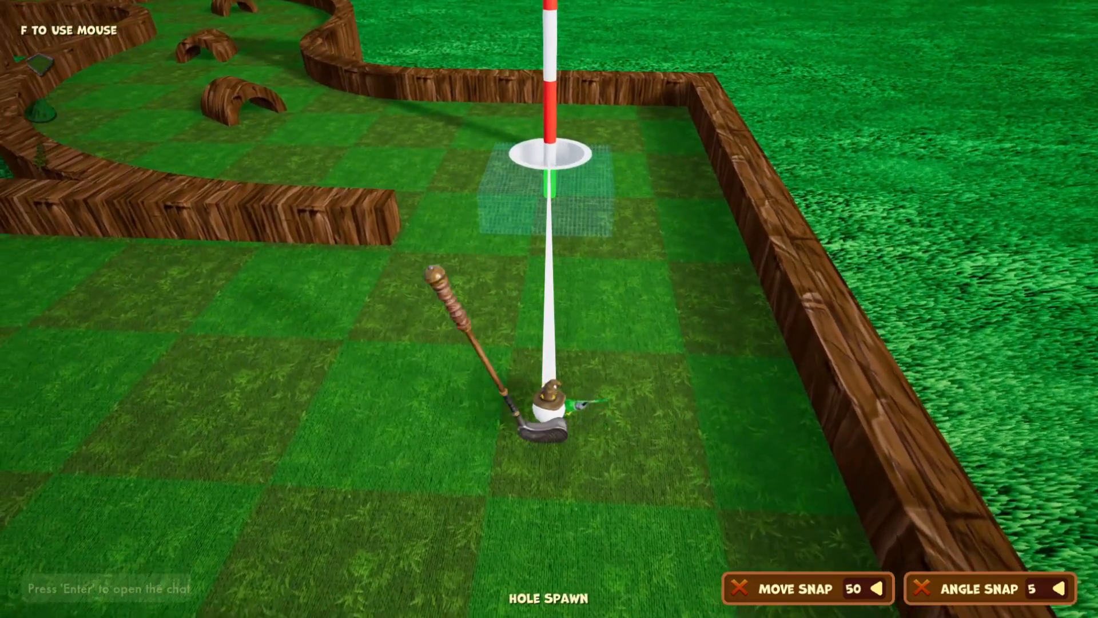
left_click_drag(549, 308, 549, 366)
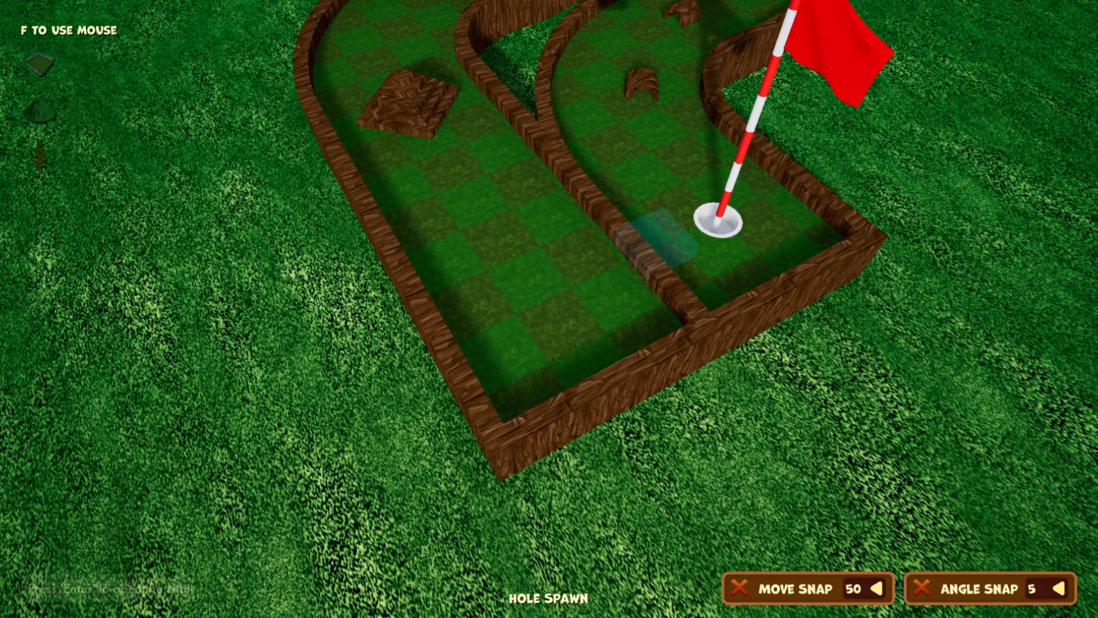
Open the press event Event_63792845 beside the curved lane and examine the event settings, including shape, options and auto execute
key("f")
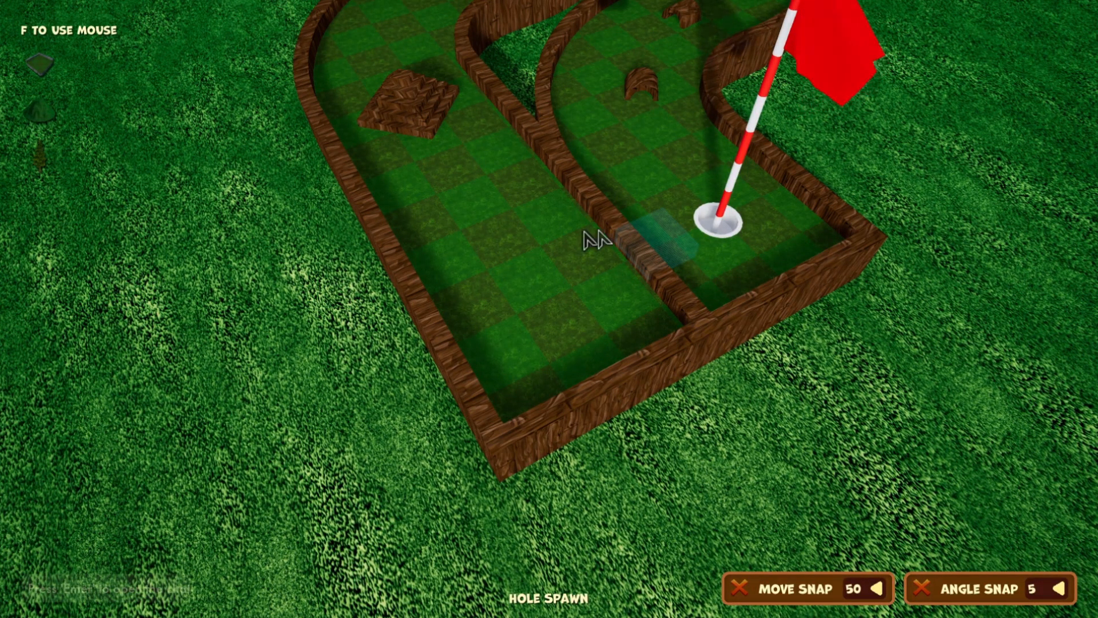
key("f")
key("a")
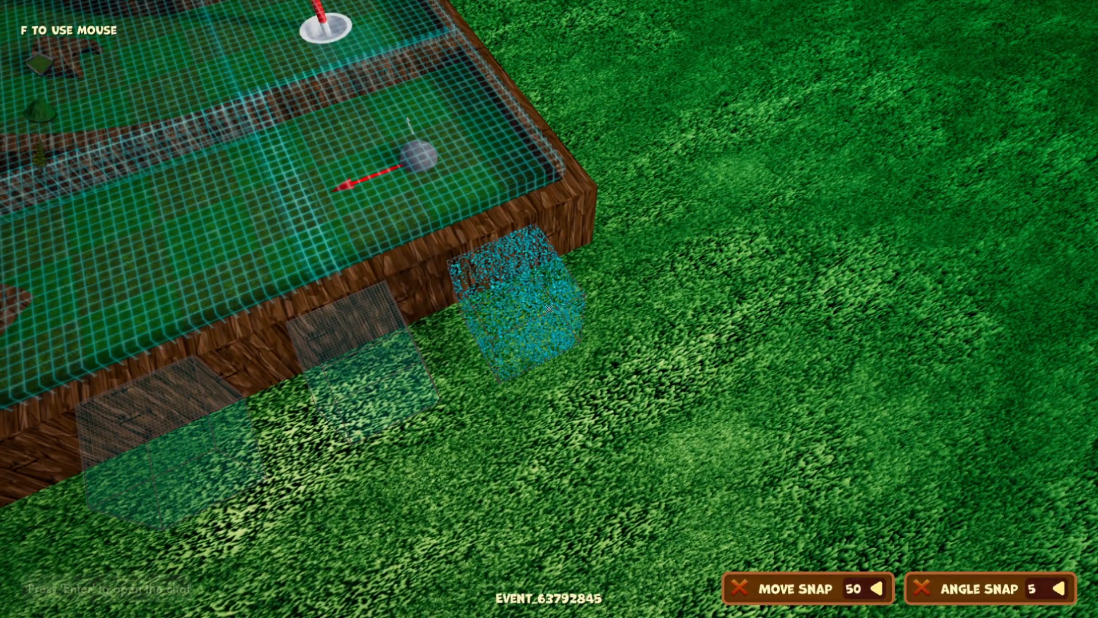
key("e")
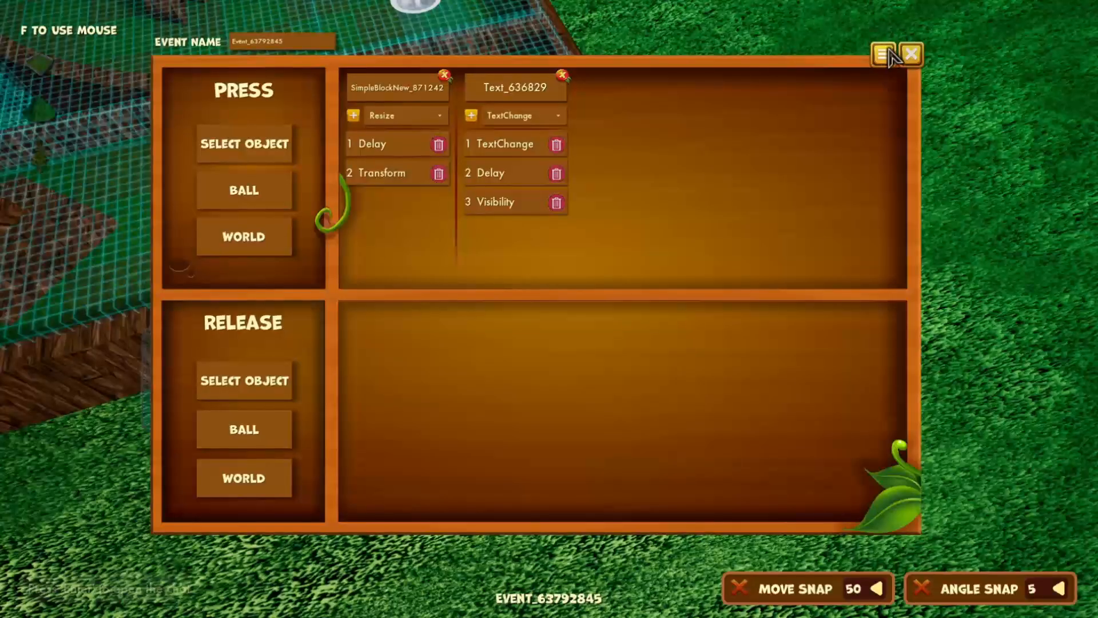
left_click(884, 56)
scroll(484, 406, "down", 2)
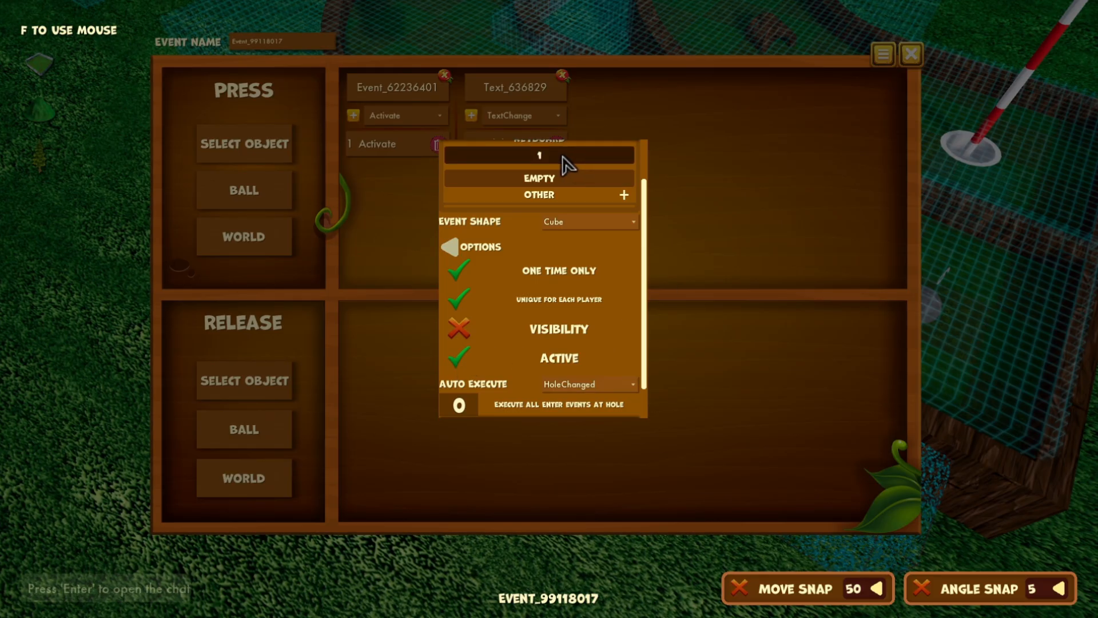
Close the event, go to the curved lane among rocks and bushes, and test-play hole 7 to watch its opening camera flight
key("Escape")
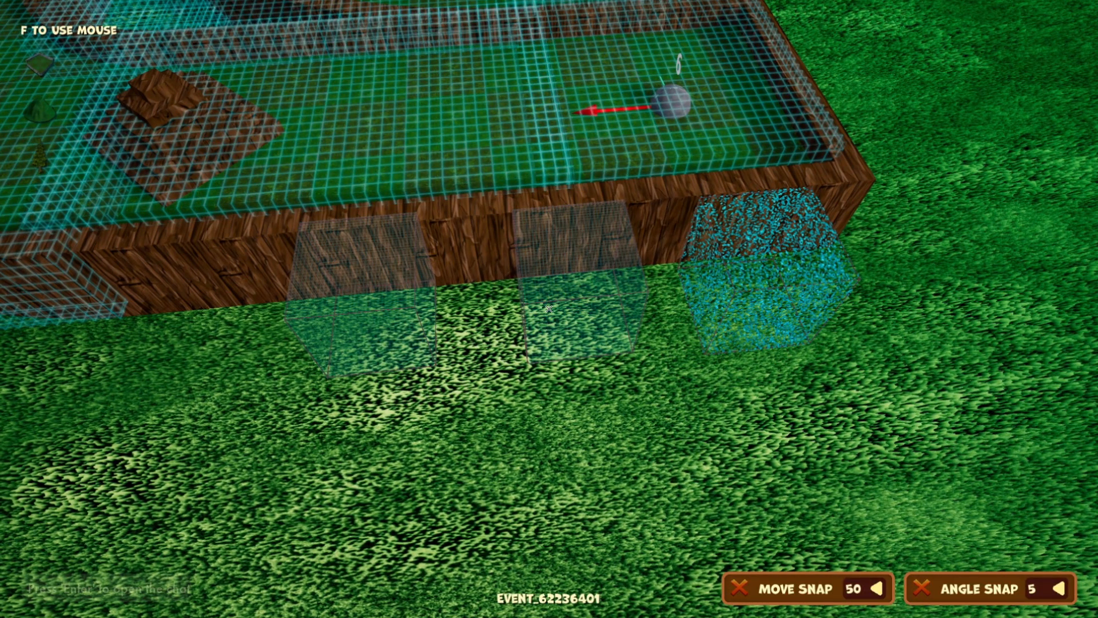
key("f")
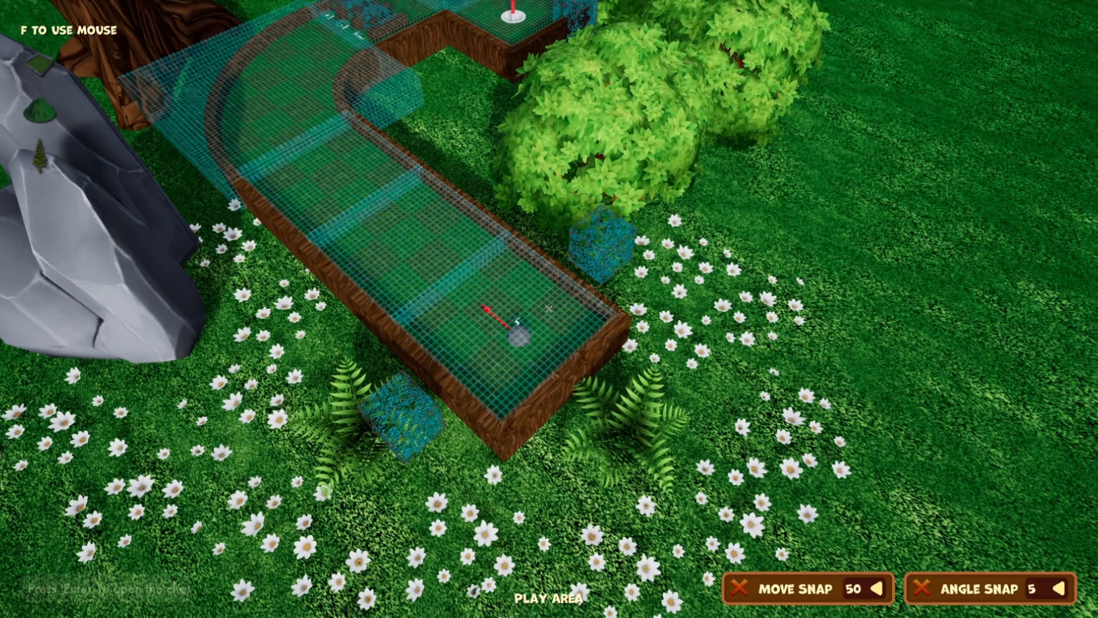
key("s")
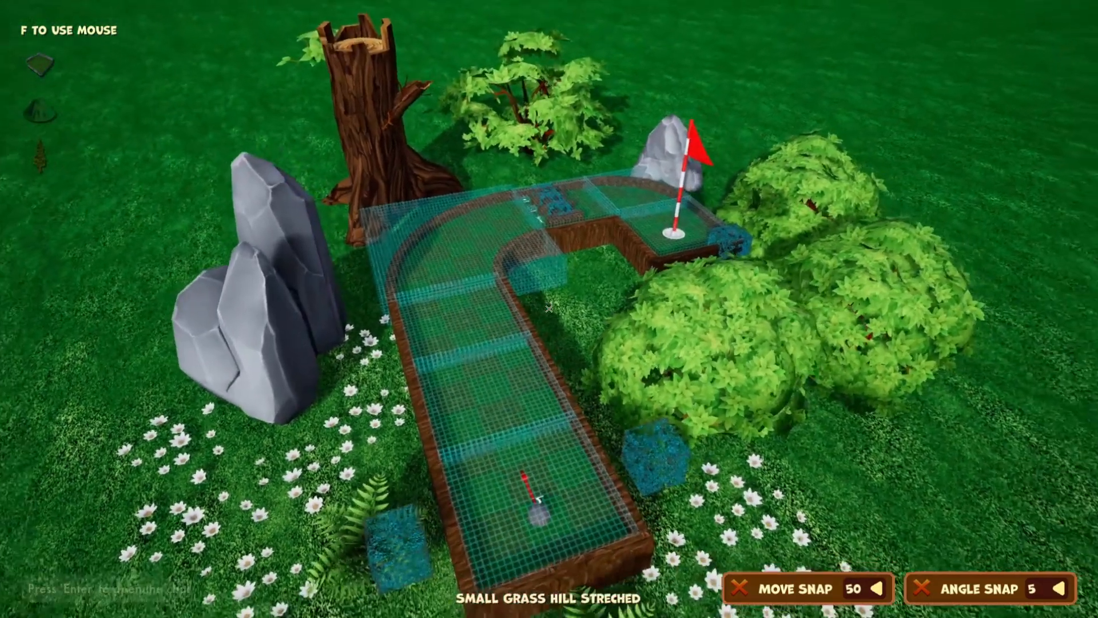
key("w")
key("e")
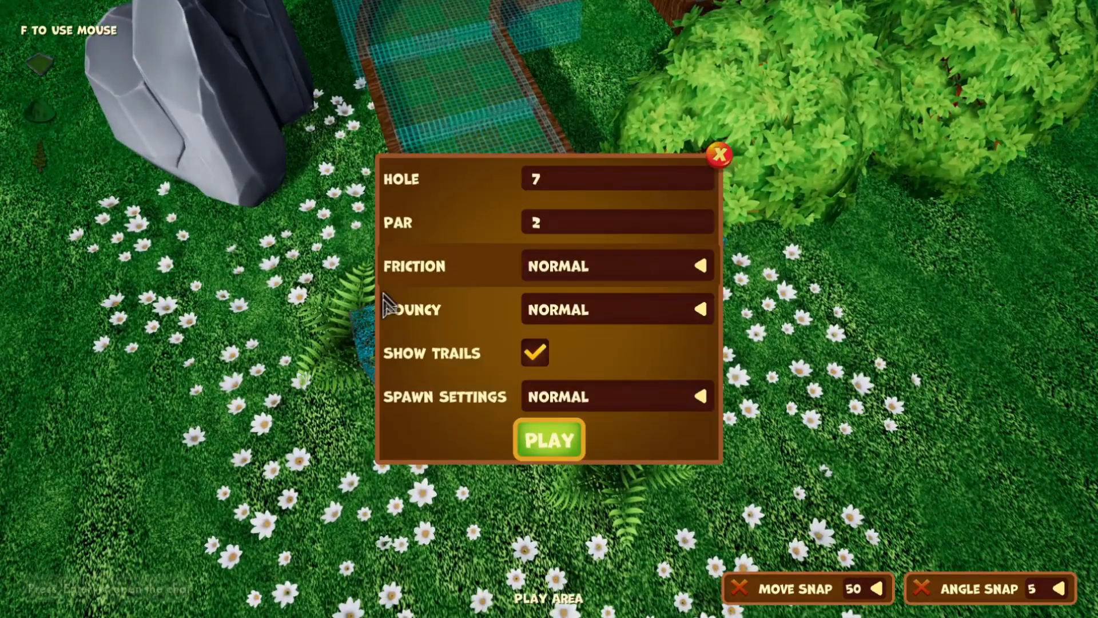
left_click(551, 440)
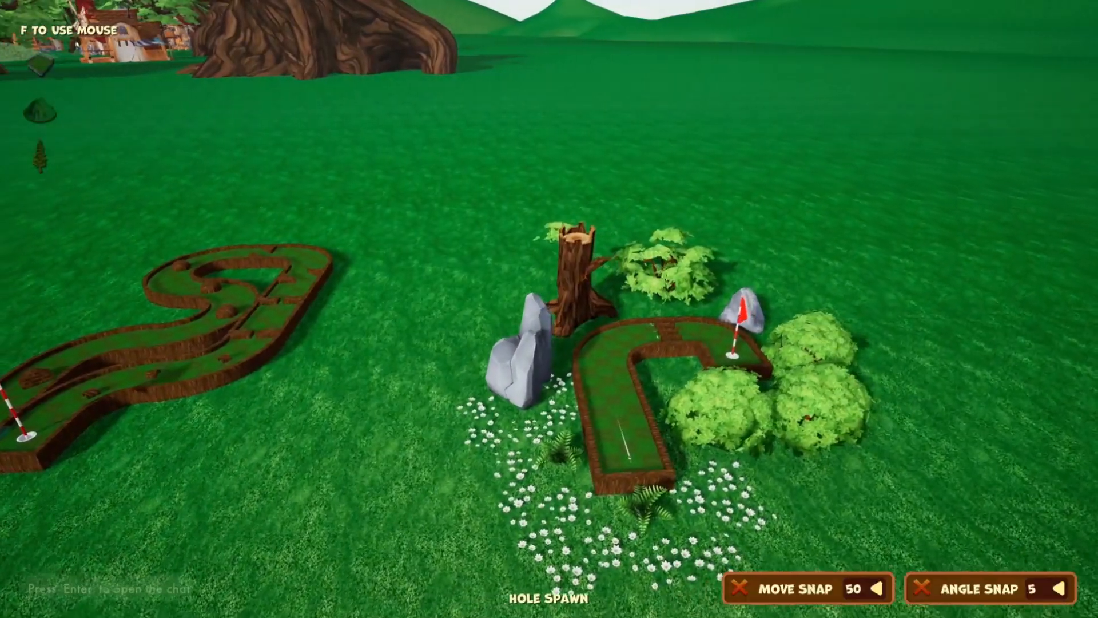
key("d")
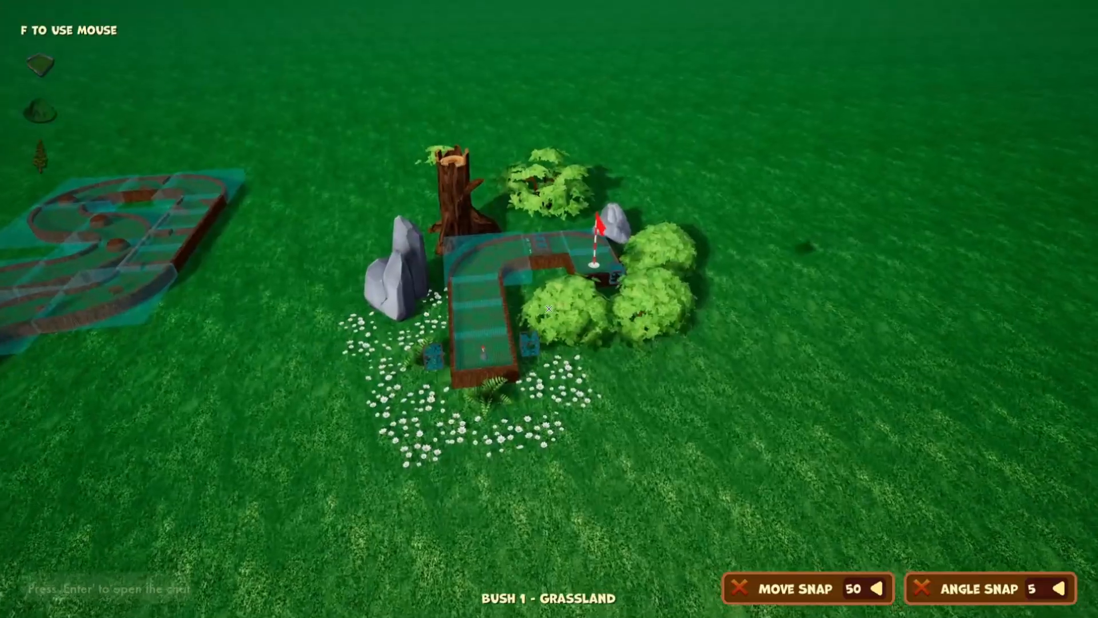
Examine the camera object floating beside the hole 7 lane, checking its location, rotation and viewing direction, and deselect it
key("a")
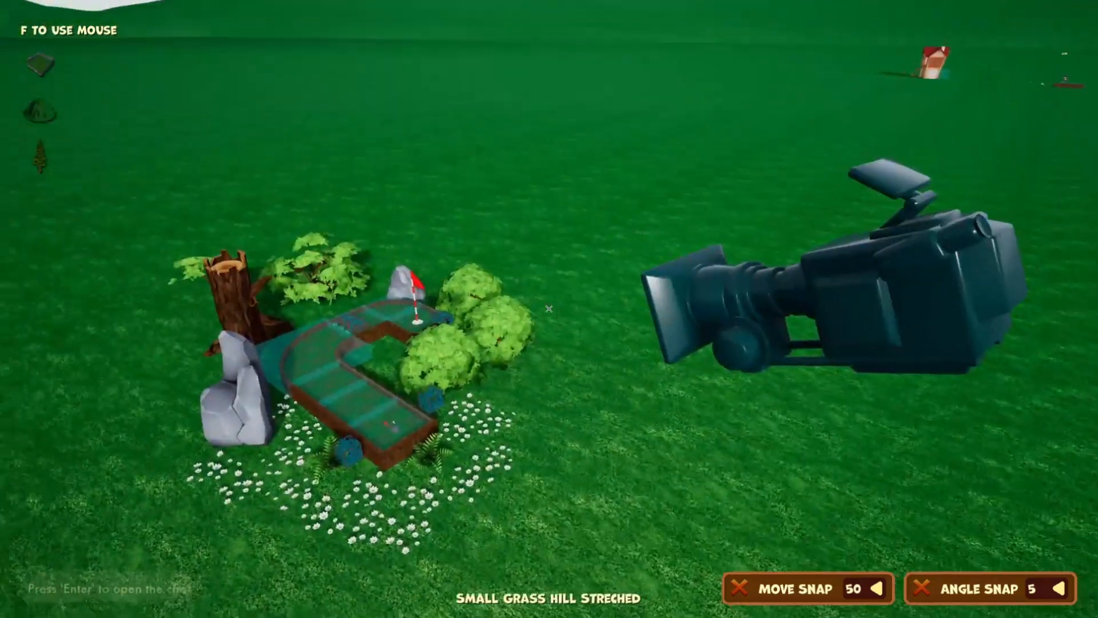
key("d")
key("d")
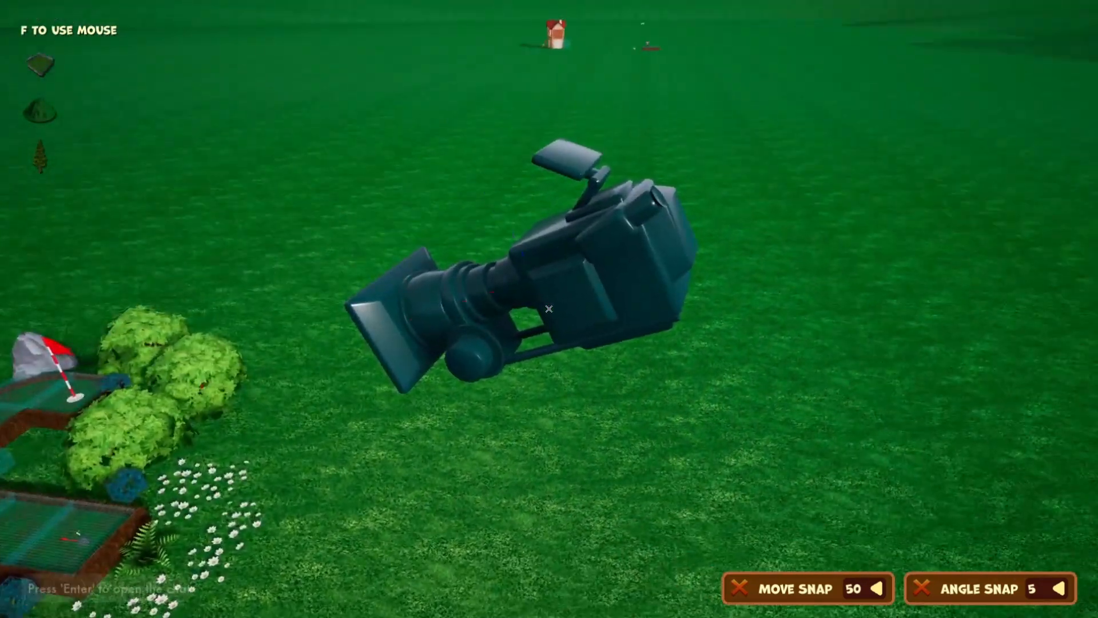
left_click(549, 309)
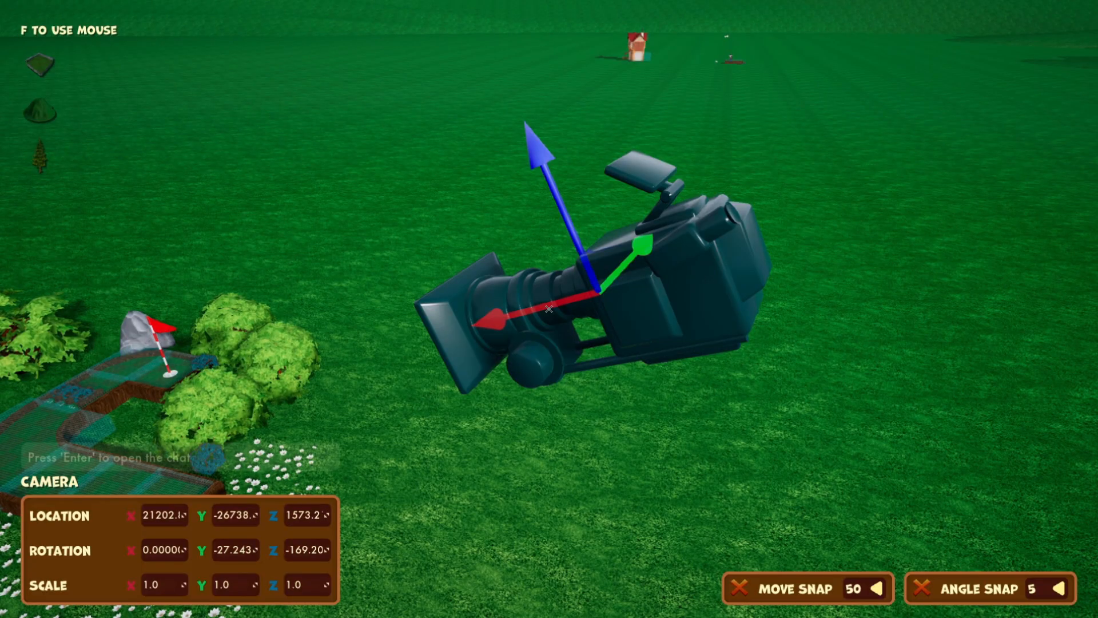
key("d")
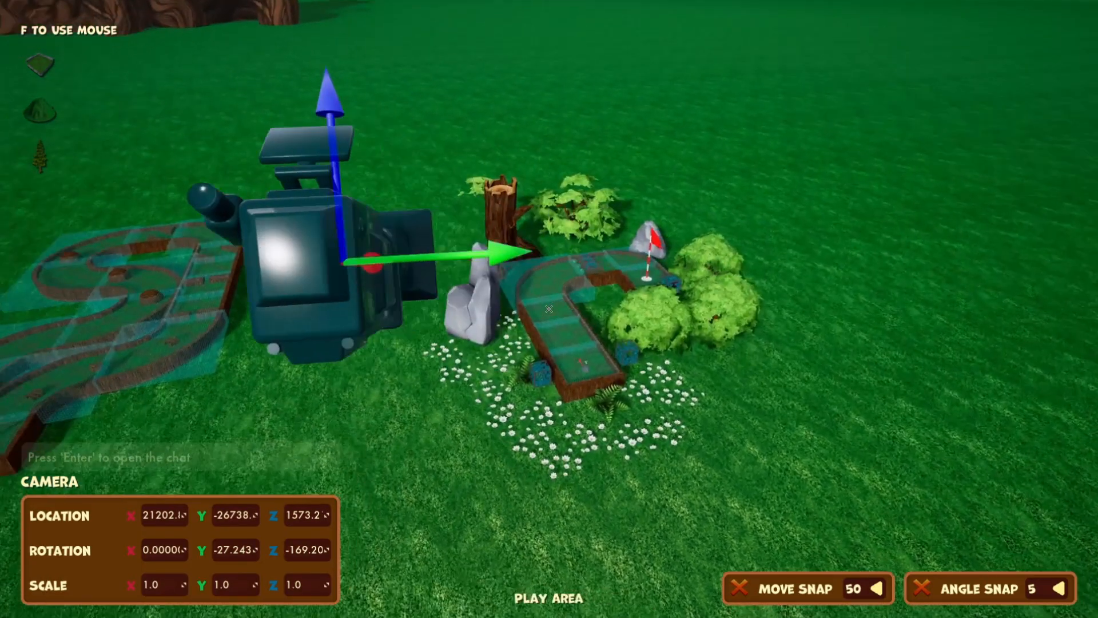
left_click(549, 309)
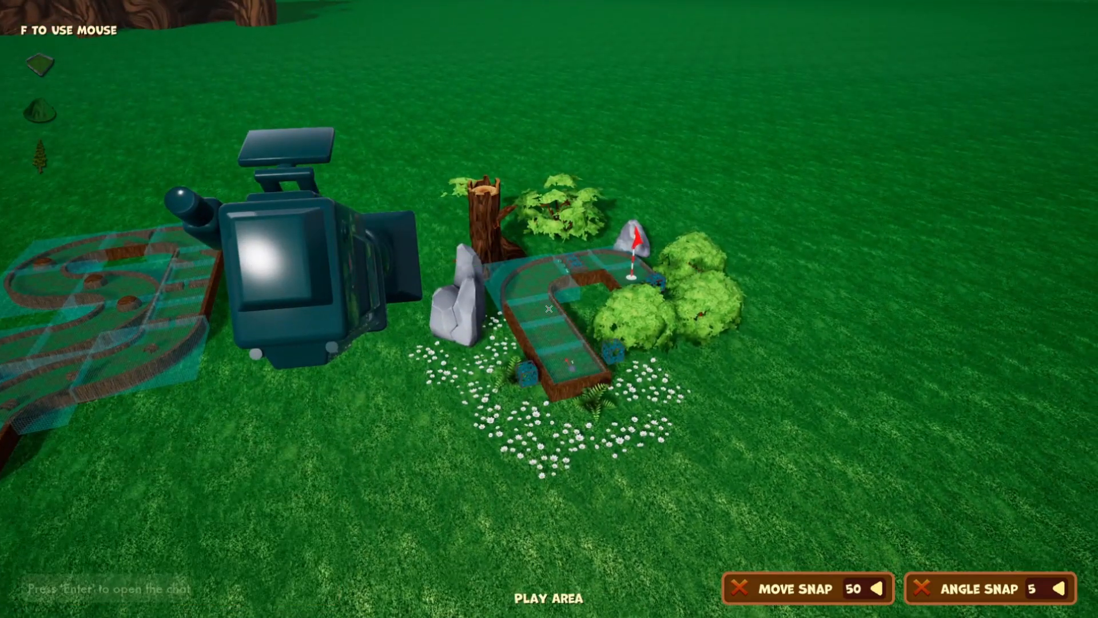
key("d")
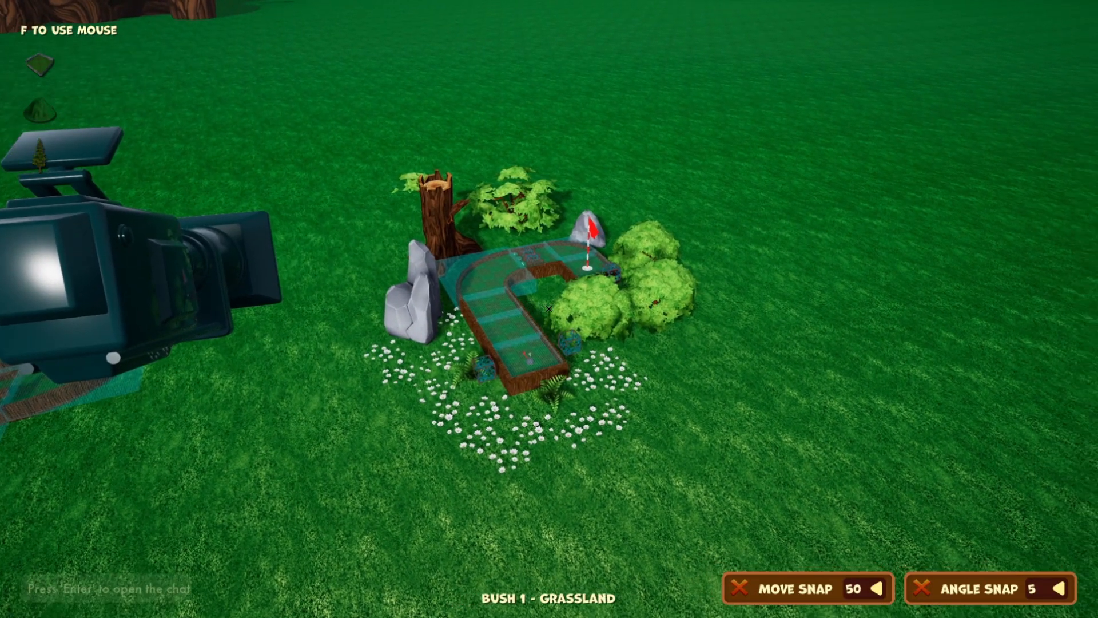
key("d")
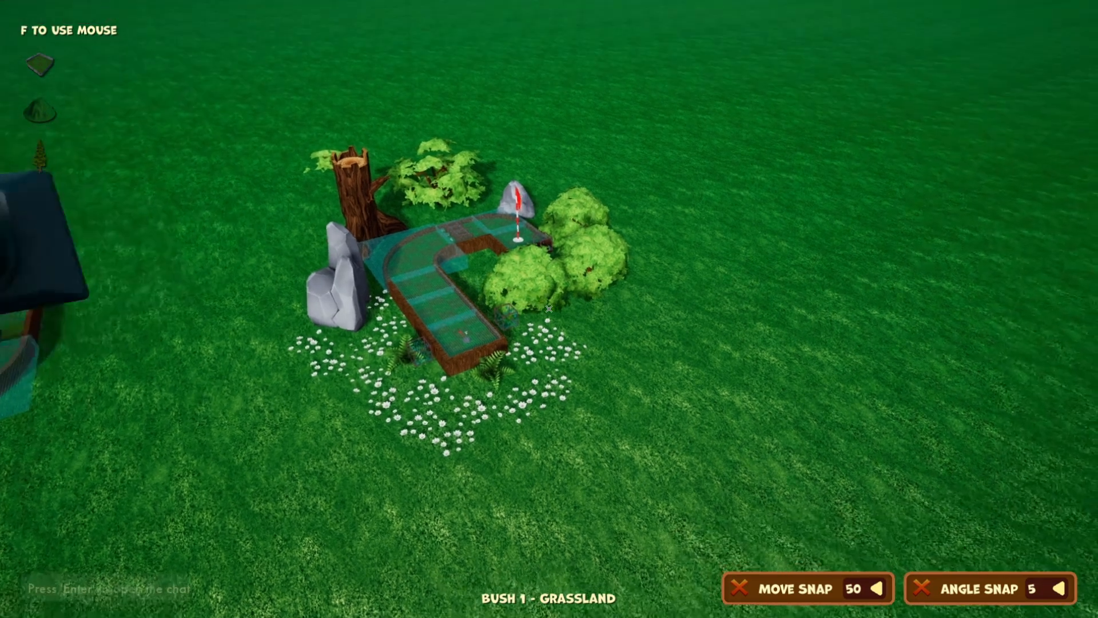
Open Event_9302043 beside the hole 7 lane, examine its camera actions, activation, options and auto execute settings, and close it
left_click(549, 309)
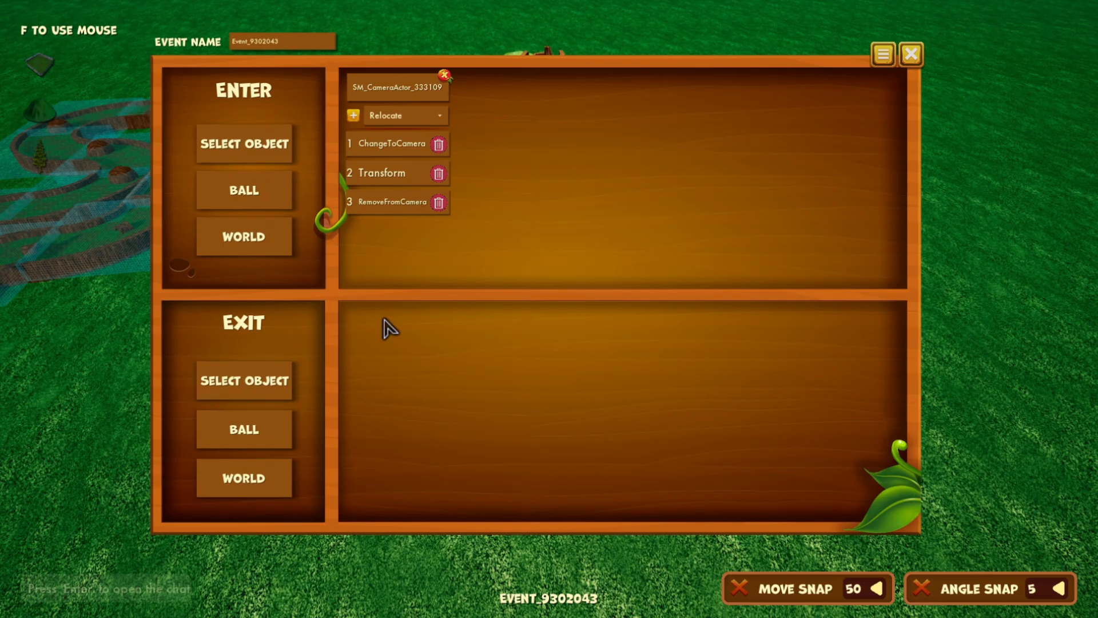
left_click(884, 56)
scroll(526, 363, "down", 1)
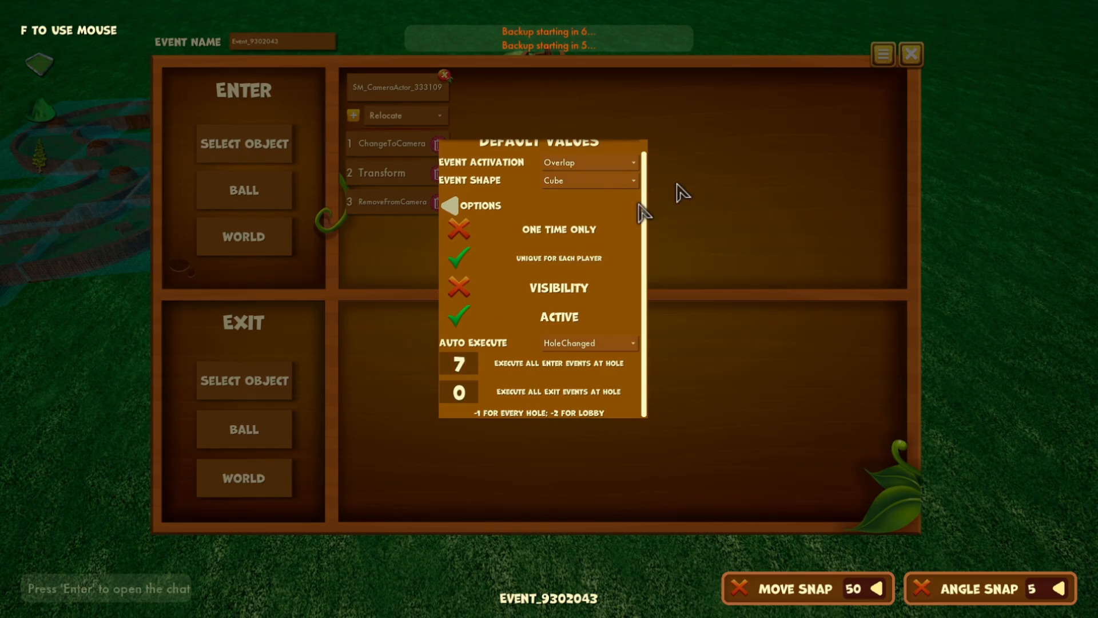
left_click(911, 54)
scroll(549, 309, "up", 5)
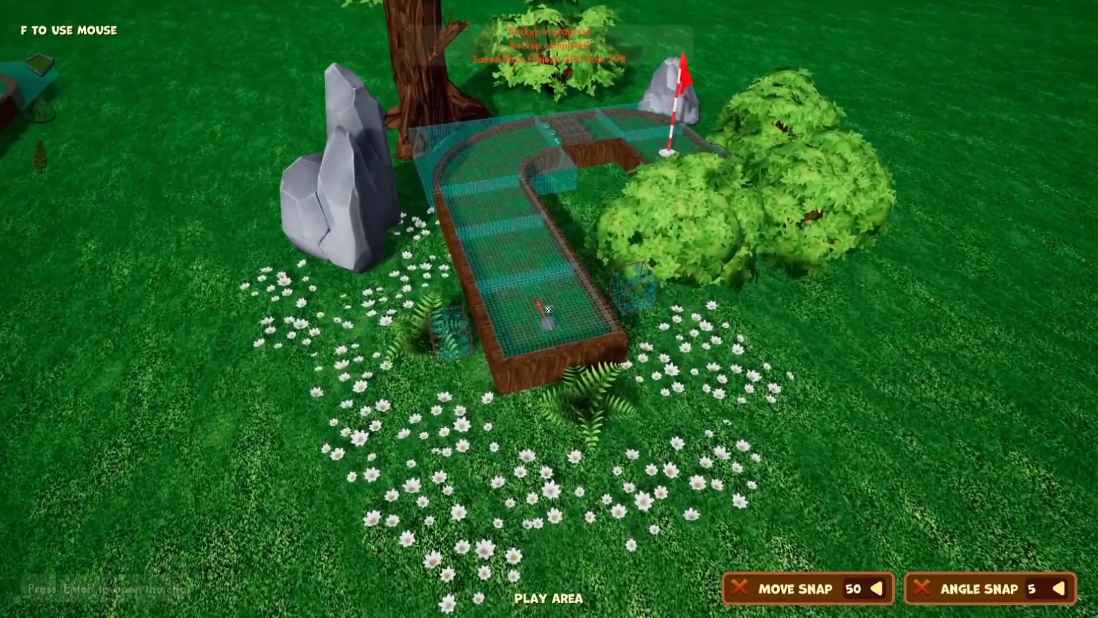
Test-play hole 7 again from its hole spawn to watch the complete camera flight
key("e")
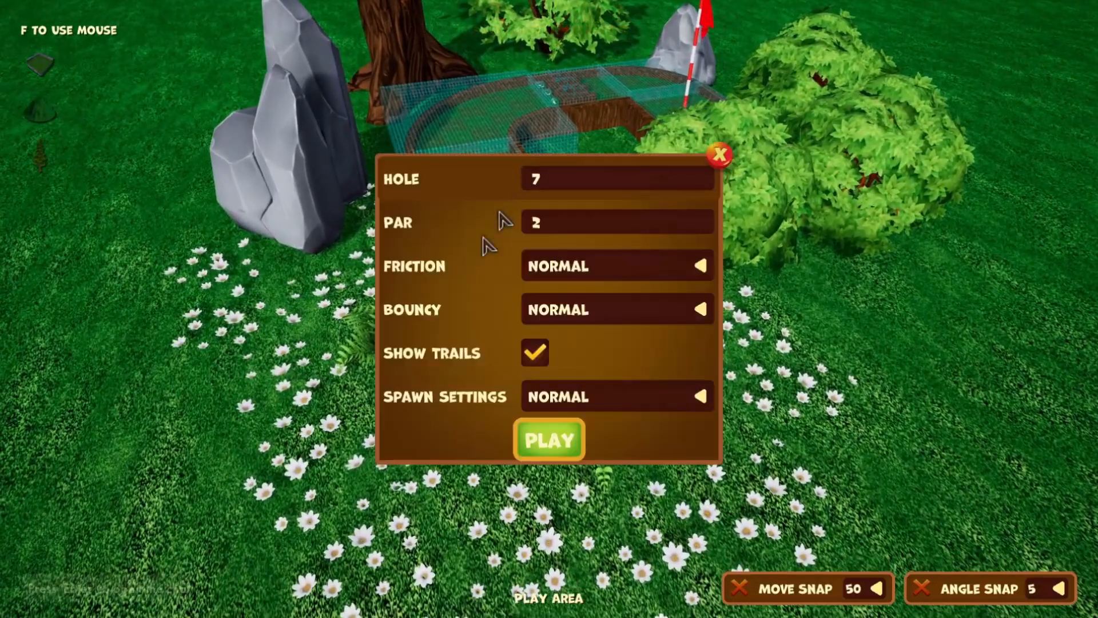
left_click(545, 454)
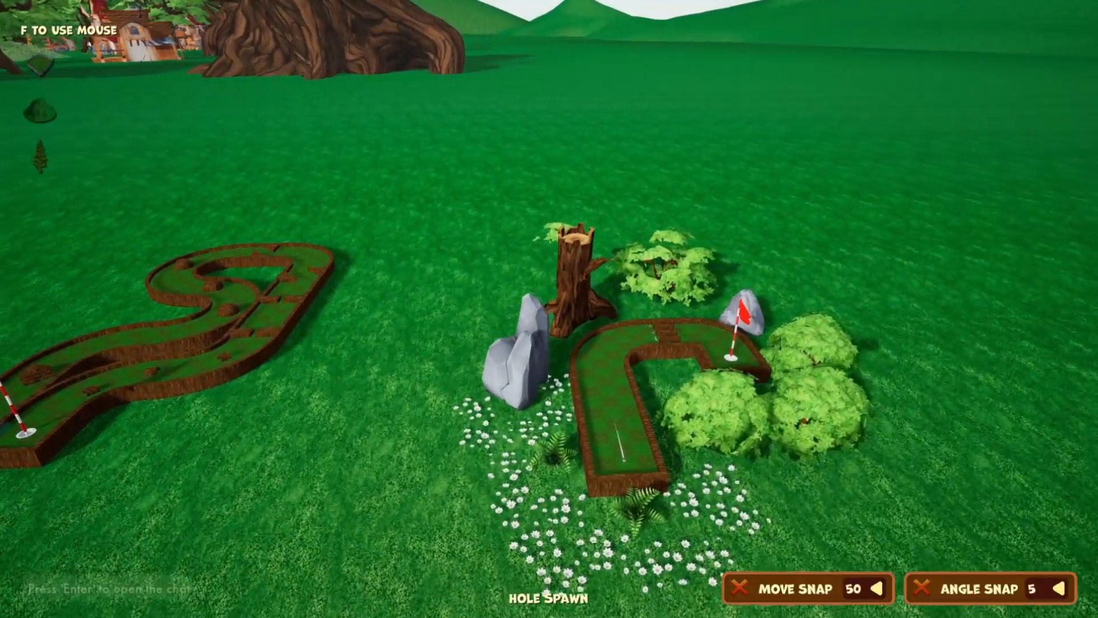
key("d")
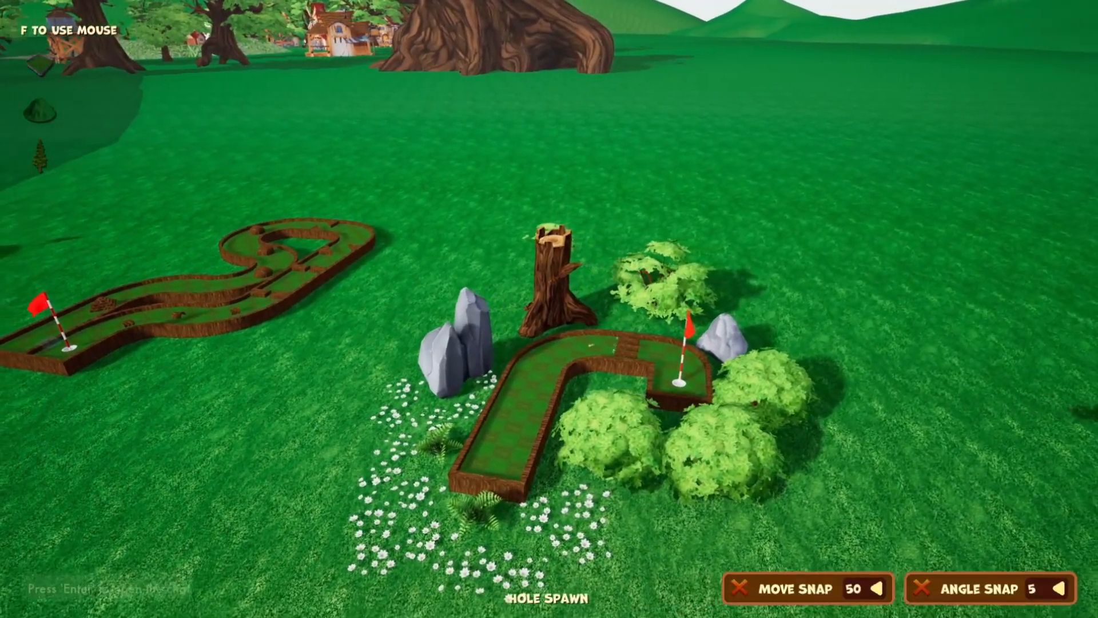
key("d")
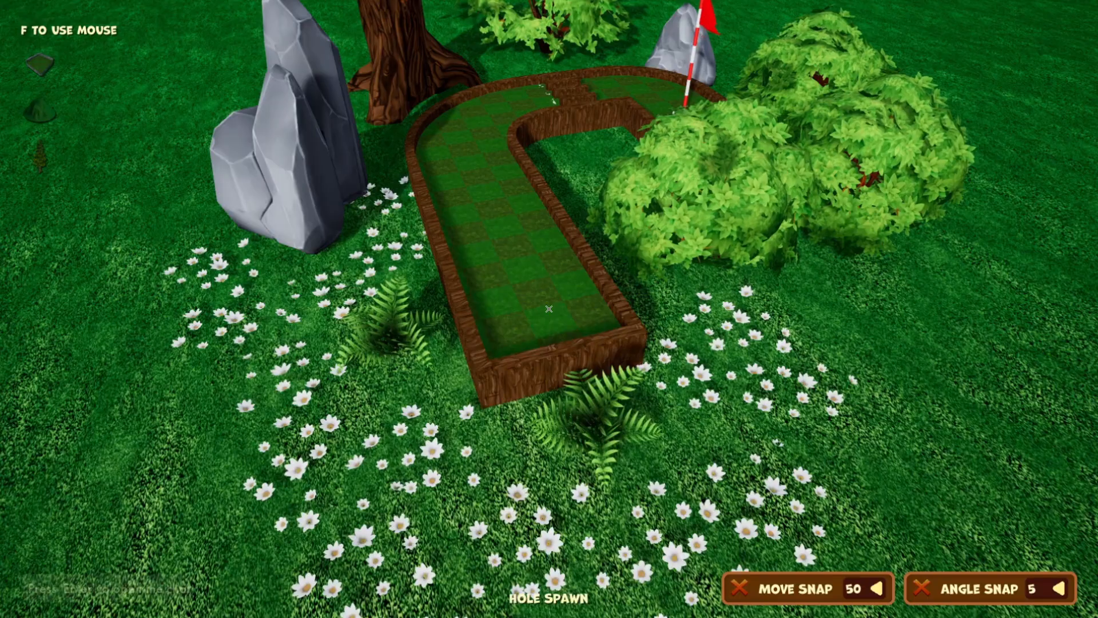
In Event_9302043, add the ball to the Enter section with an Enable/Disable Putter action left unchecked
key("w")
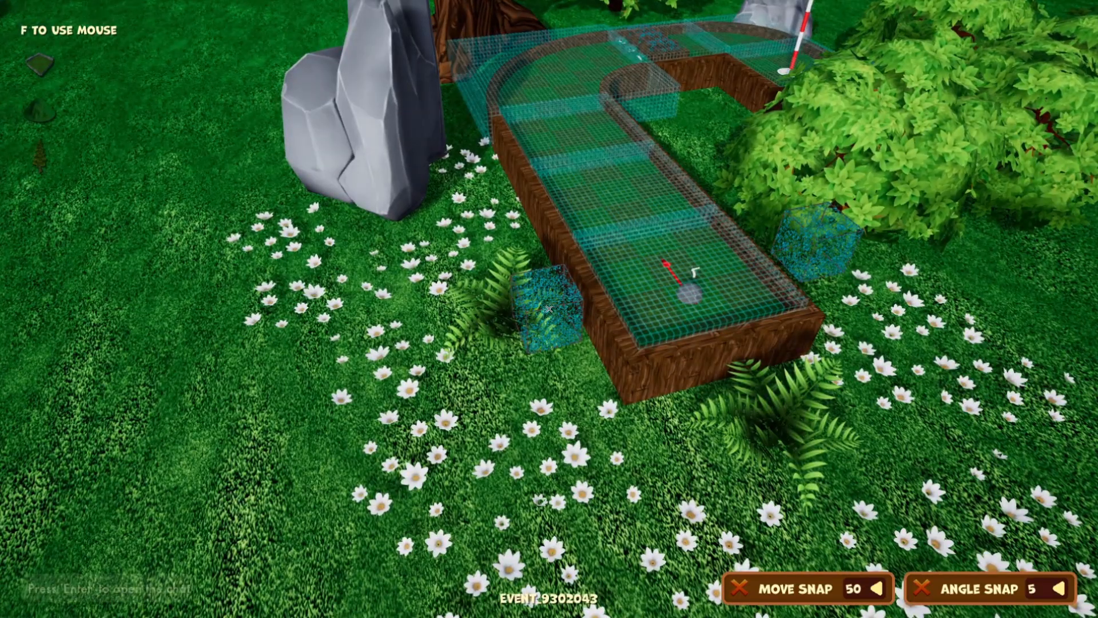
key("w")
key("e")
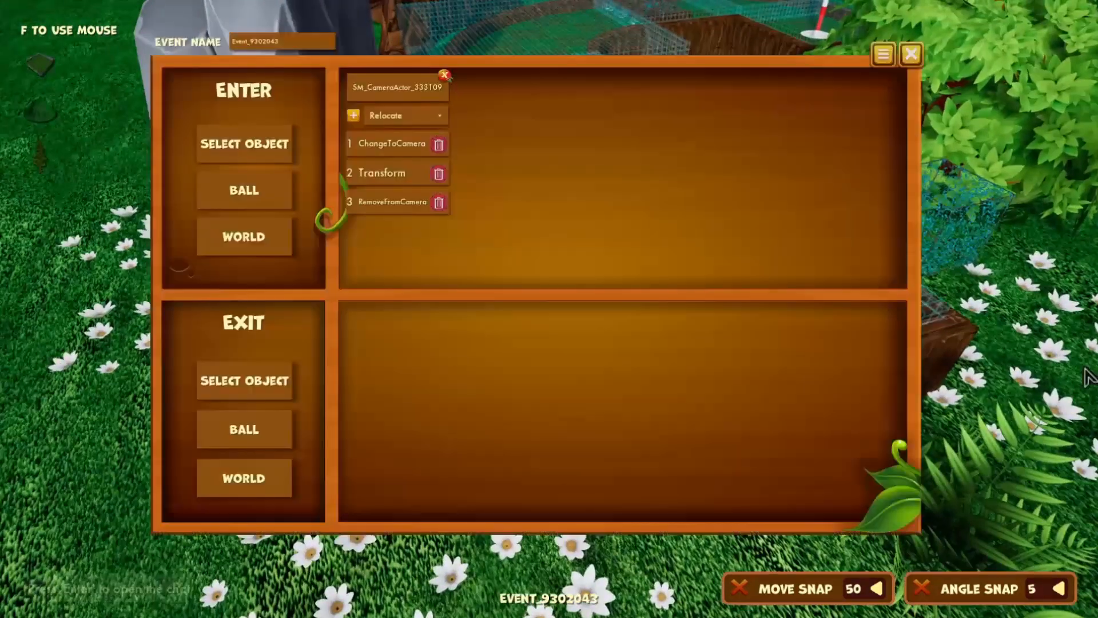
left_click(266, 189)
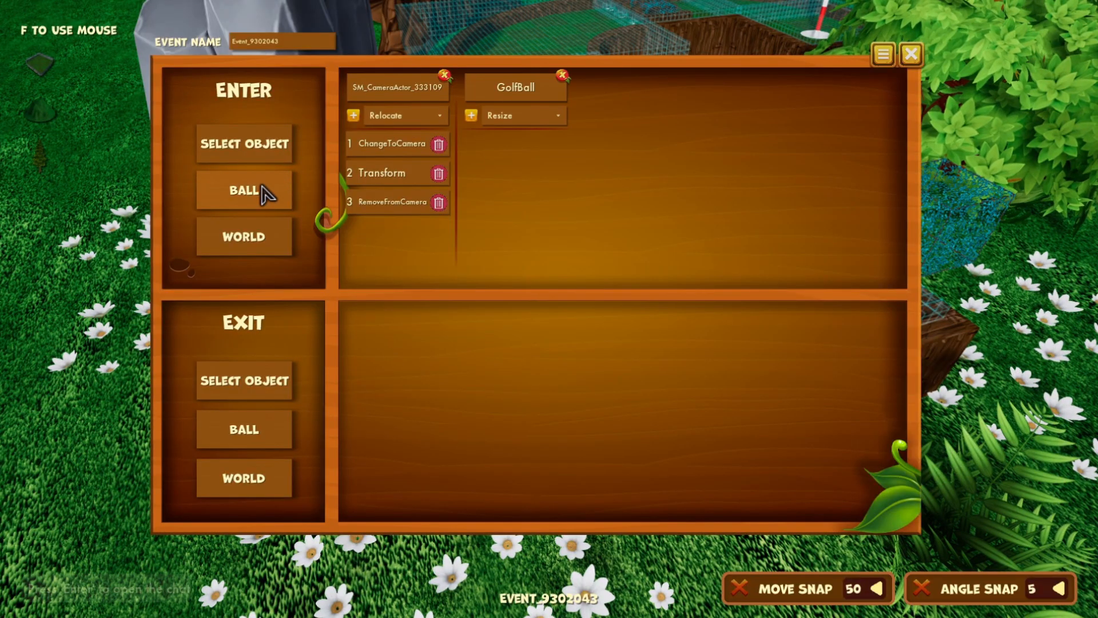
left_click(544, 117)
scroll(532, 257, "down", 3)
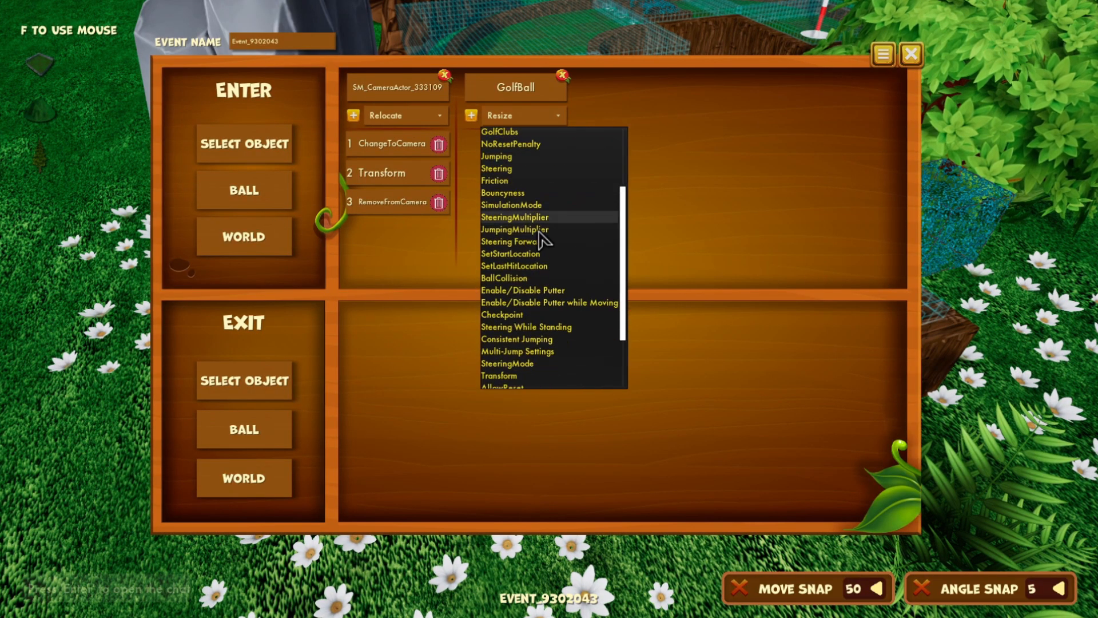
left_click(536, 291)
left_click(471, 116)
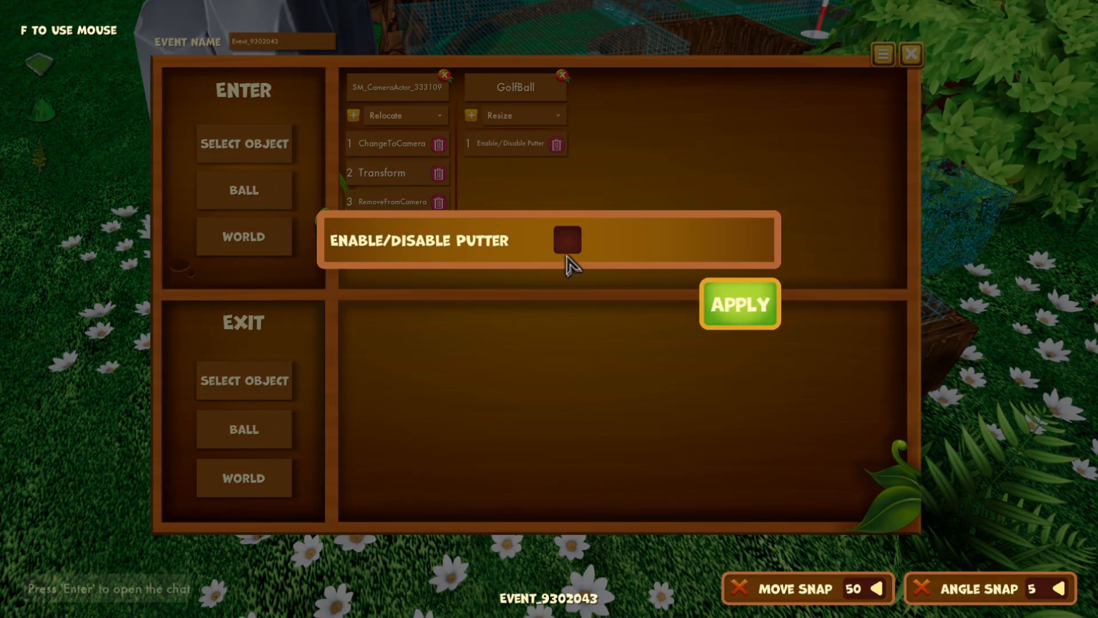
left_click(737, 311)
Add a Delay action to the golf ball's Enter actions and set its value to 5
left_click(512, 117)
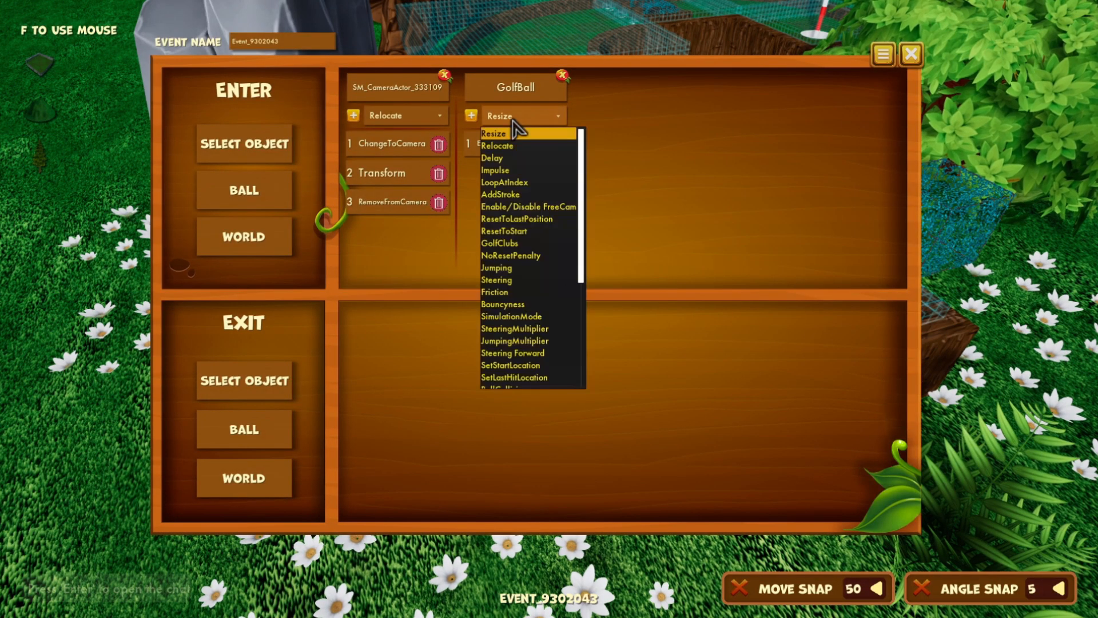
left_click(518, 158)
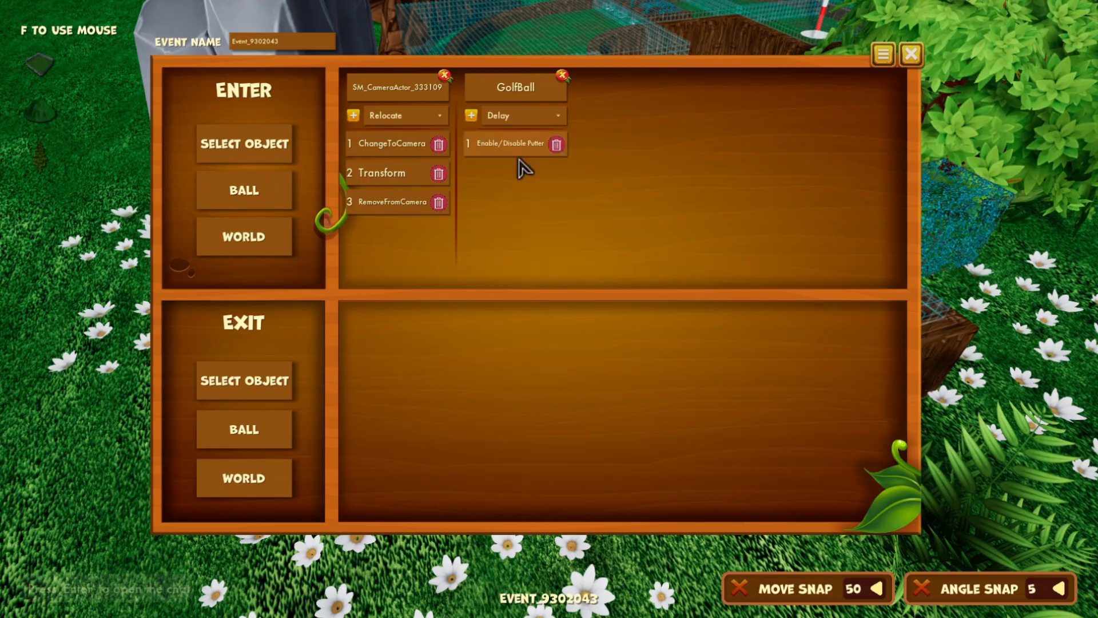
left_click(471, 115)
left_click(497, 172)
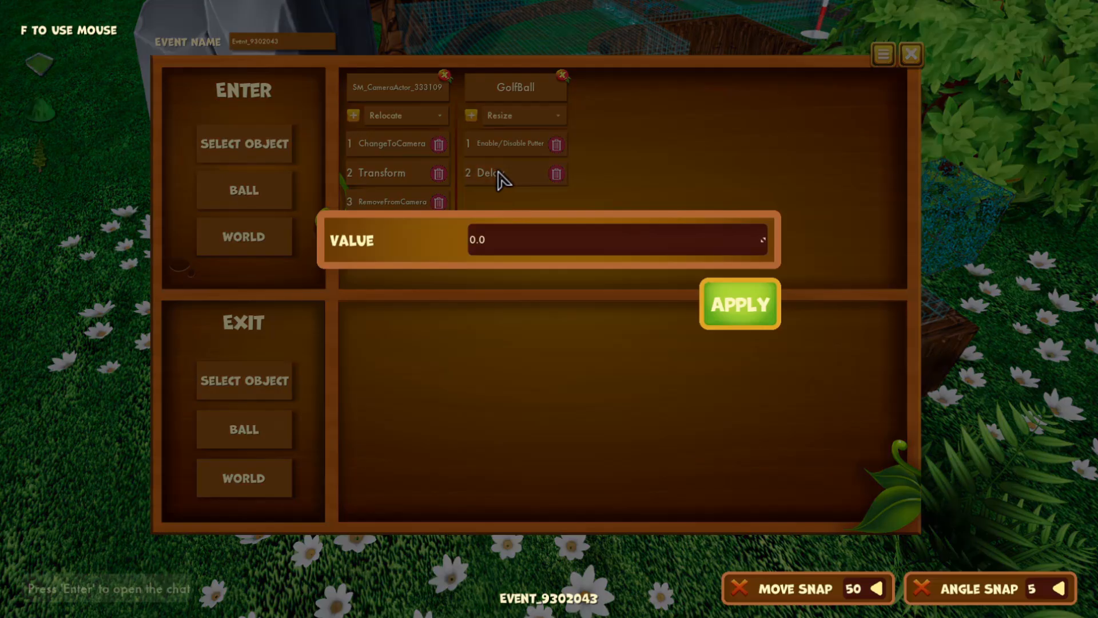
left_click(501, 228)
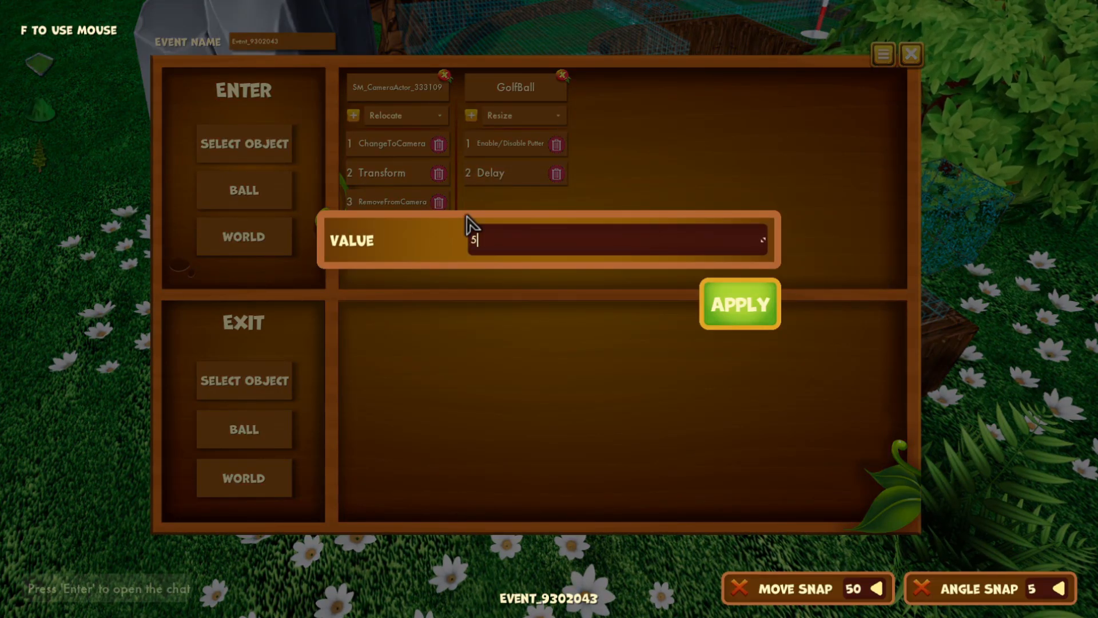
type("5")
left_click(721, 294)
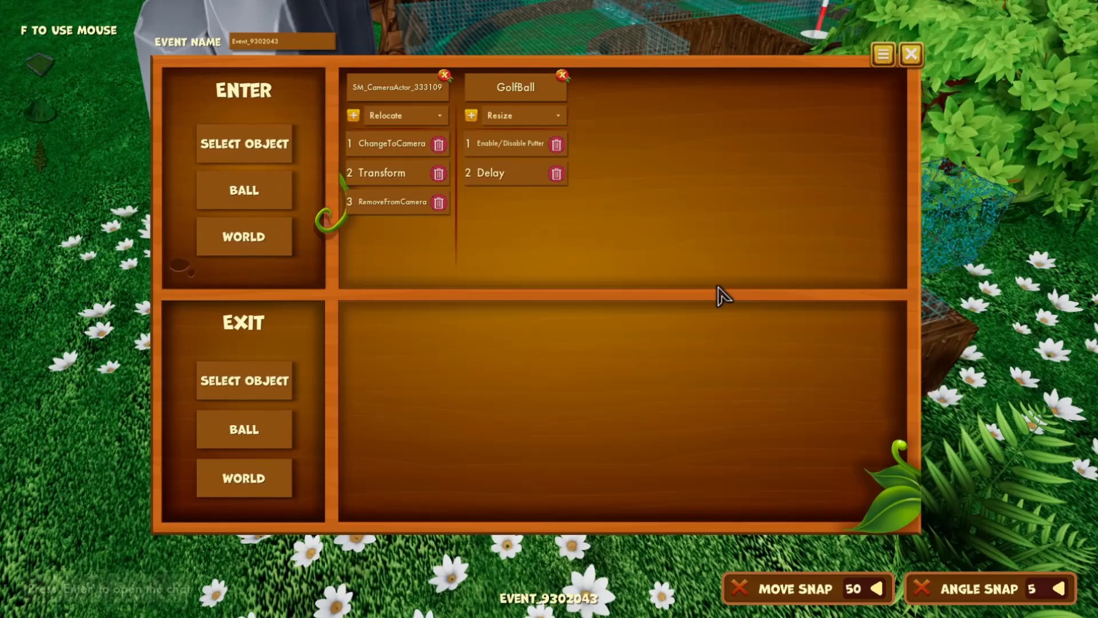
Add a second Enable/Disable Putter action after the golf ball's delay and check it to re-enable the putter
left_click(508, 117)
scroll(503, 263, "down", 5)
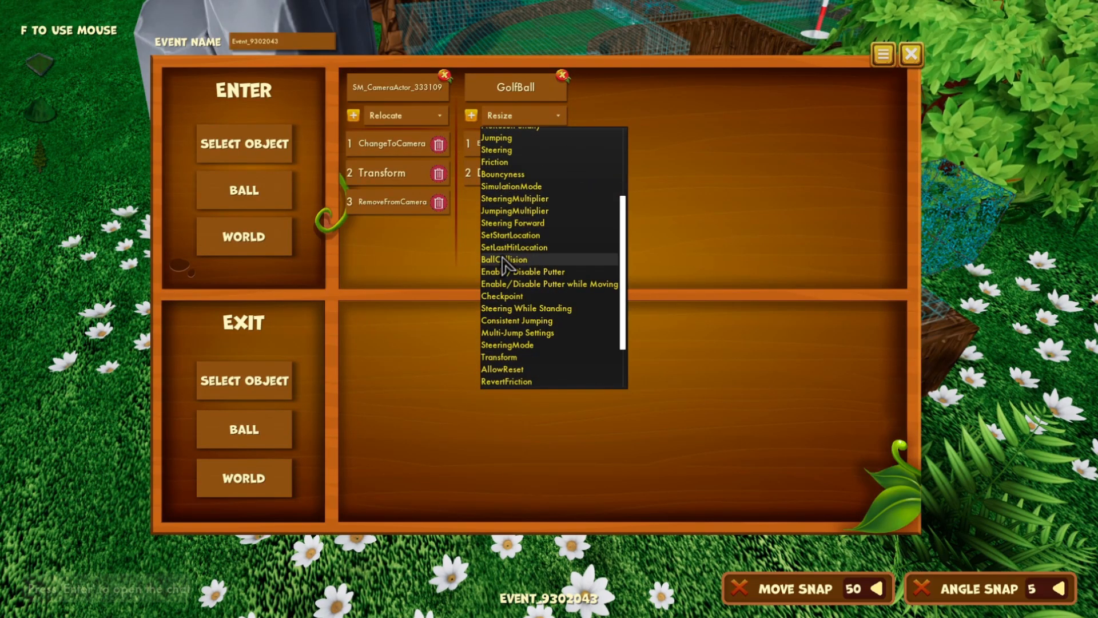
left_click(568, 272)
left_click(471, 115)
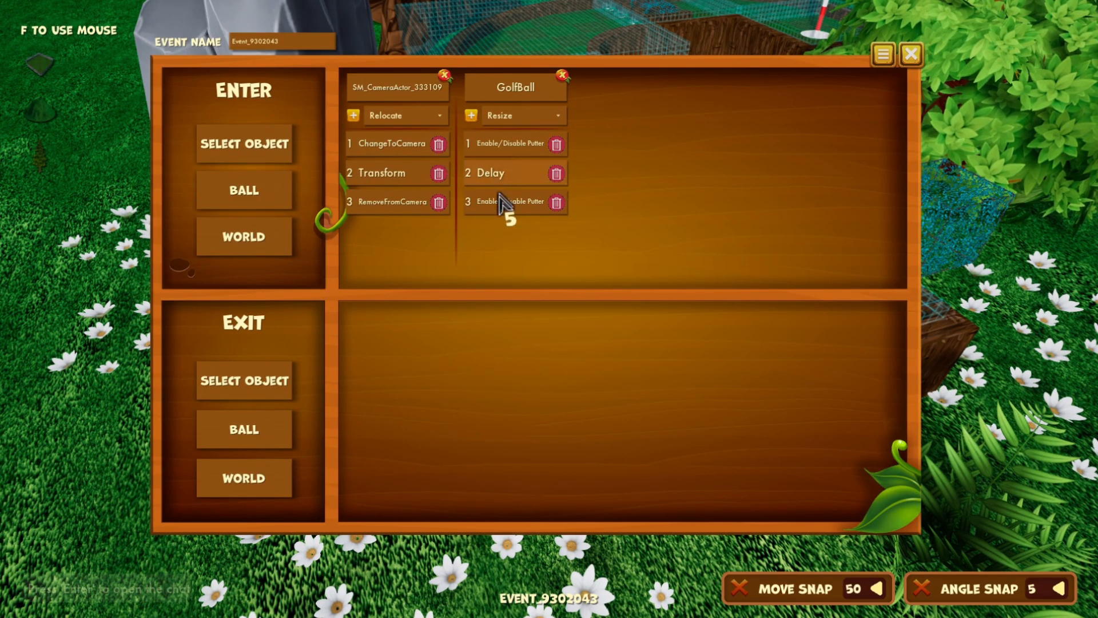
left_click(500, 214)
left_click(565, 243)
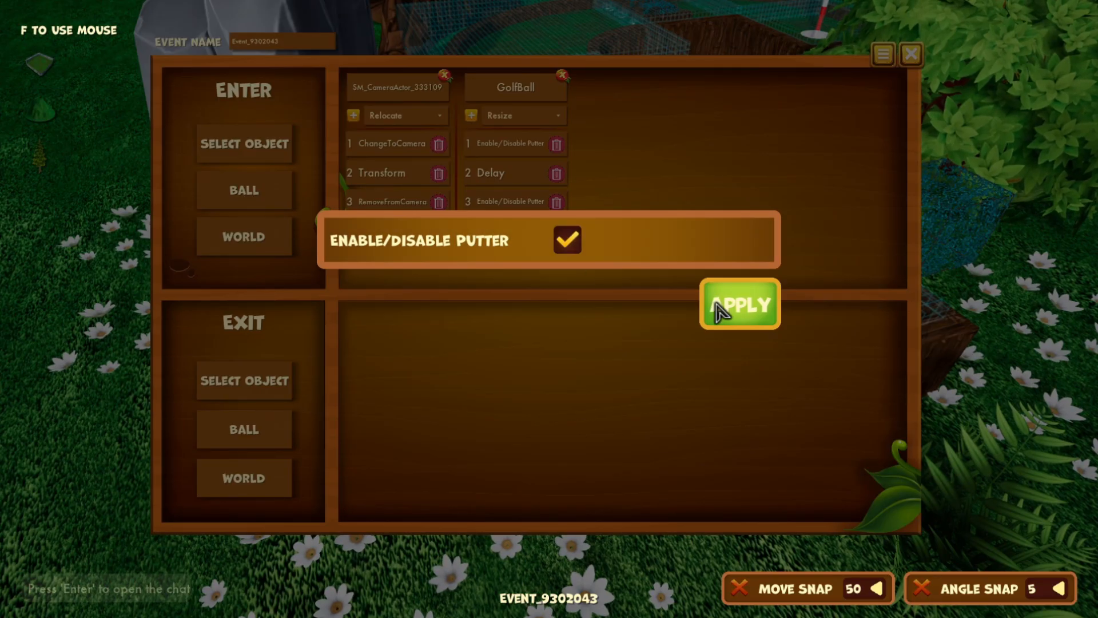
left_click(719, 309)
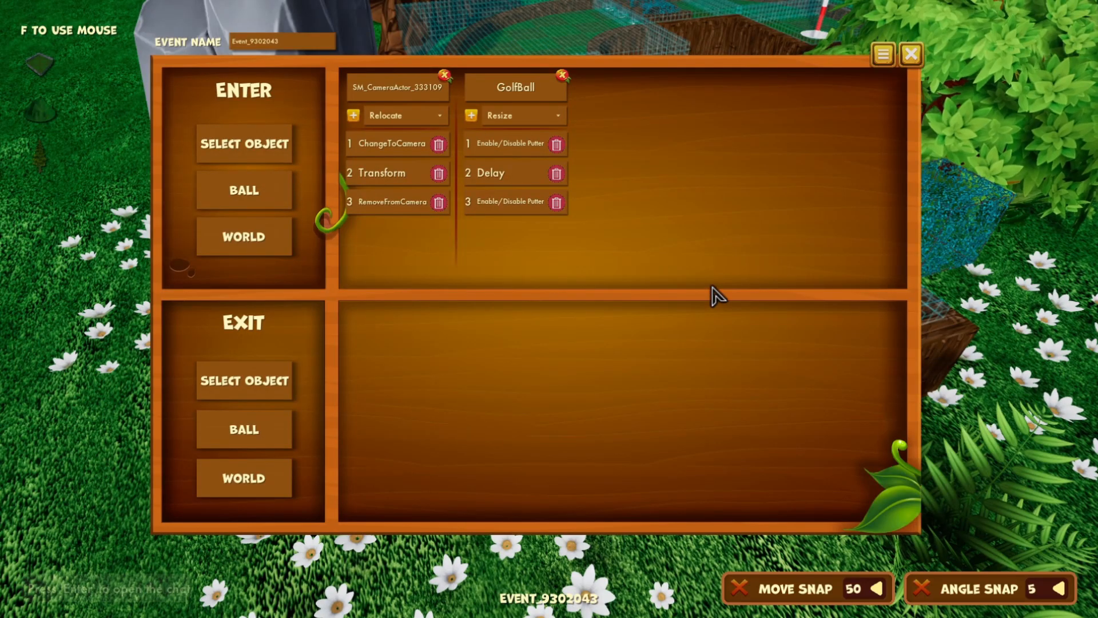
Close Event_9302043 and test-play hole 7 with normal spawn settings to check the camera flight and putter lock
left_click(912, 56)
key("p")
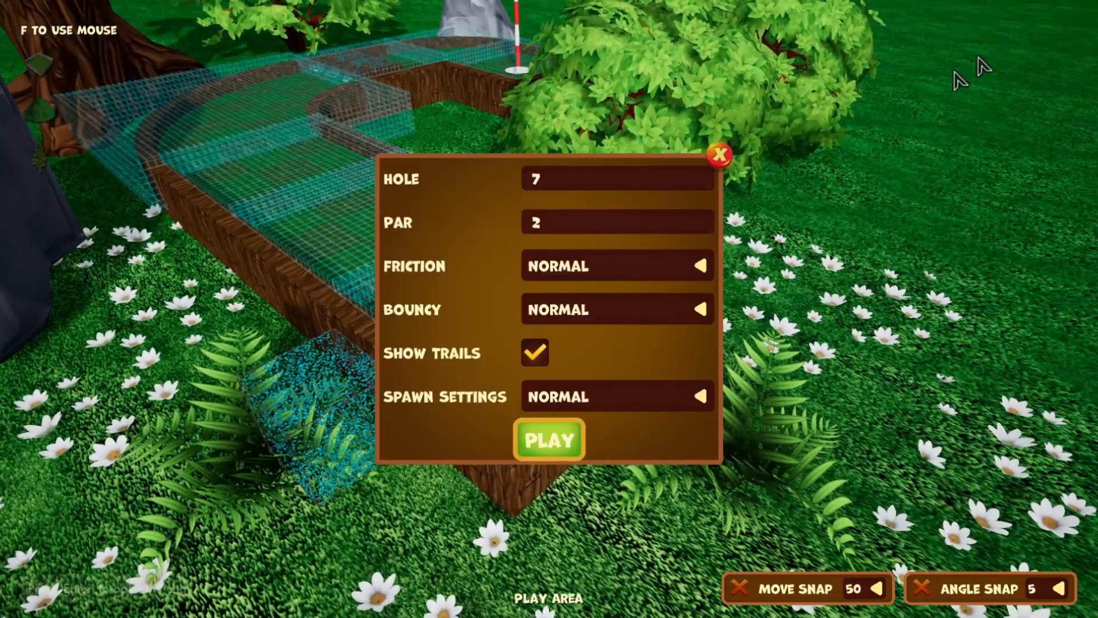
left_click(553, 447)
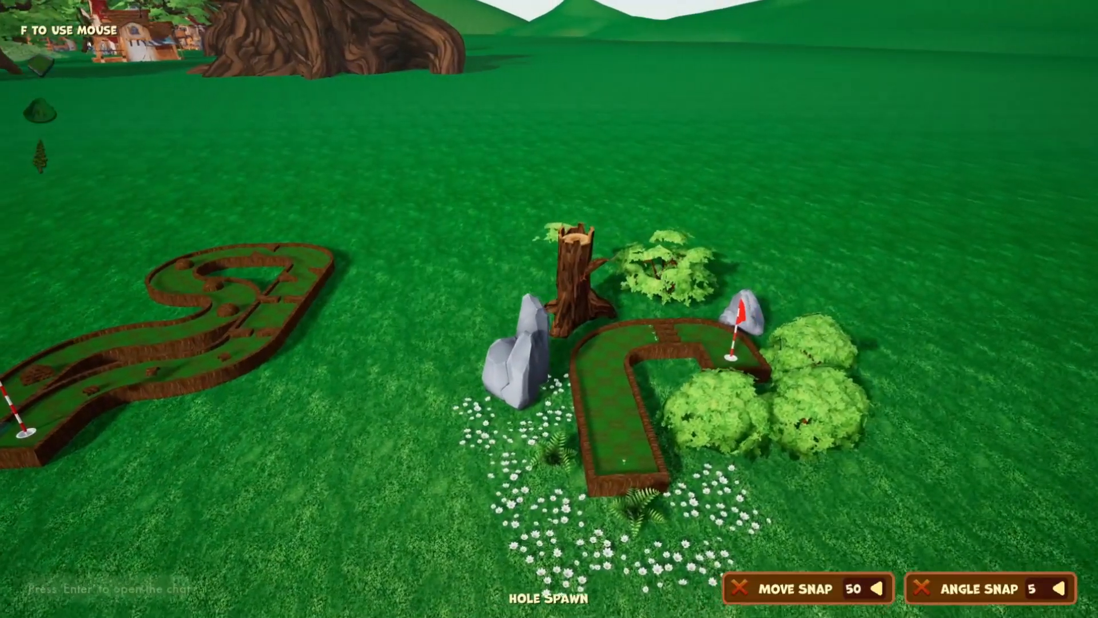
key("d")
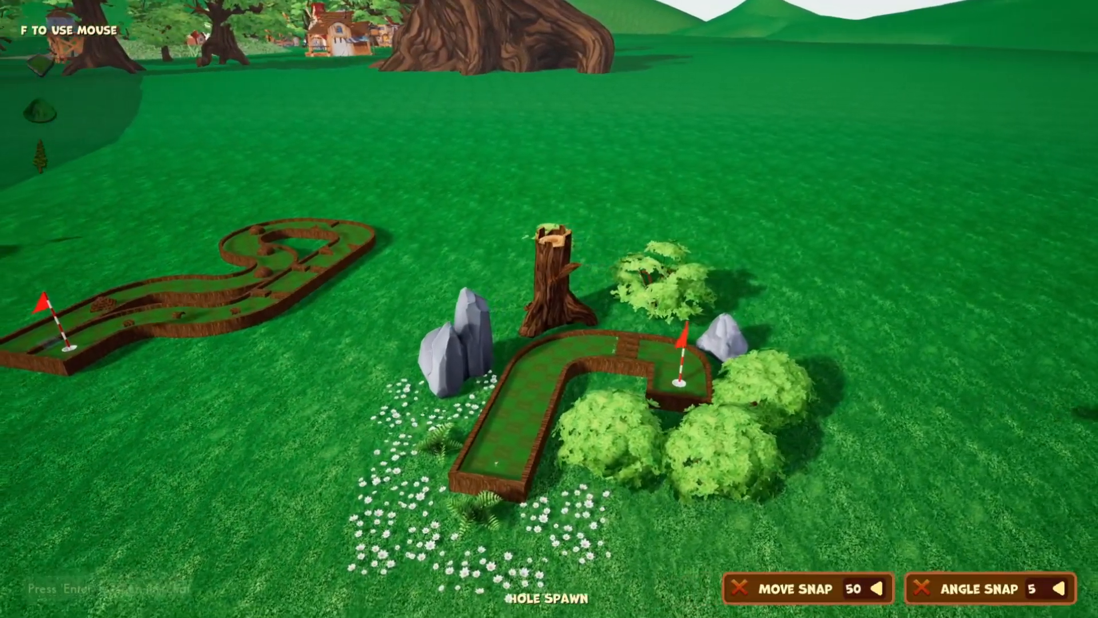
key("d")
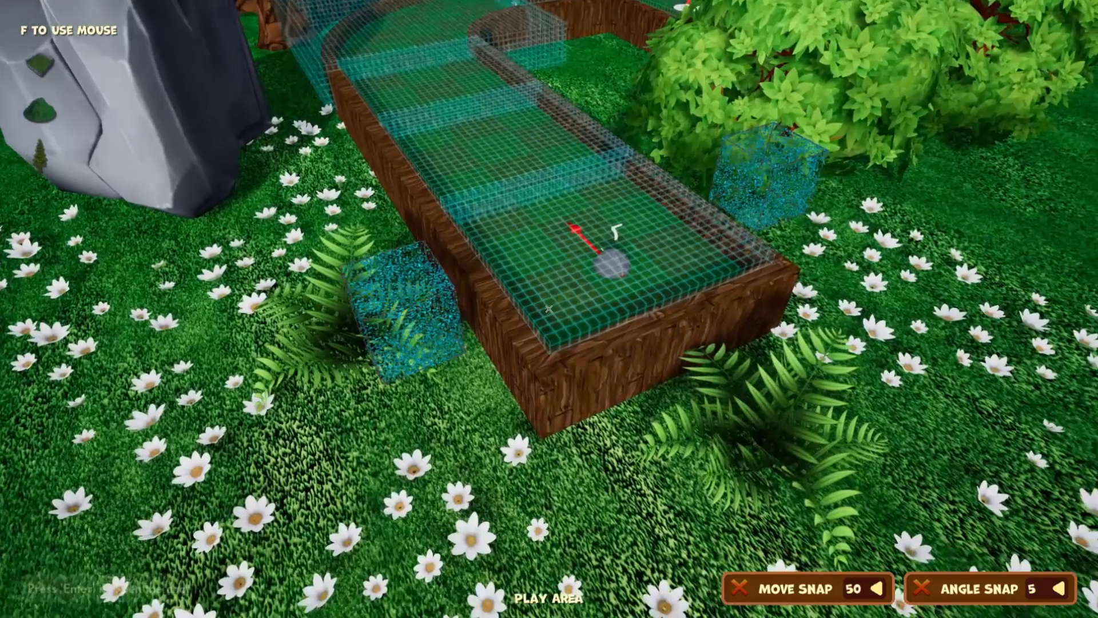
Examine the golf ball's steering and jumping action values in Event_5142369 and putt the ball in a test play
key("d")
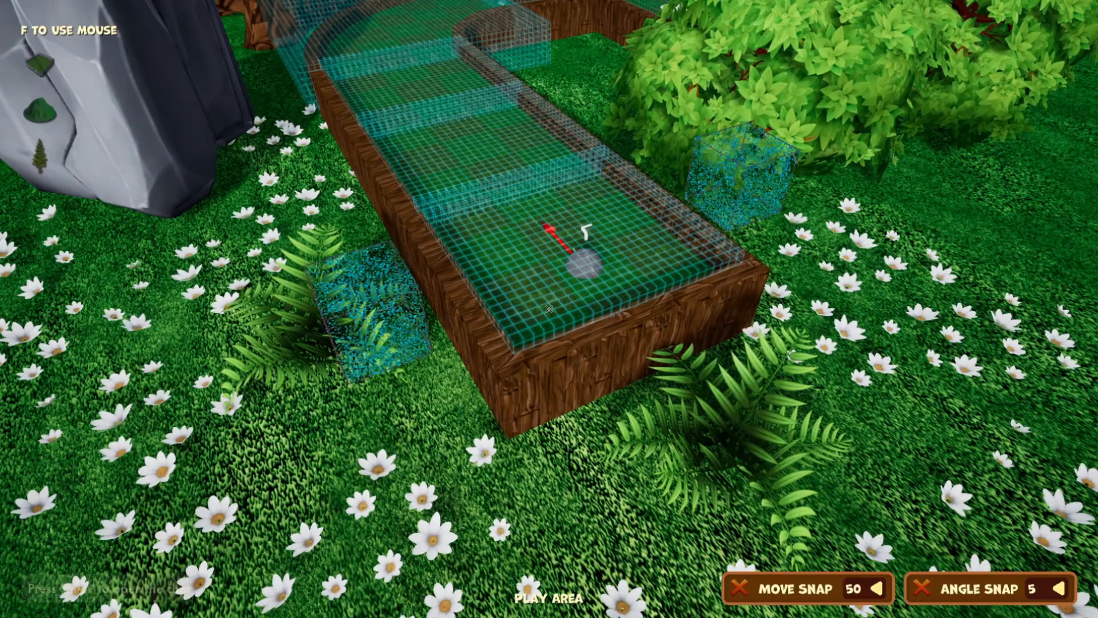
key("d")
key("w")
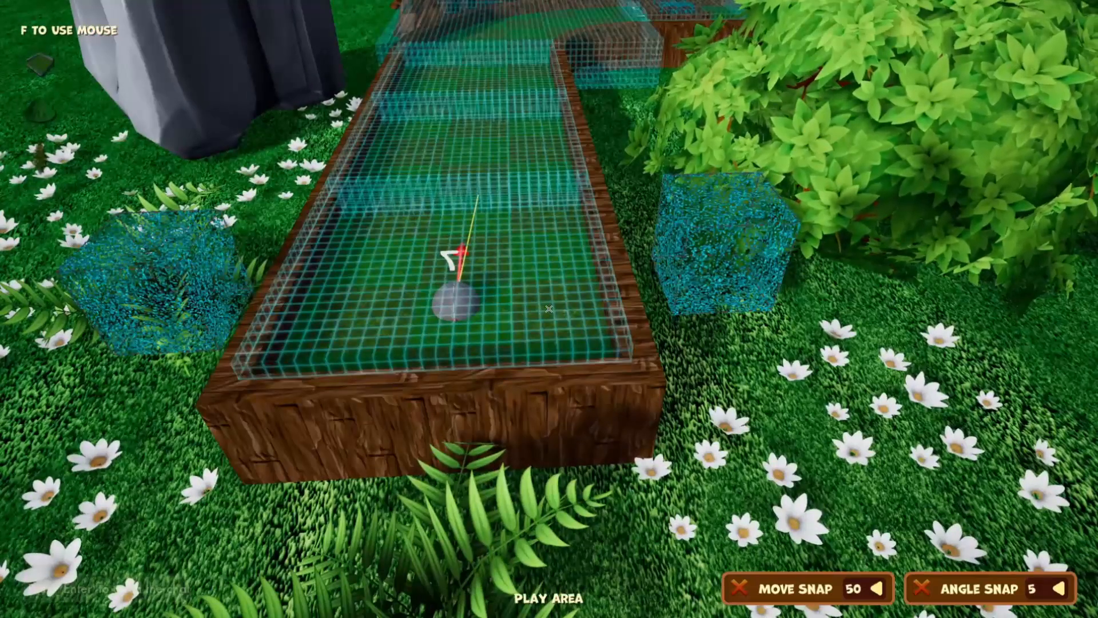
key("e")
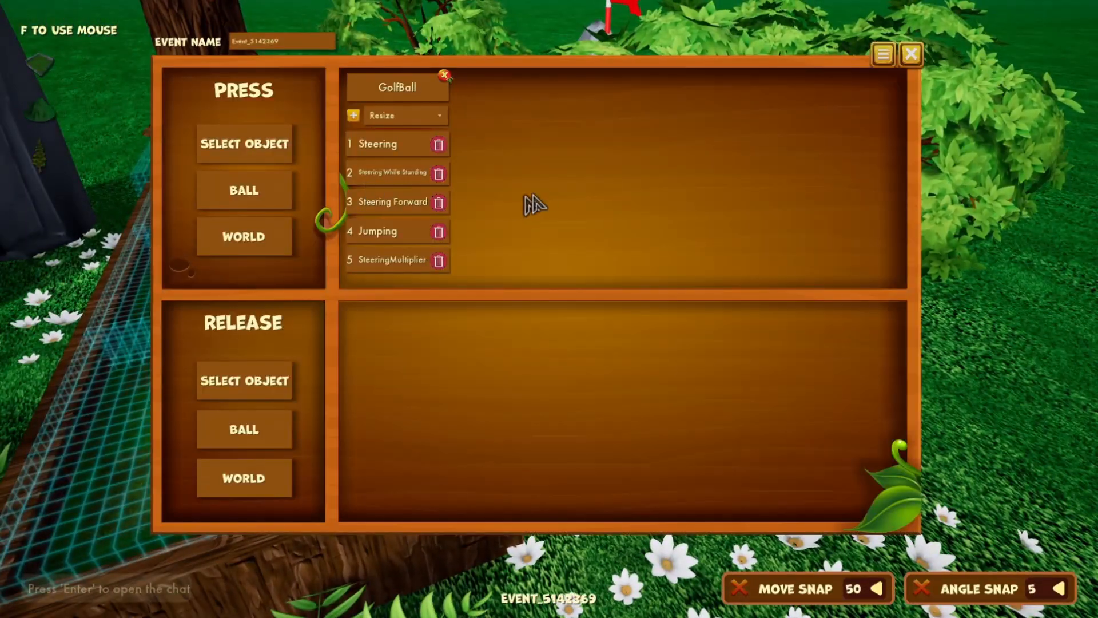
mouse_move(360, 136)
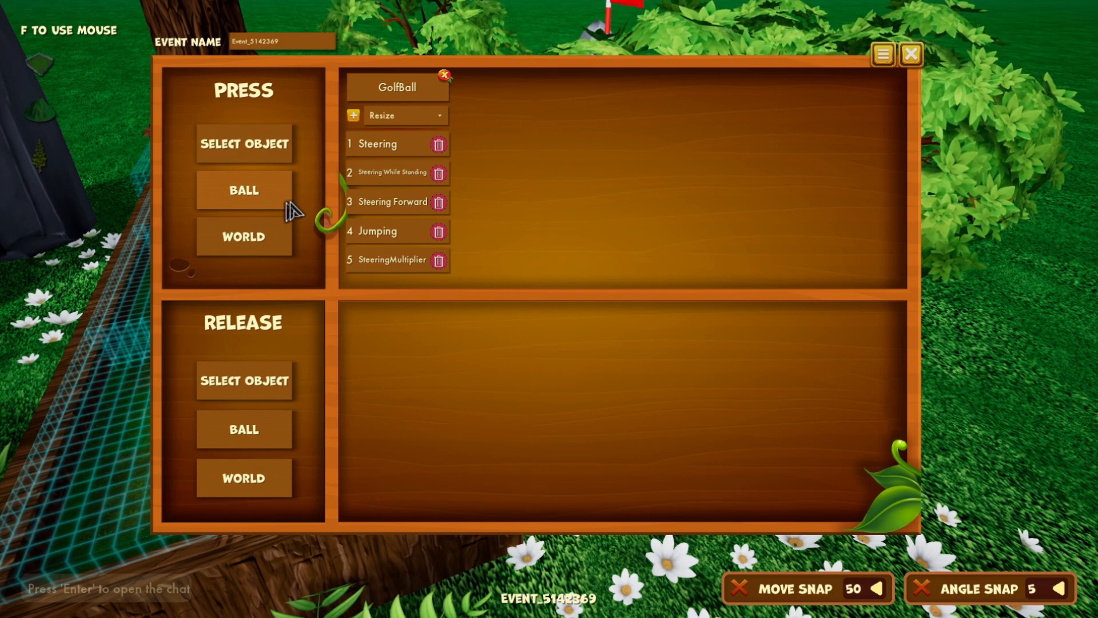
mouse_move(392, 171)
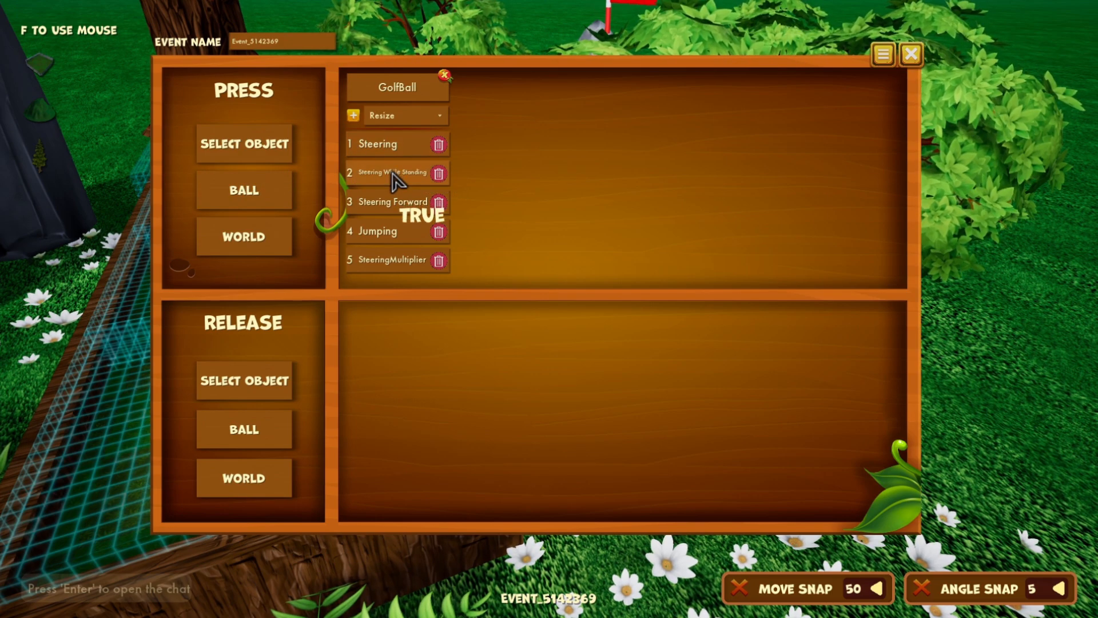
mouse_move(393, 201)
mouse_move(399, 230)
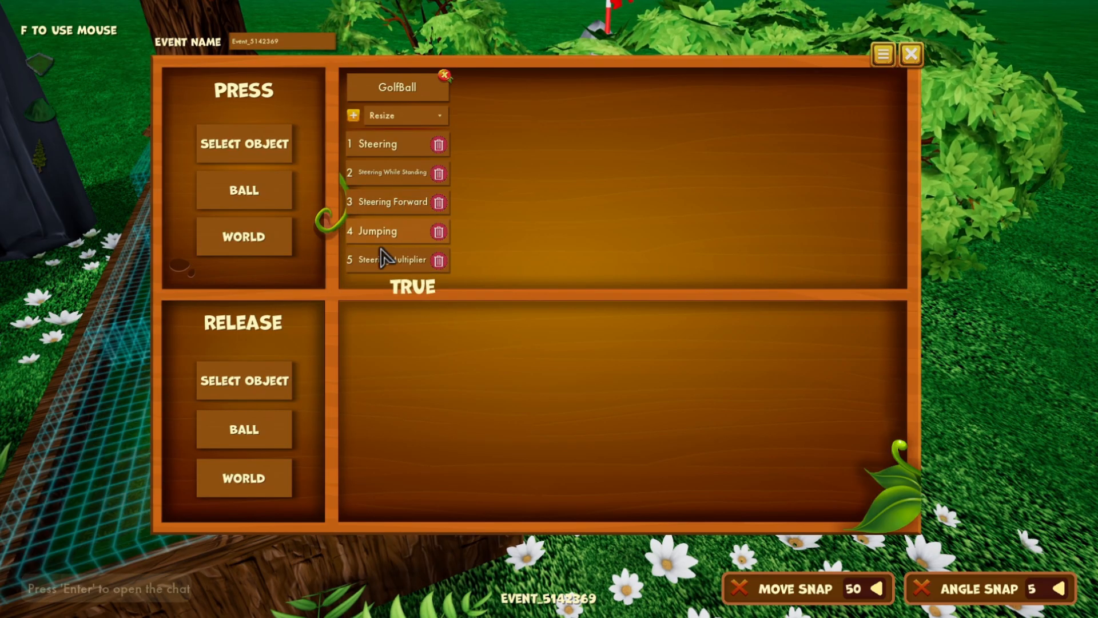
mouse_move(399, 263)
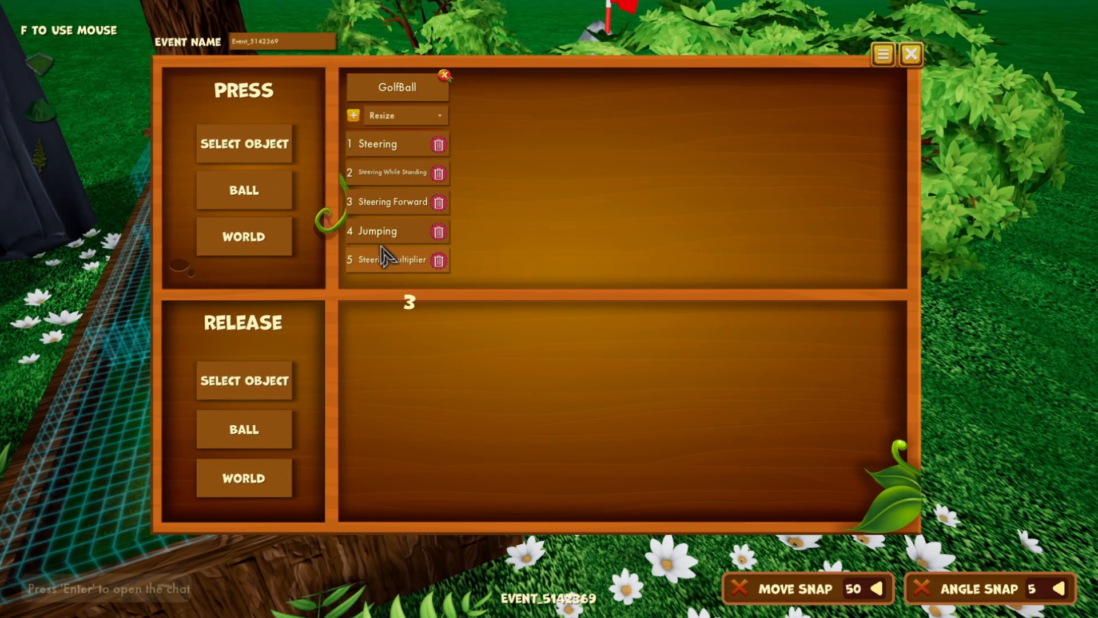
left_click(882, 55)
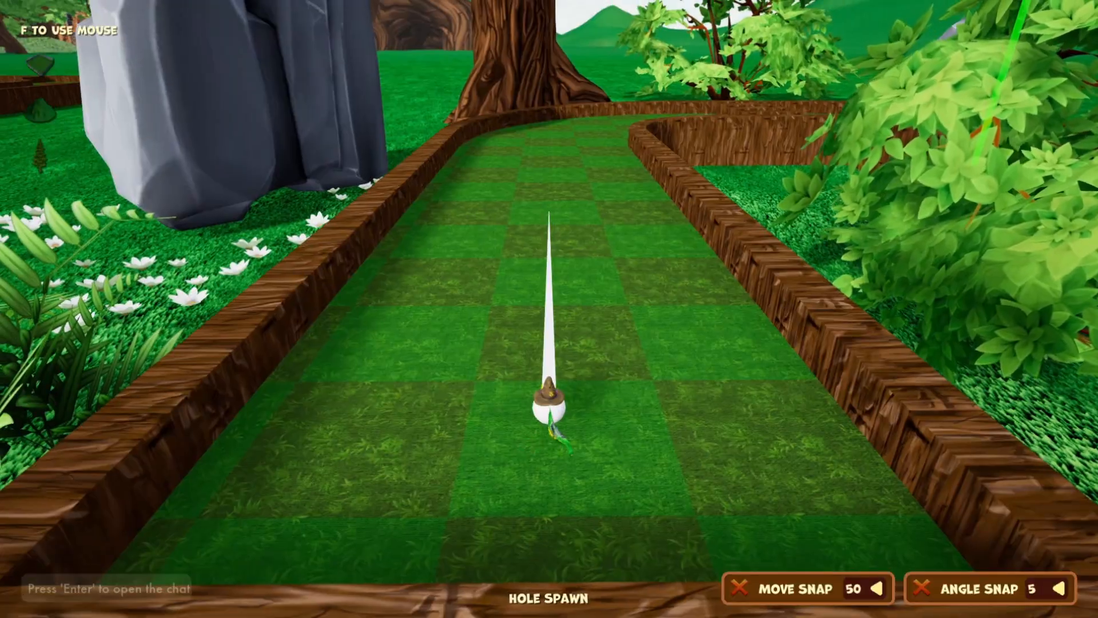
left_click_drag(549, 309, 548, 252)
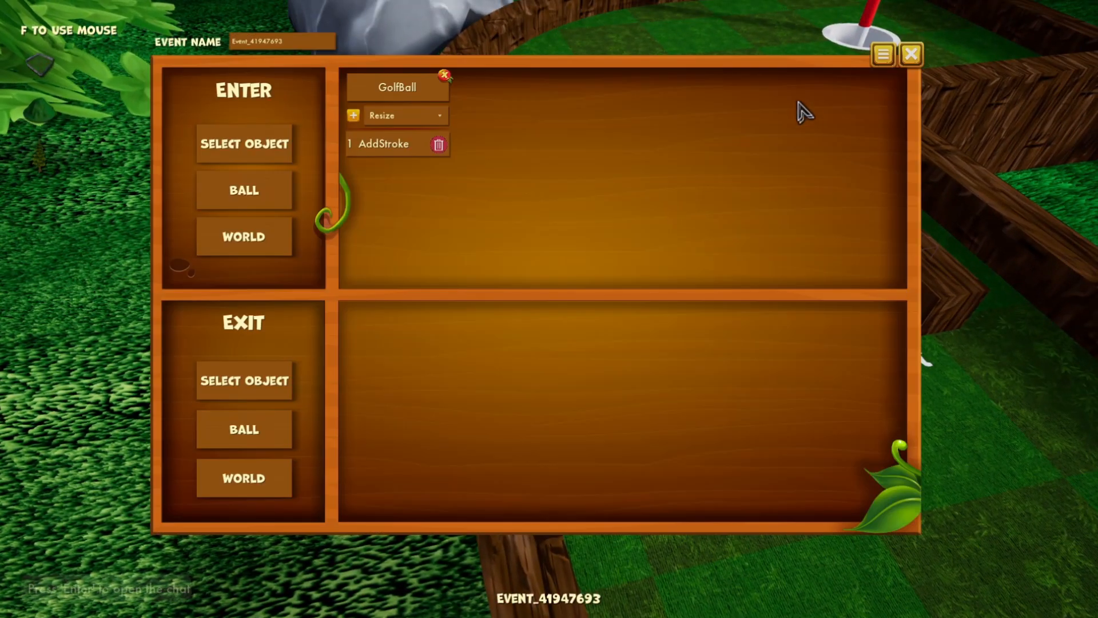
Inspect the amount and type of the golf ball's AddStroke action in the +1 lane's event, Event_41947693
left_click(885, 54)
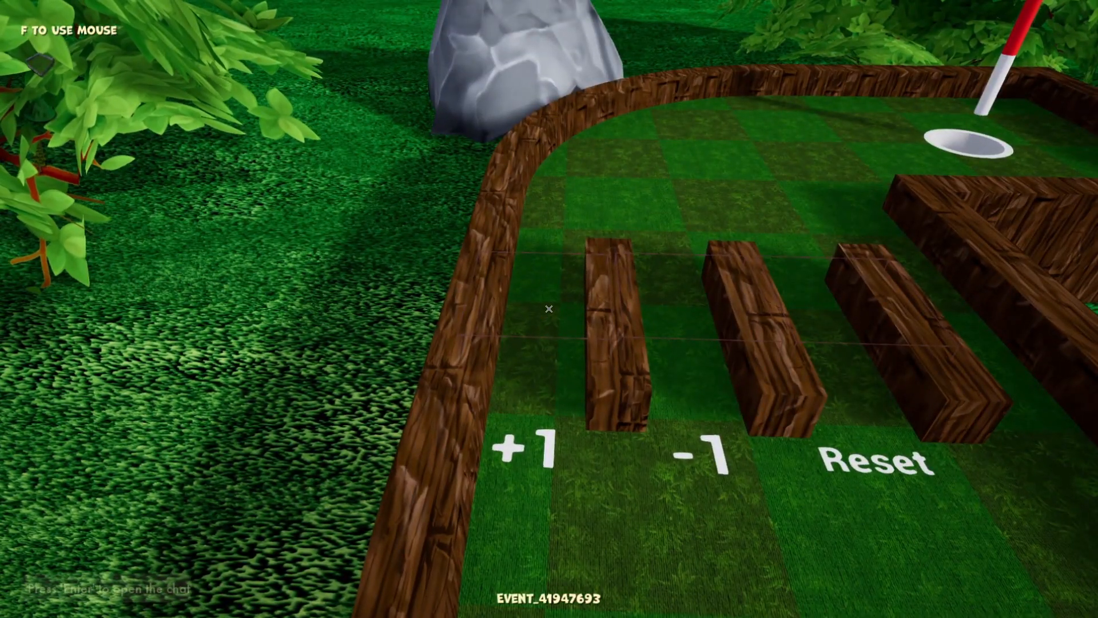
key("a")
key("d")
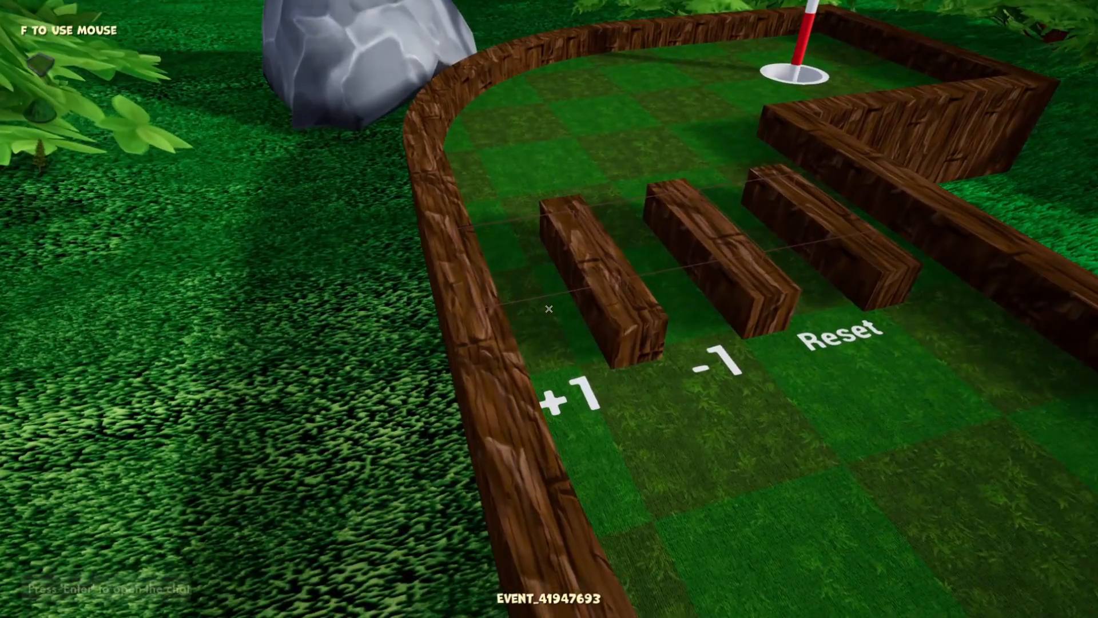
left_click(549, 309)
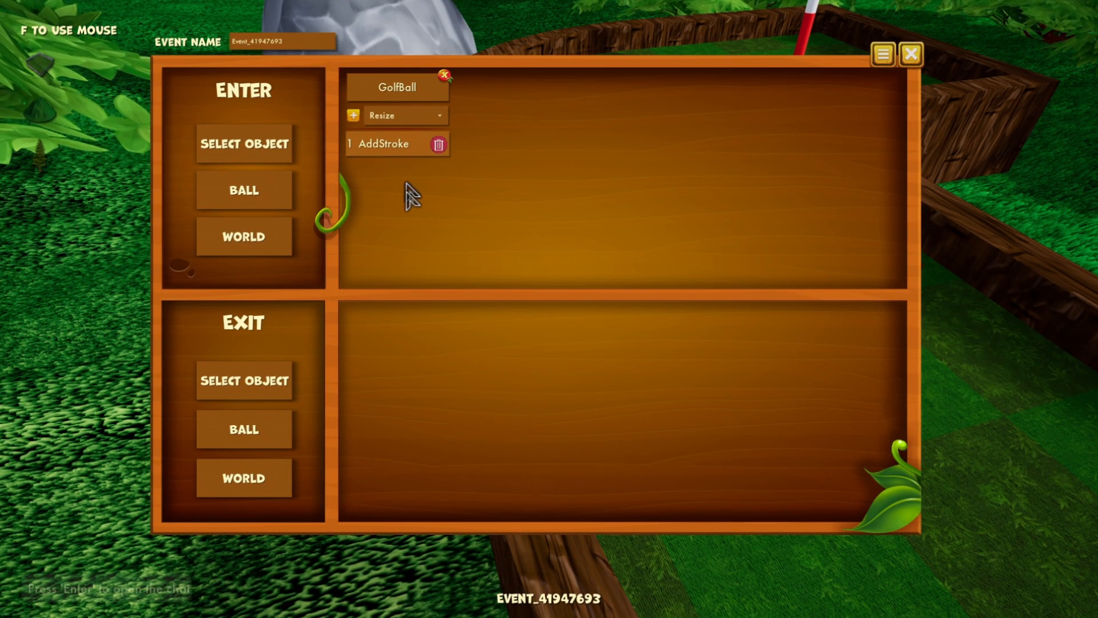
left_click(385, 144)
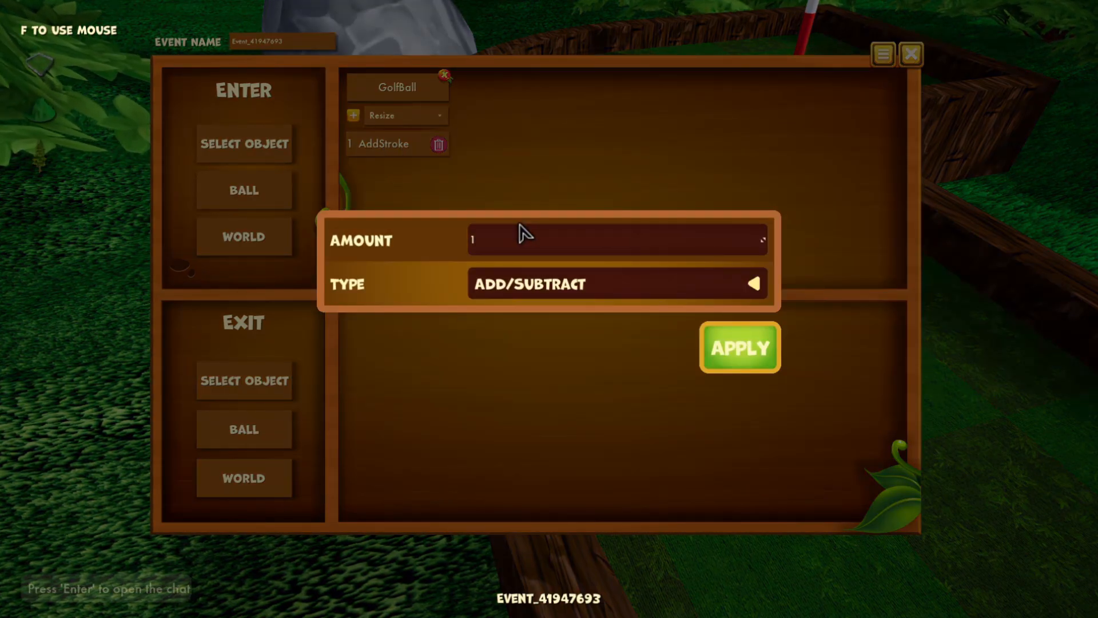
left_click(486, 239)
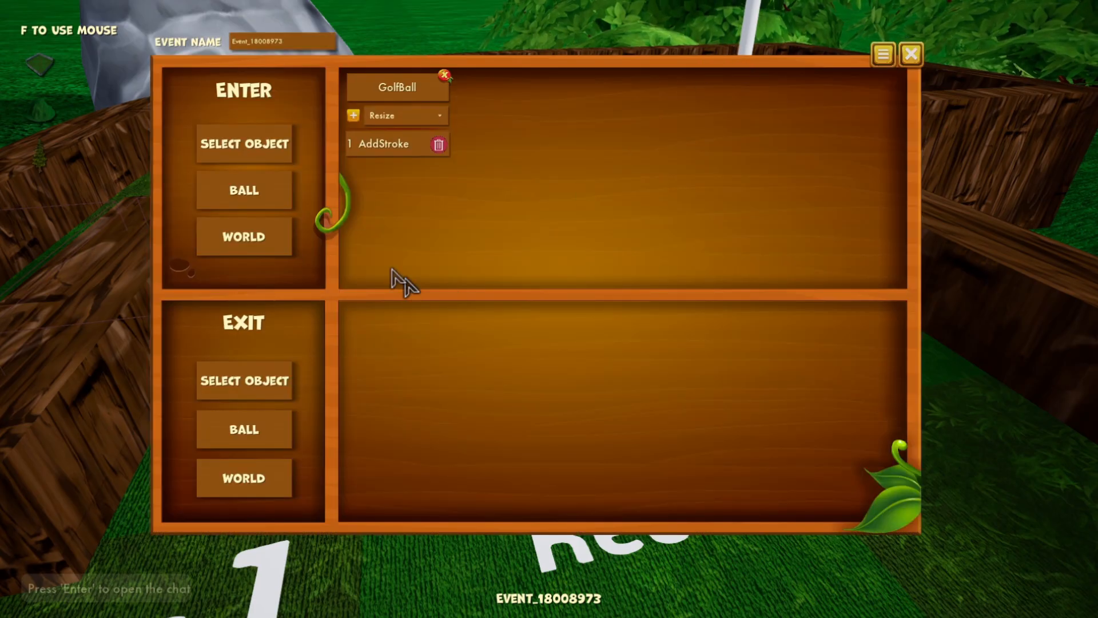
Apply the type Set to the golf ball's AddStroke action in Event_18008973 and close the event
left_click(415, 154)
left_click(513, 284)
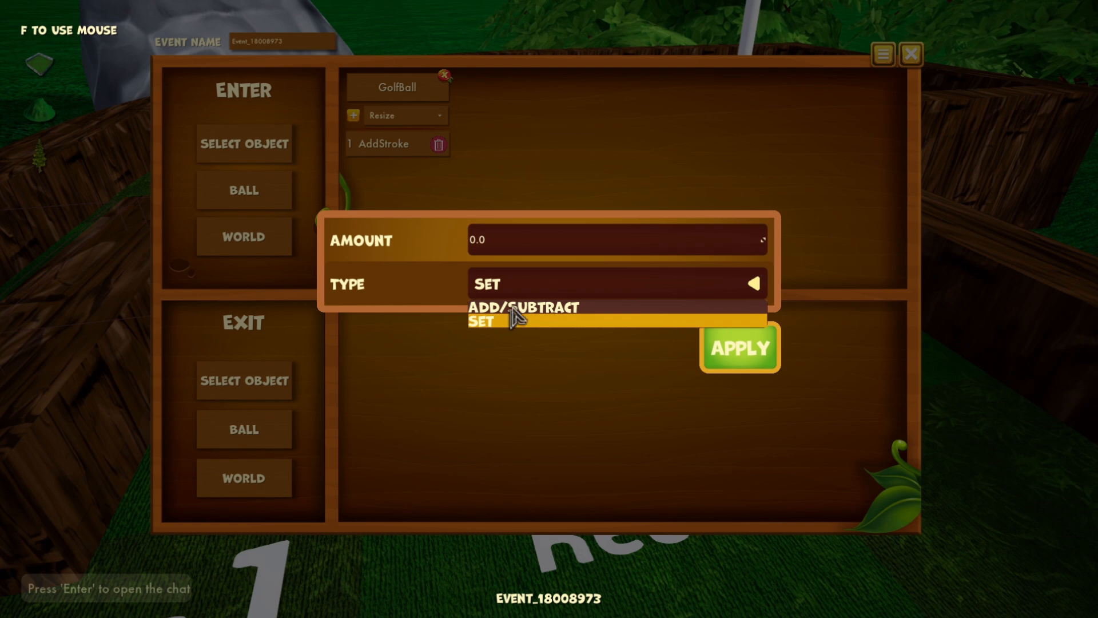
left_click(492, 321)
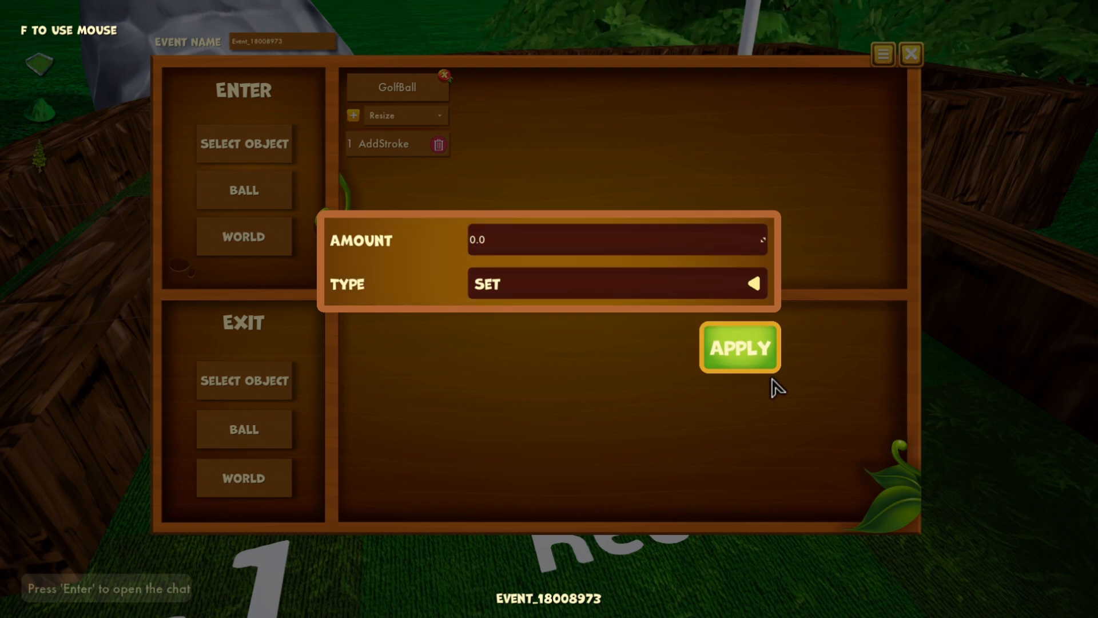
left_click(762, 368)
key("Escape")
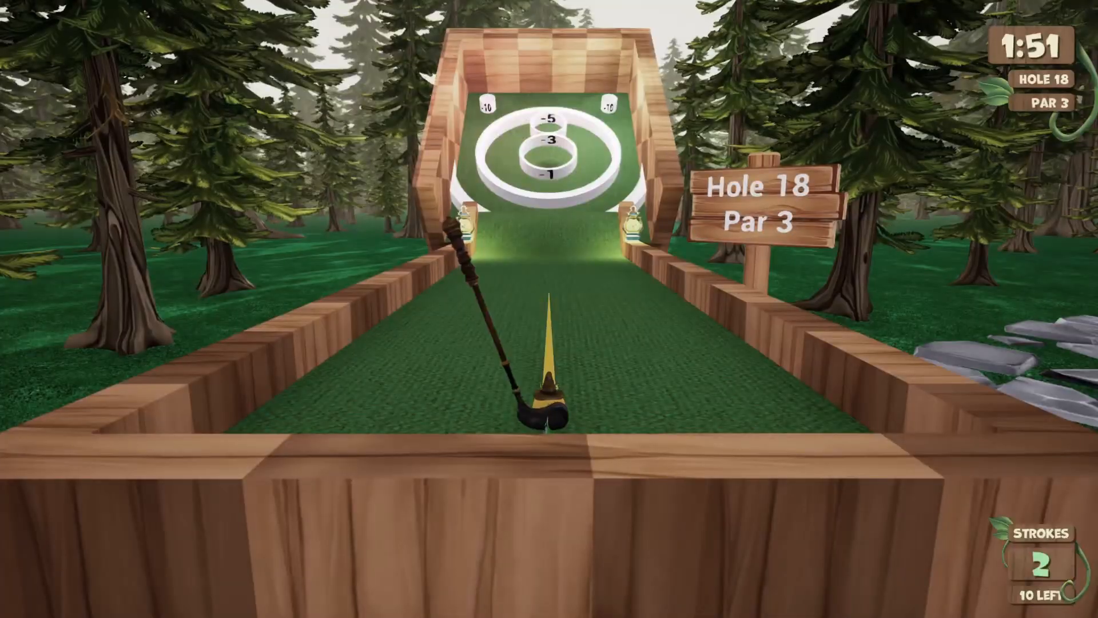
Putt the ball toward the scoring rings on Hole 18 to demonstrate stroke-changing events
left_click_drag(549, 309, 549, 252)
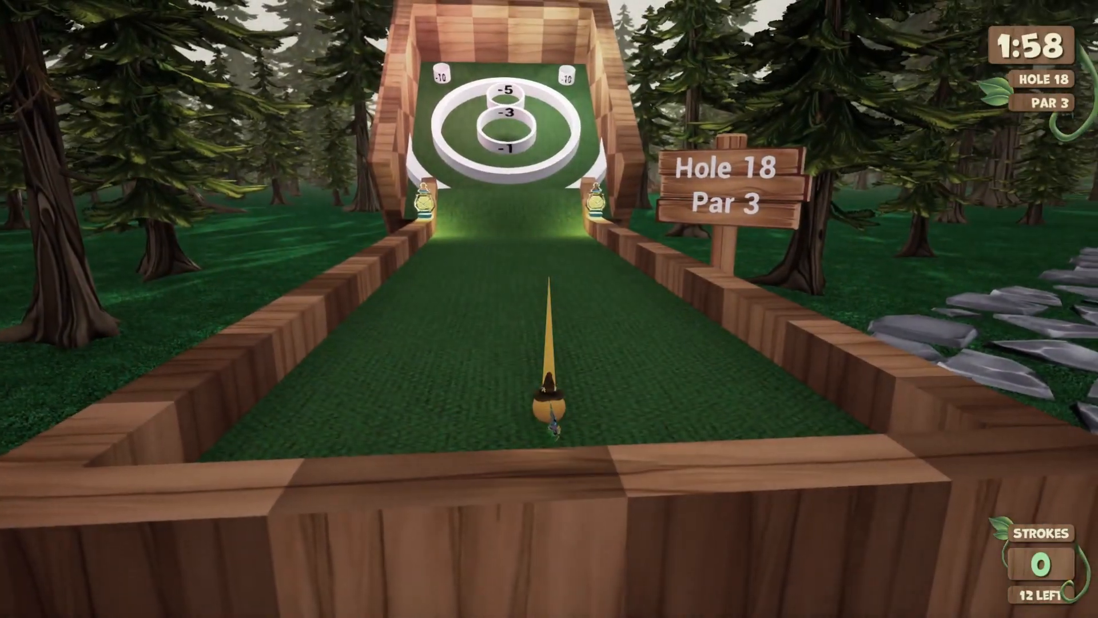
left_click_drag(549, 309, 549, 251)
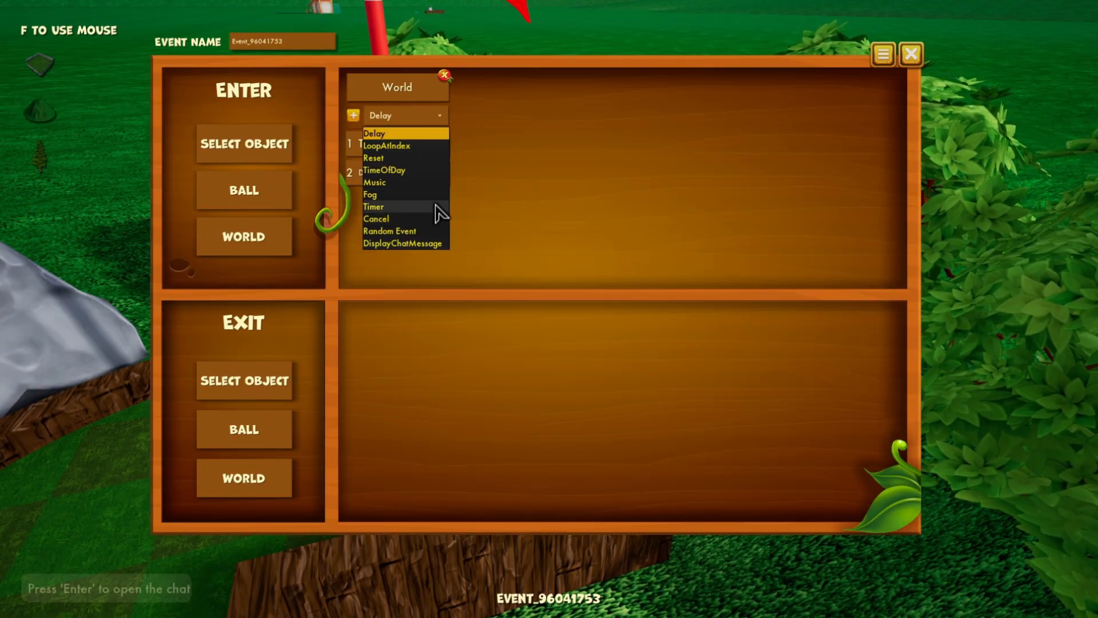
Review the type options of the World's Timer action in Event_96041753 and apply it with type Add
left_click(457, 235)
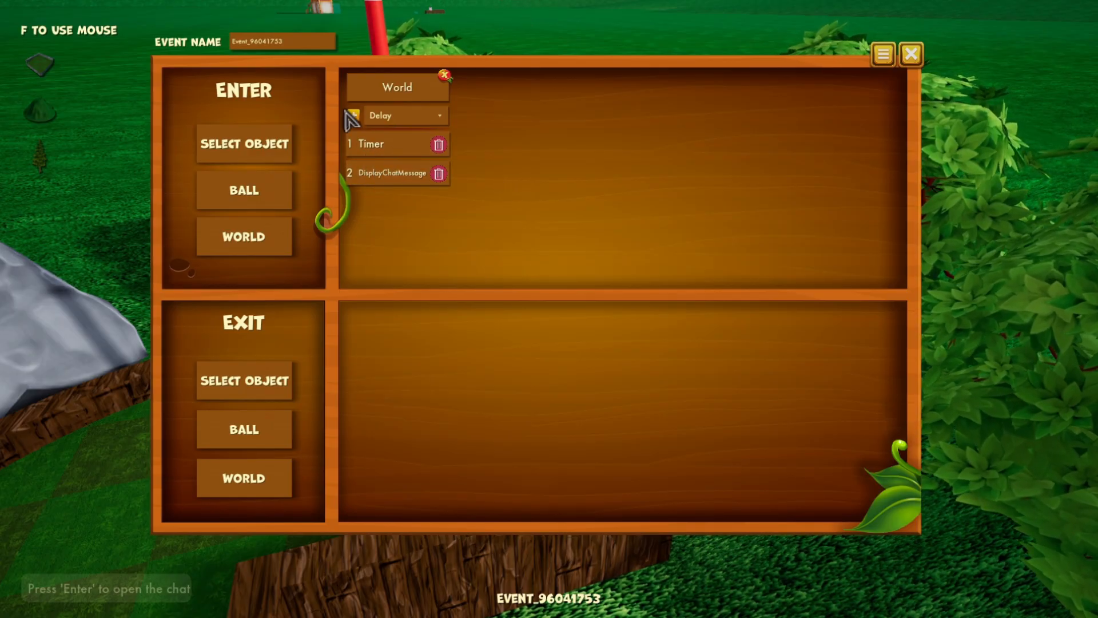
left_click(389, 146)
left_click(521, 242)
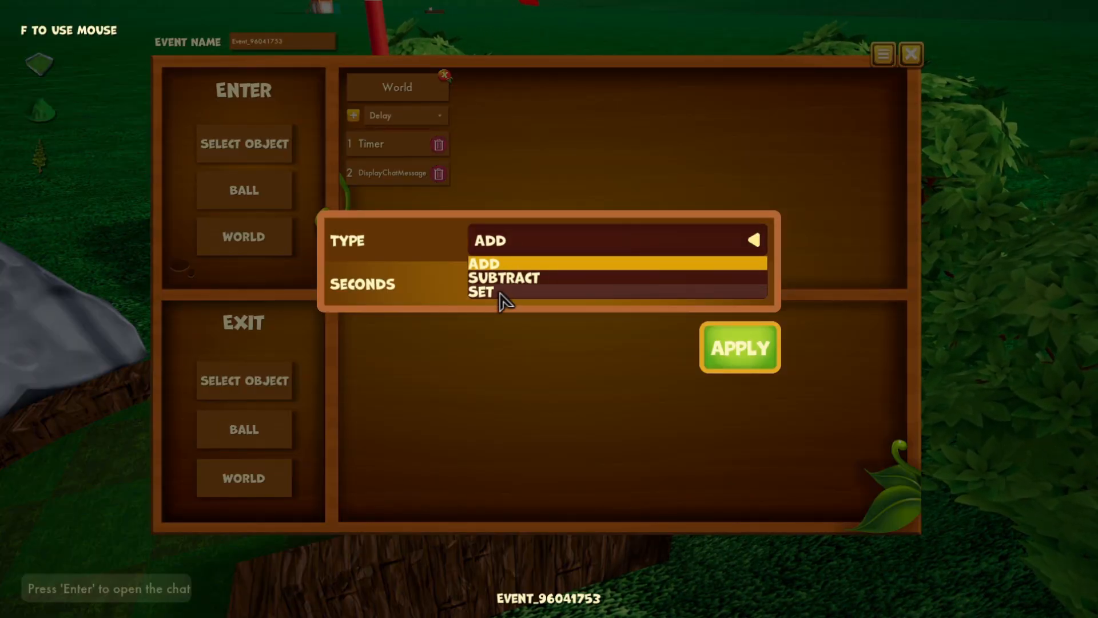
left_click(407, 271)
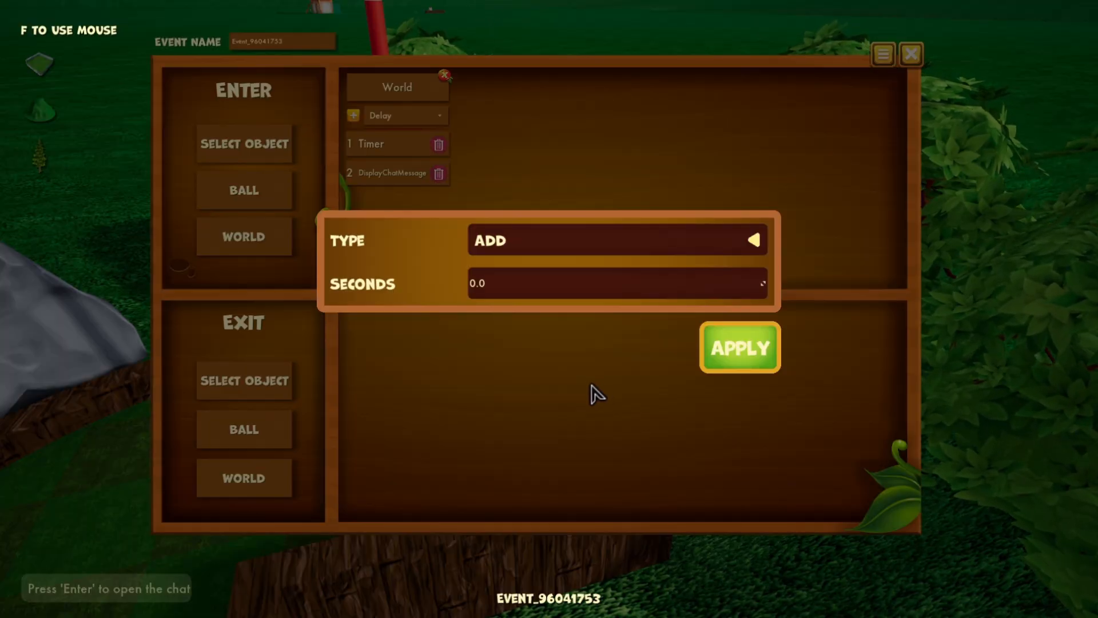
left_click(740, 346)
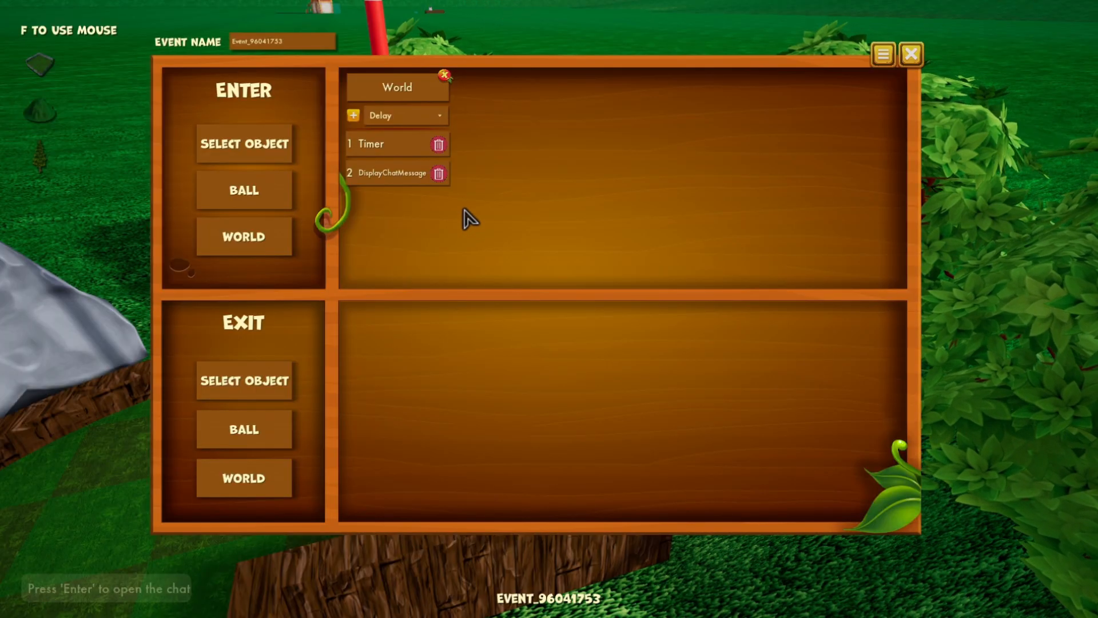
Review the author, text and colors of the World's DisplayChatMessage action and apply its settings
left_click(400, 179)
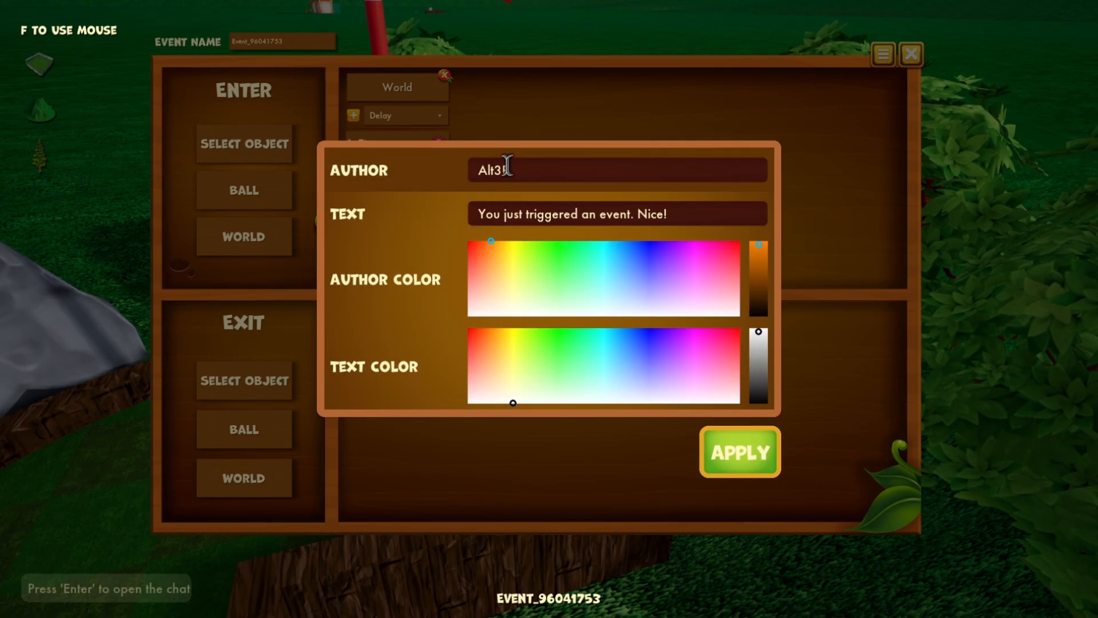
left_click_drag(687, 215, 448, 229)
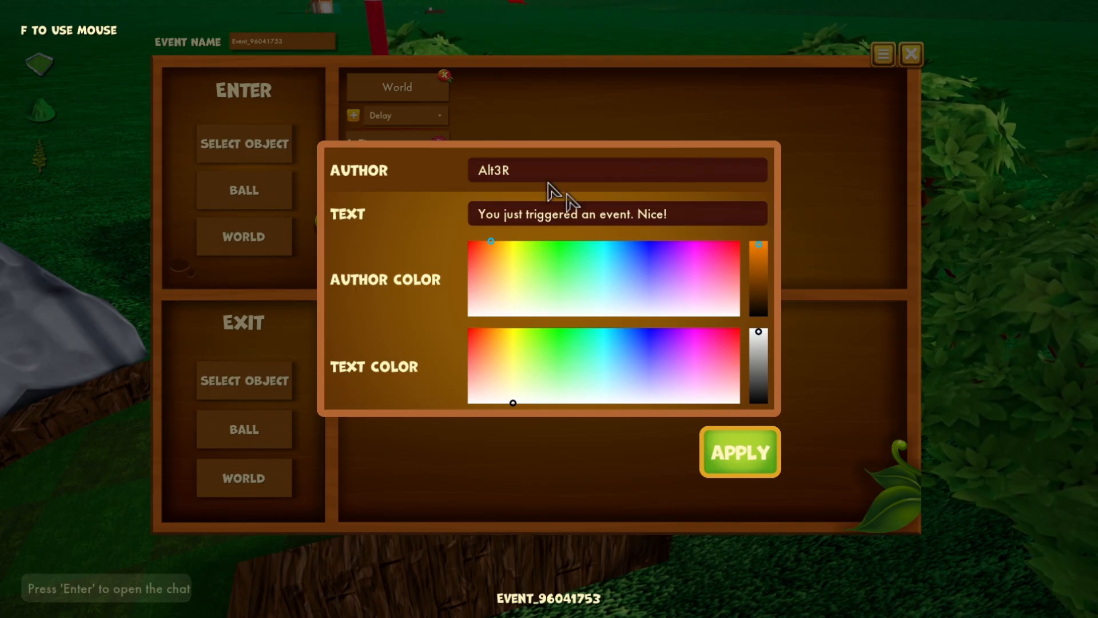
left_click(742, 455)
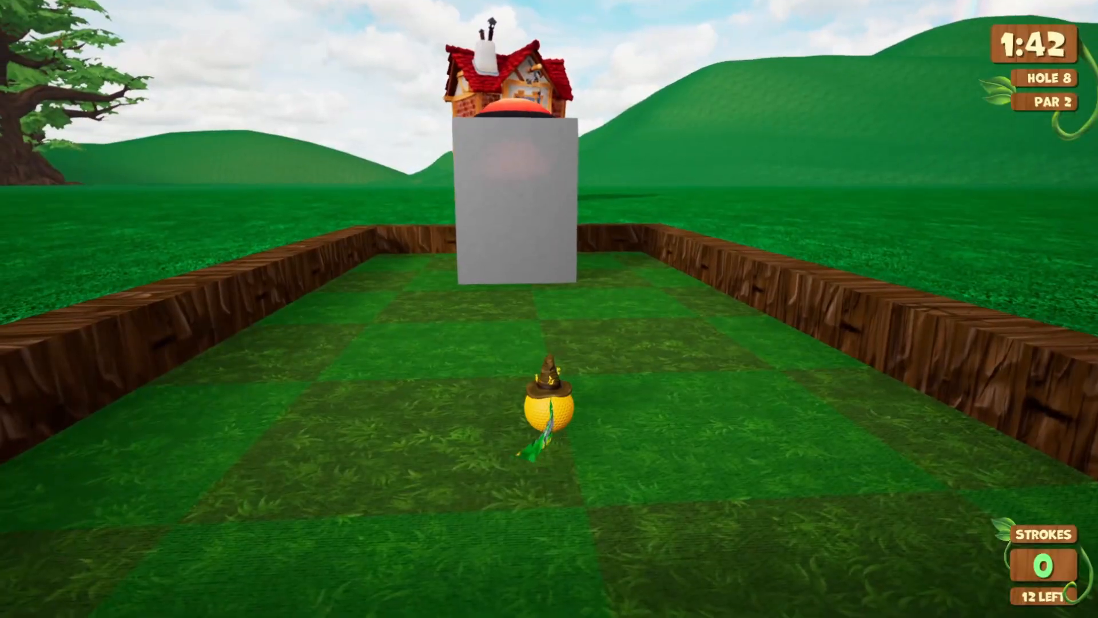
Play hole 8, moving the ball forward to the red button to trigger and watch the house explosion
scroll(549, 309, "down", 4)
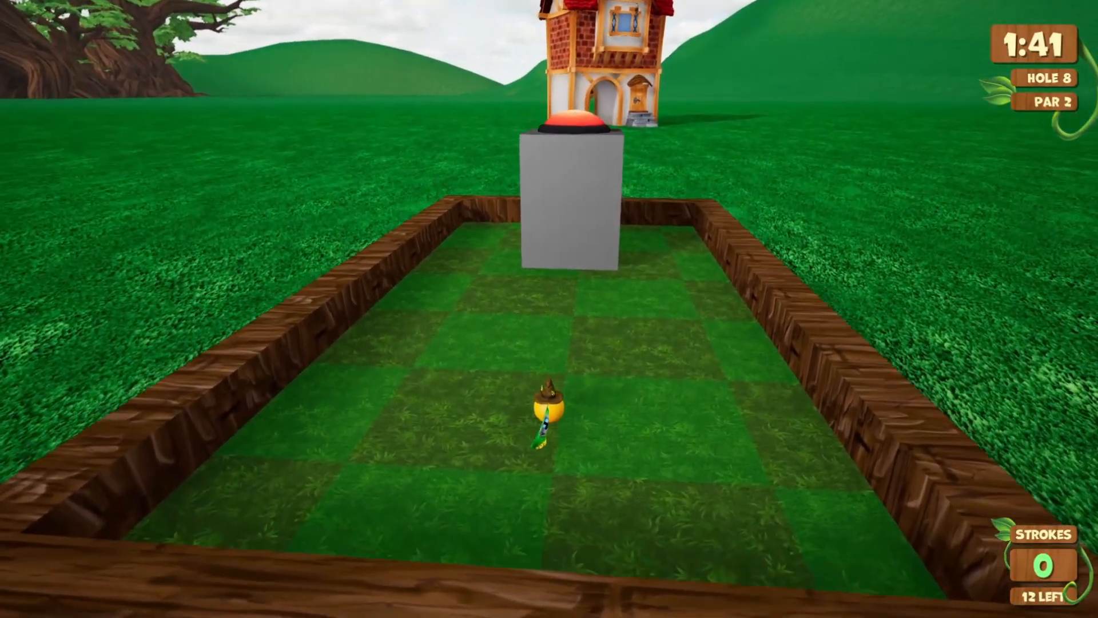
key("w")
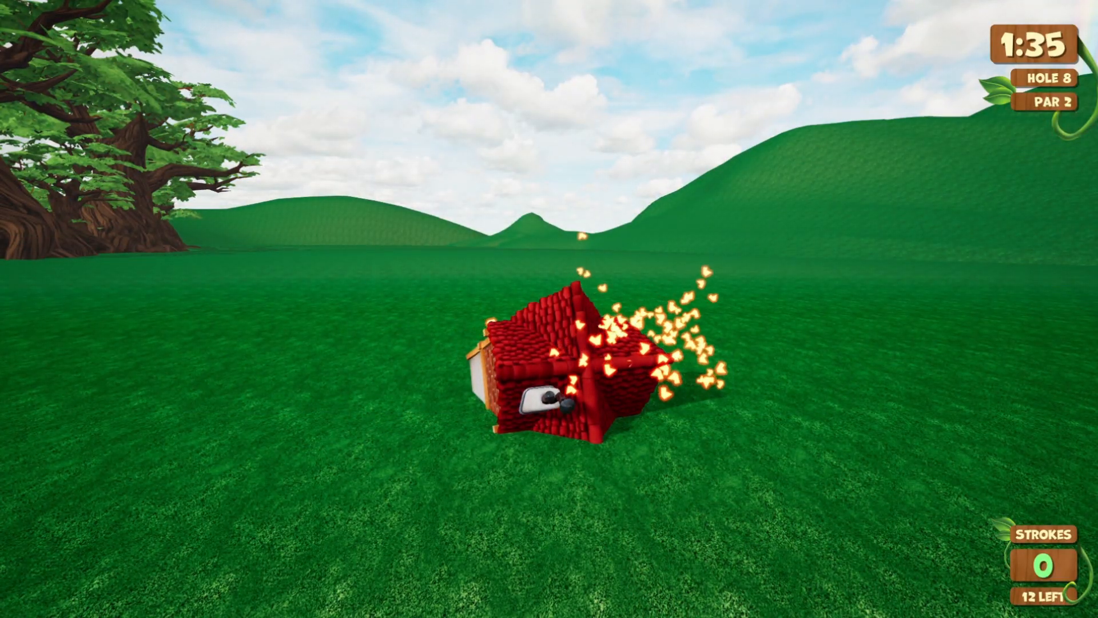
key("s")
key("s")
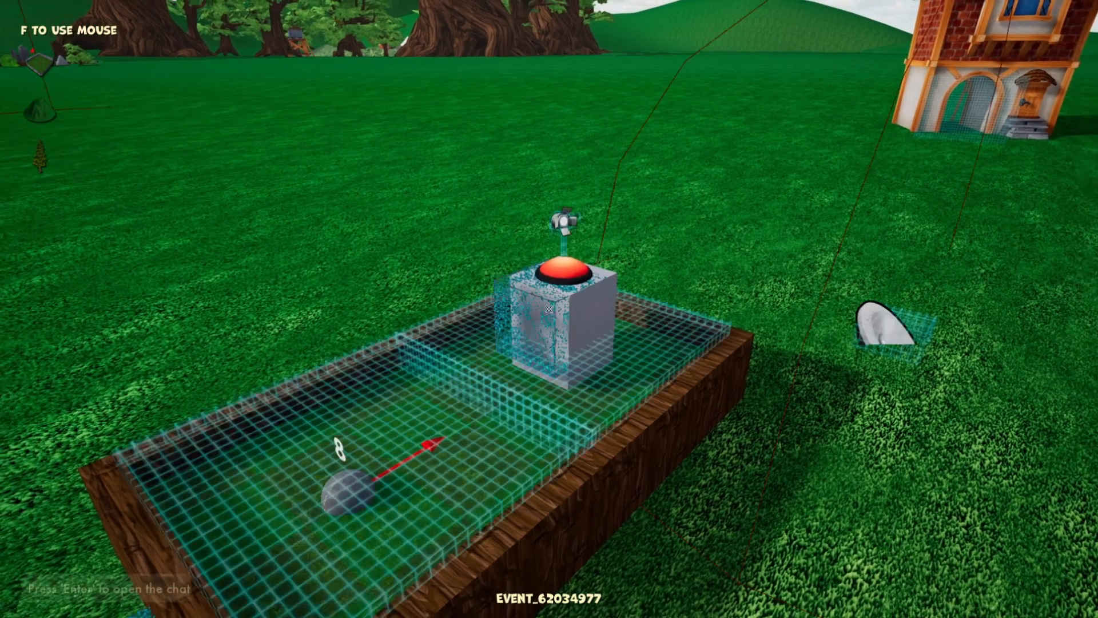
Open the red button's Event_62034977 and examine the Press actions of the explosion, house, camera and audio objects
key("w")
left_click(549, 309)
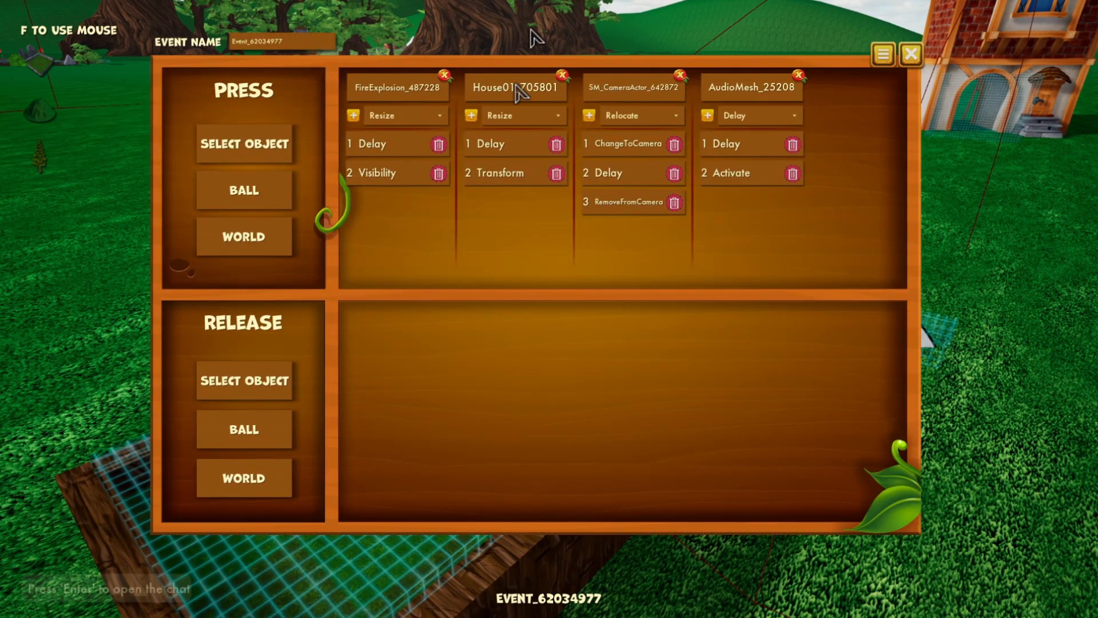
mouse_move(610, 181)
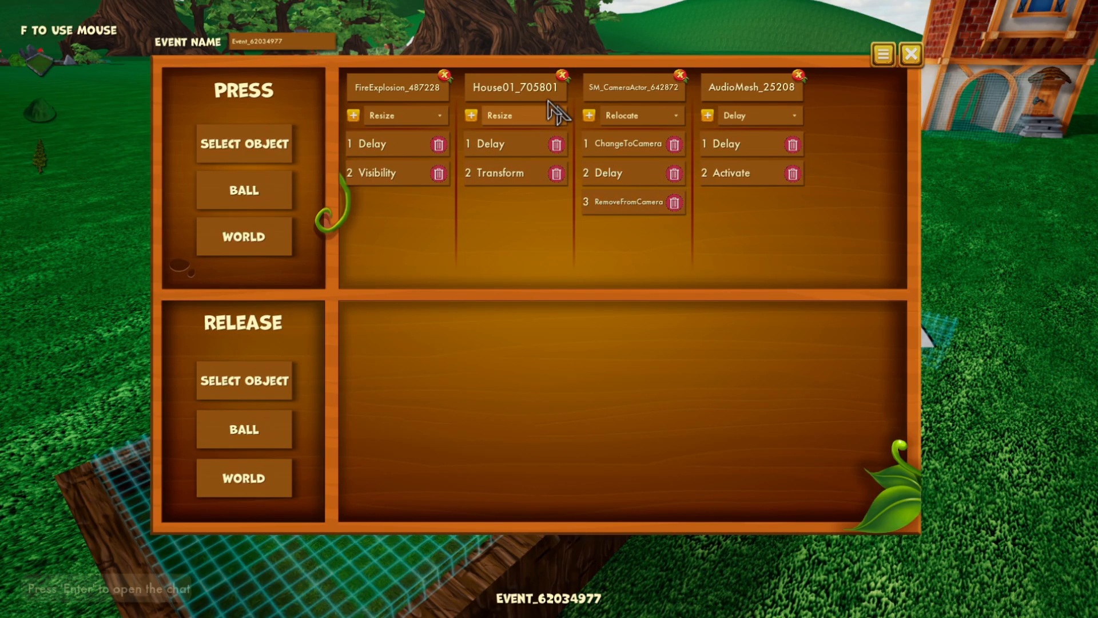
Check the Press actions' delay and transform values in Event_62034977, review FireExplosion_487228's visibility and collision properties, and close the event
mouse_move(538, 167)
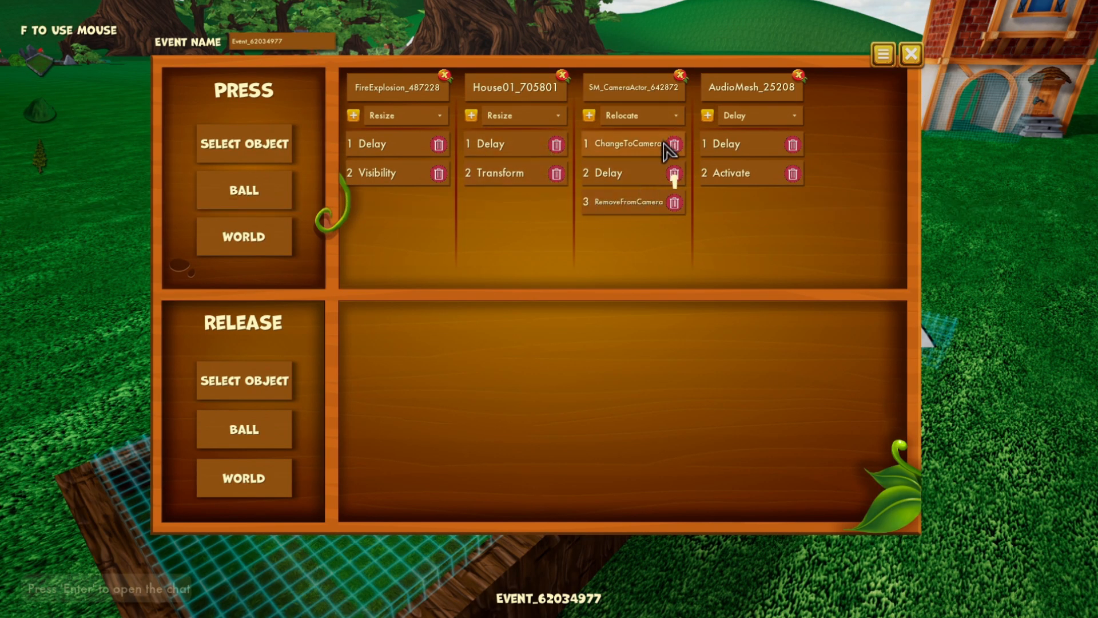
mouse_move(655, 186)
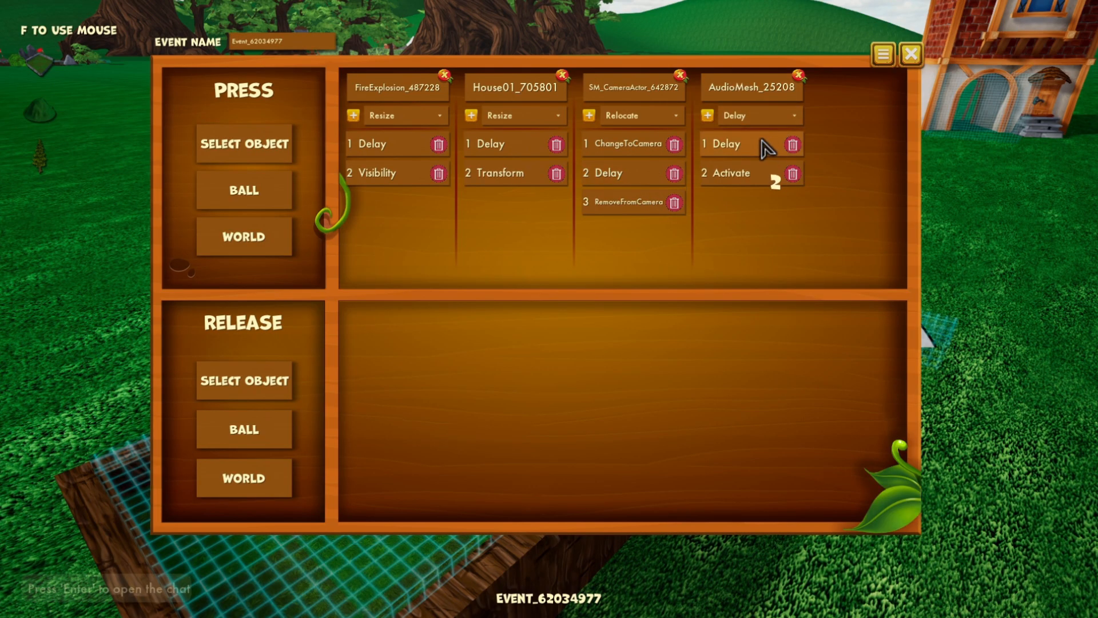
left_click(396, 92)
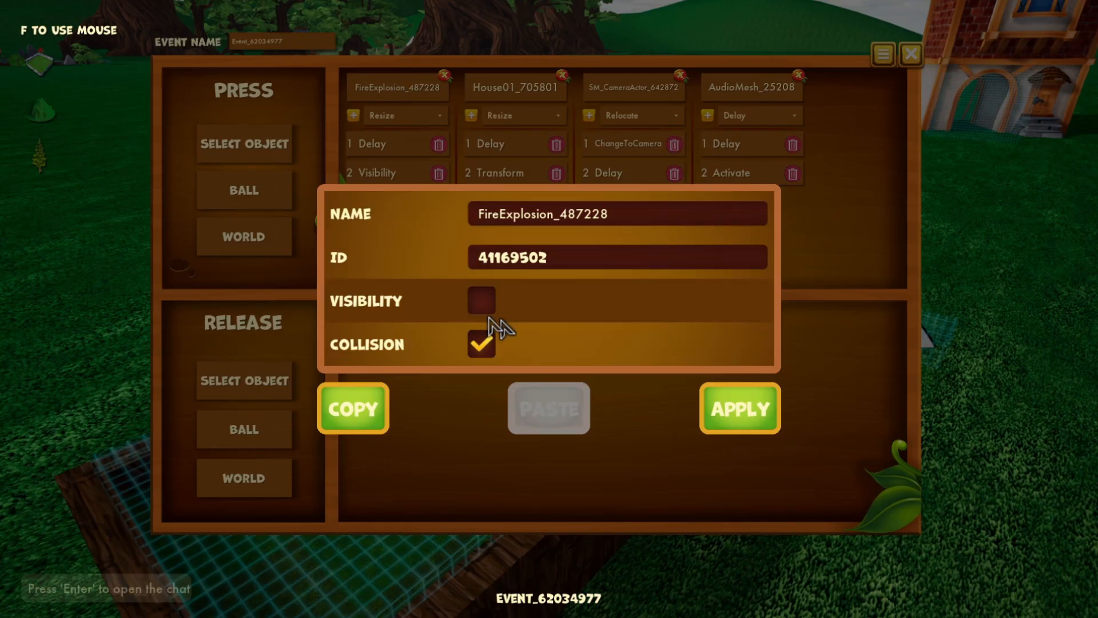
left_click(741, 409)
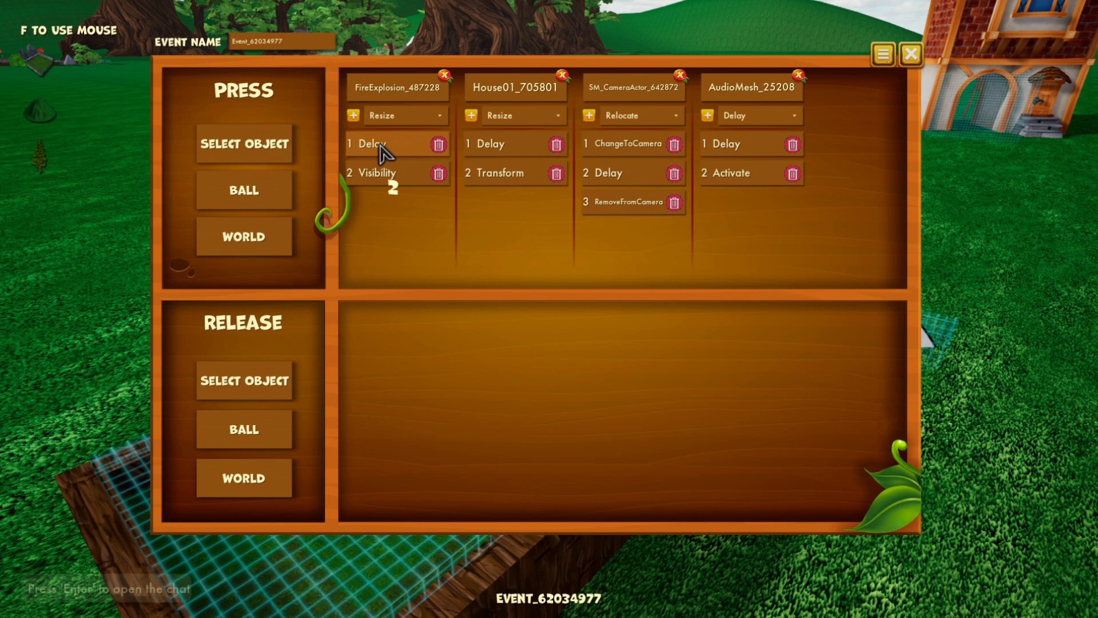
mouse_move(384, 180)
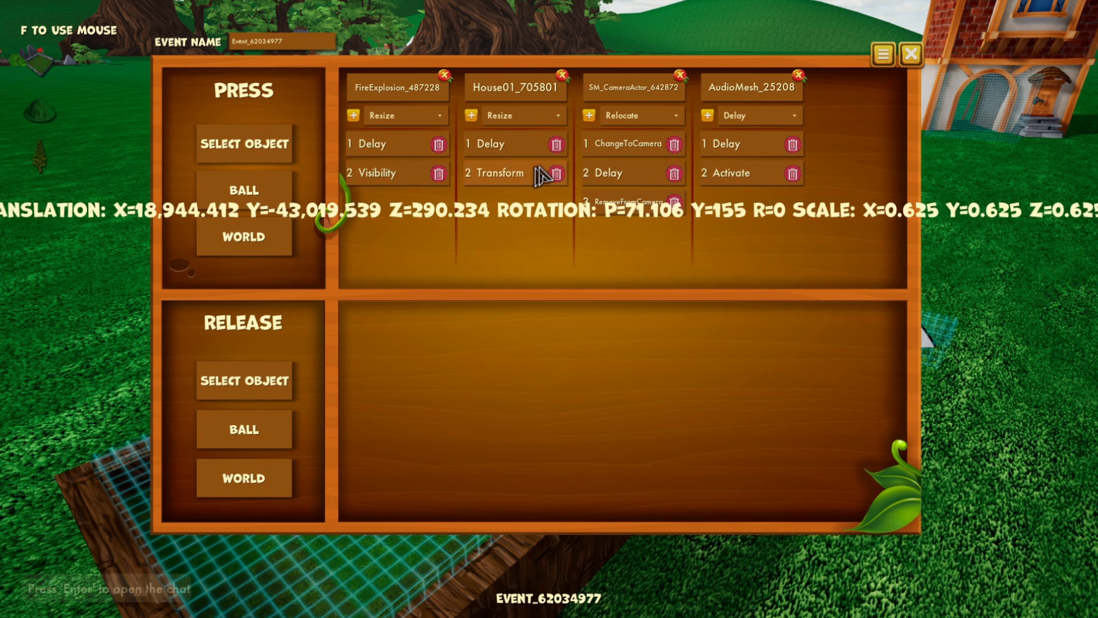
left_click(885, 55)
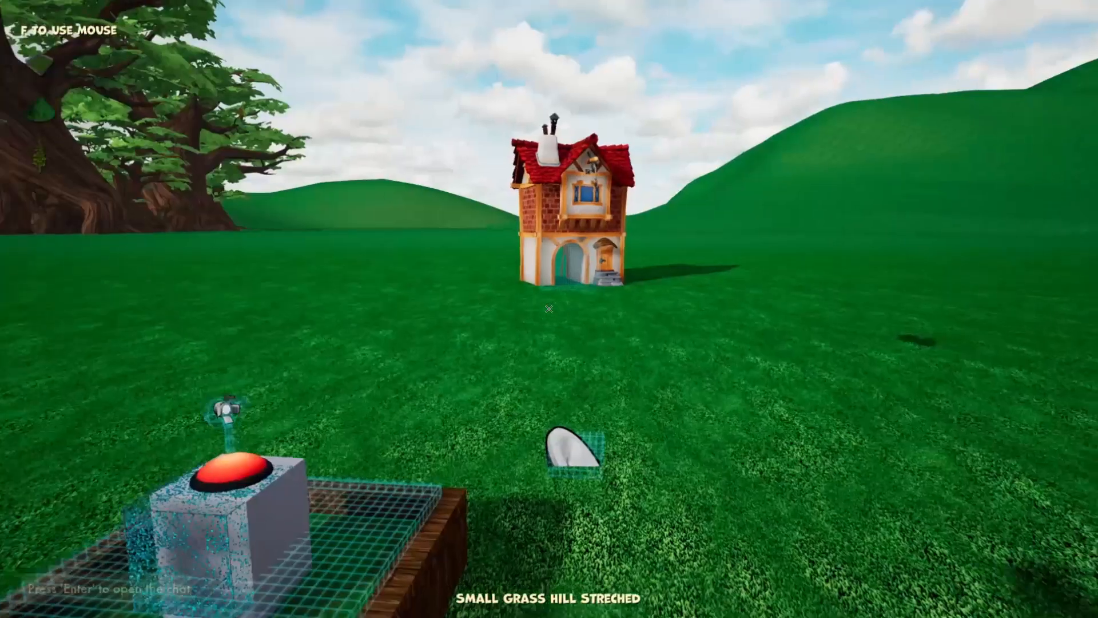
Place an Event Fire Explosion from the Effects category on the grass near the house
key("w")
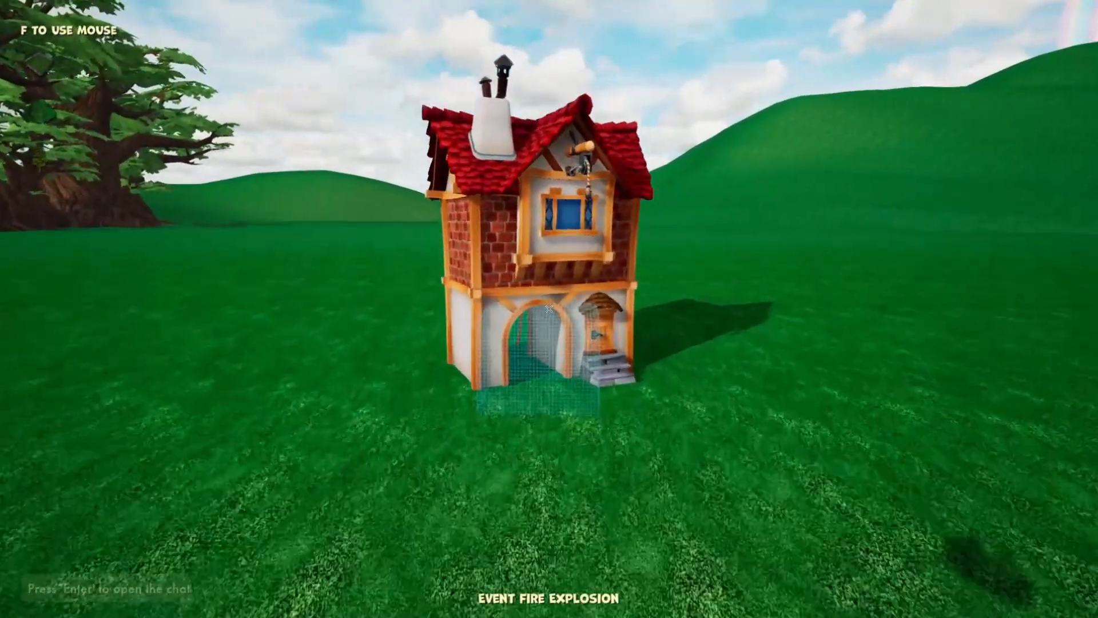
key("e")
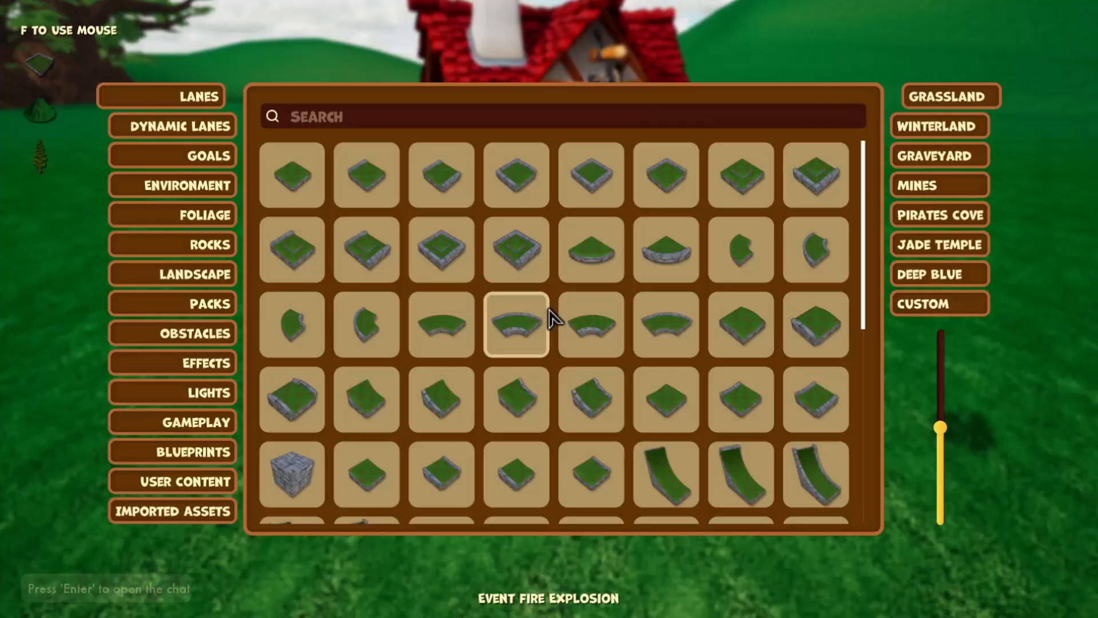
left_click(217, 369)
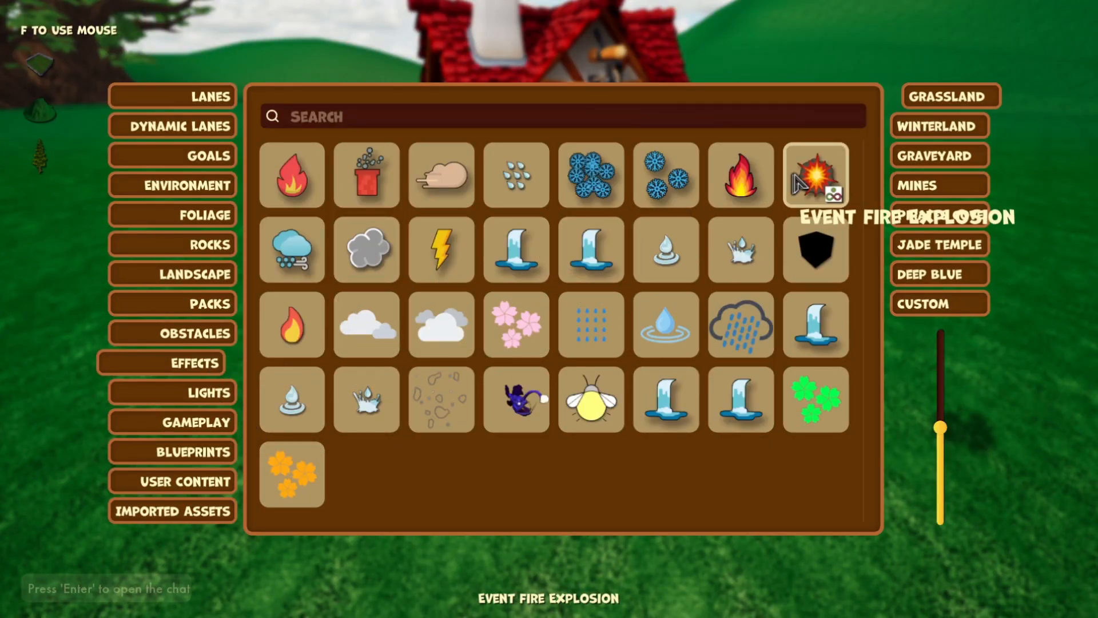
left_click(833, 192)
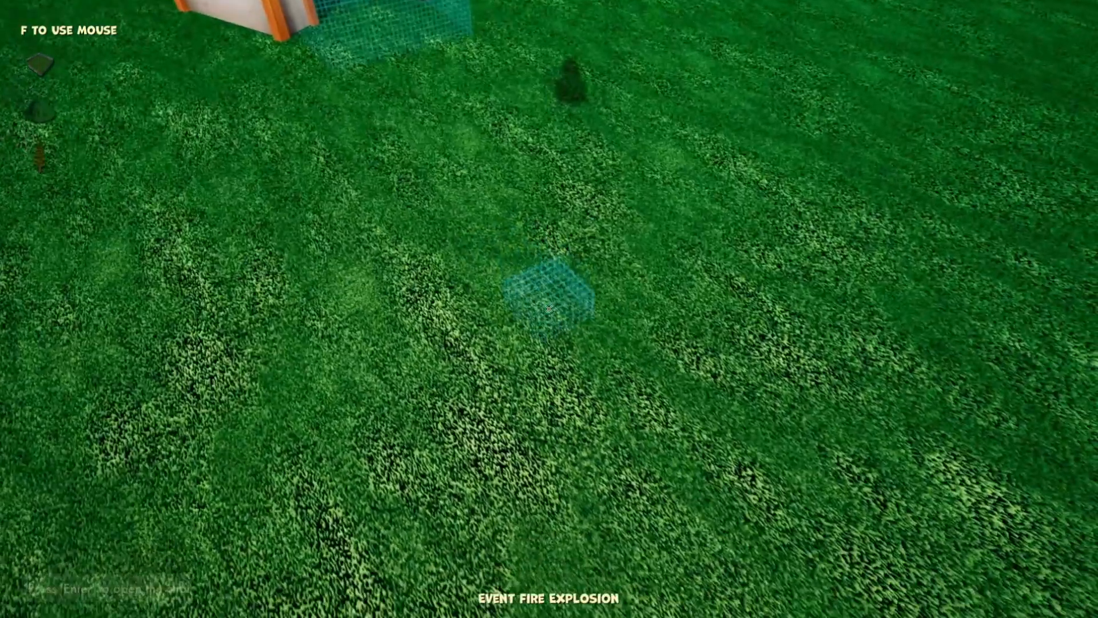
left_click(547, 309)
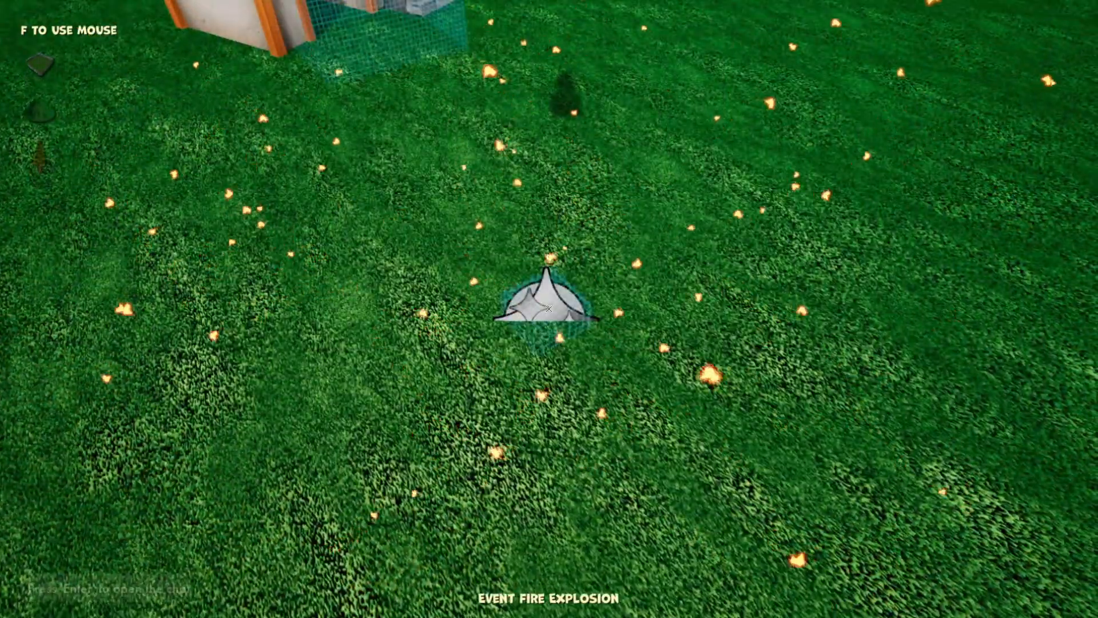
Stretch the newly placed fire explosion to a scale of about 2.75 in Y and 2.3 in Z, leaving X at 1.0
left_click(548, 308)
left_click_drag(549, 309, 549, 268)
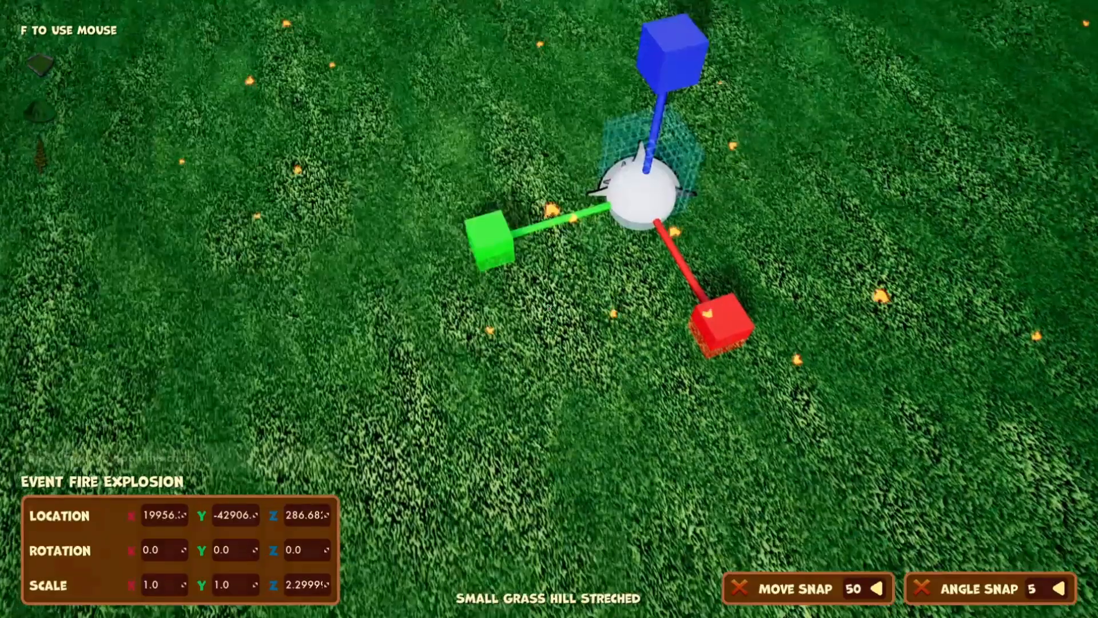
left_click_drag(549, 308, 503, 320)
key("e")
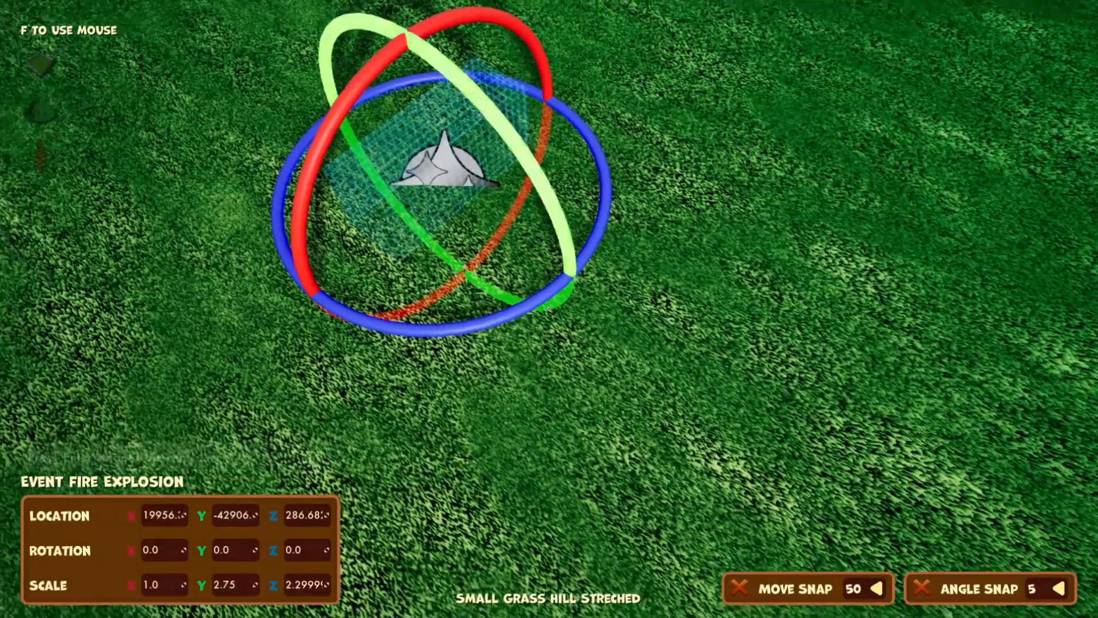
left_click(549, 309)
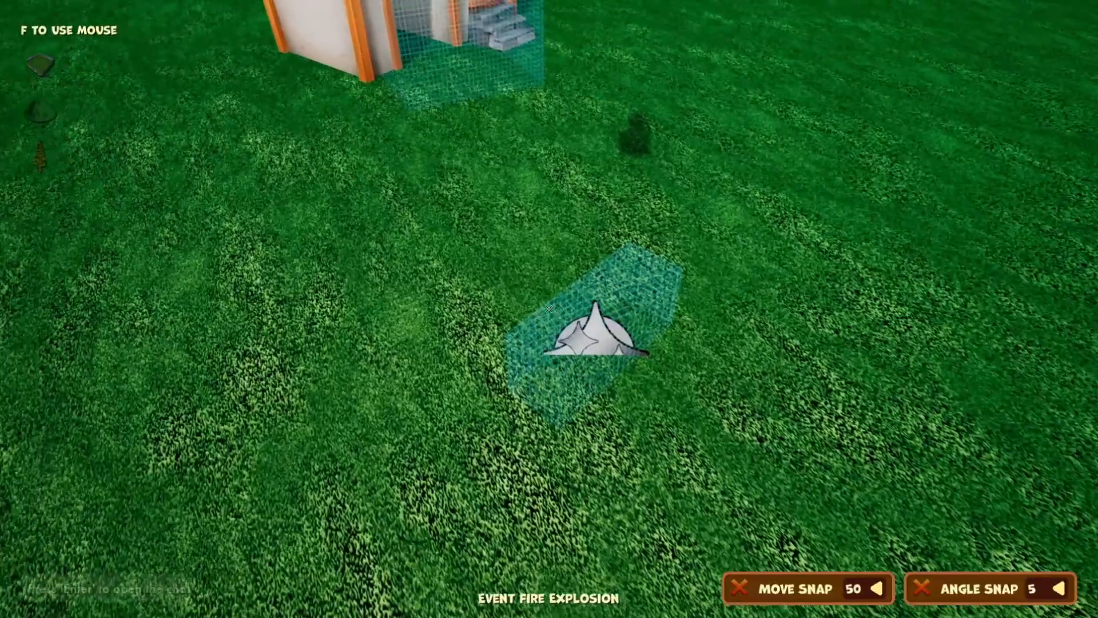
Open the spawn rate and lifetime settings of the new fire explosion
key("e")
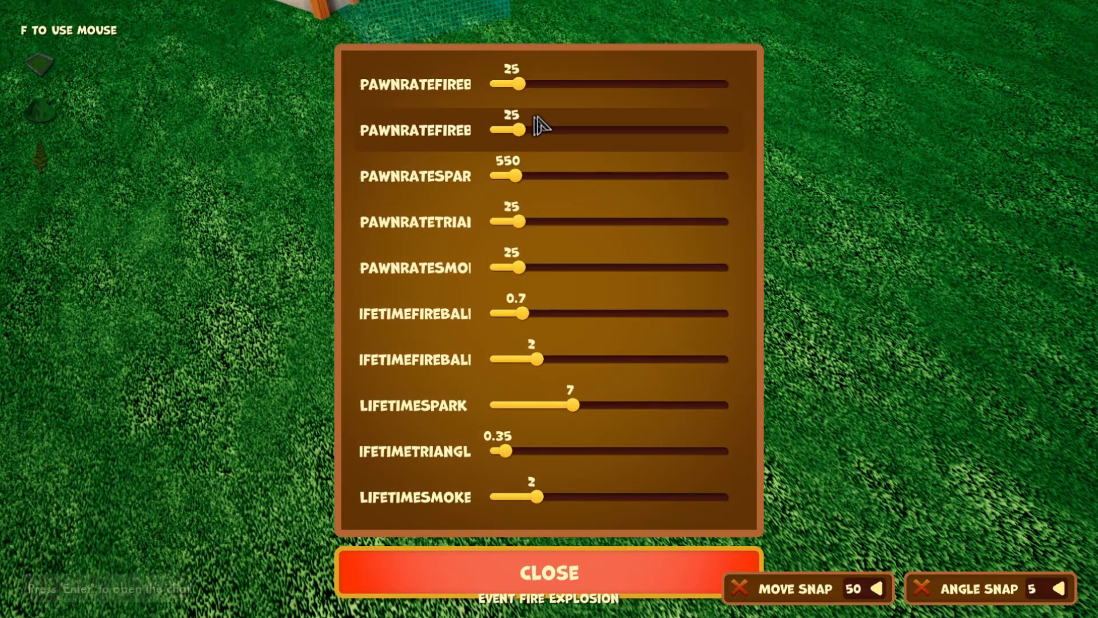